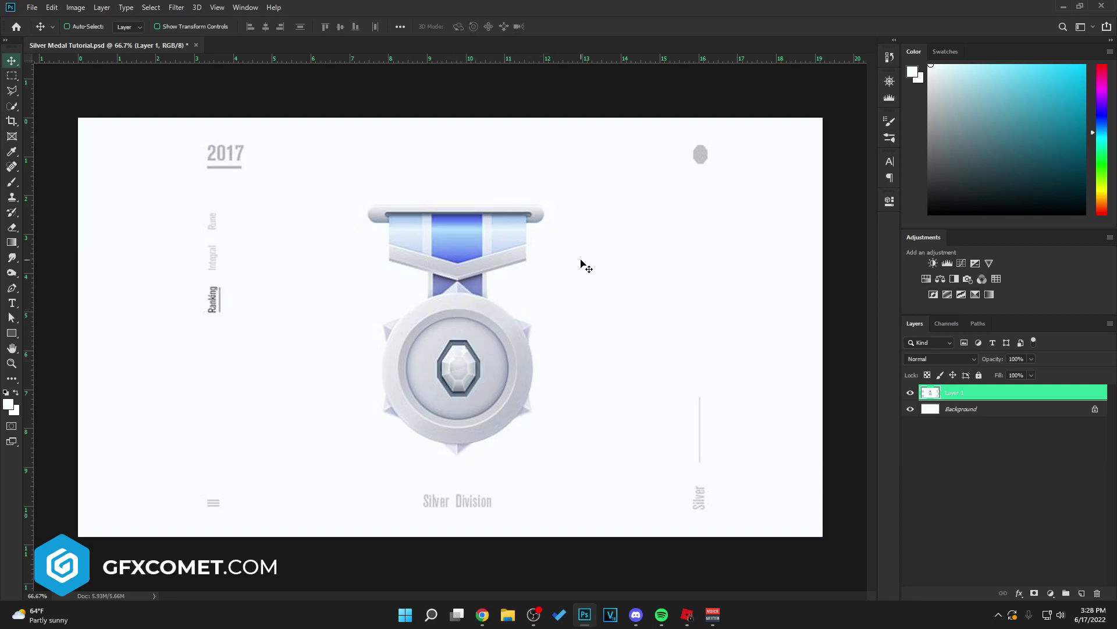
key(ctrl+plus)
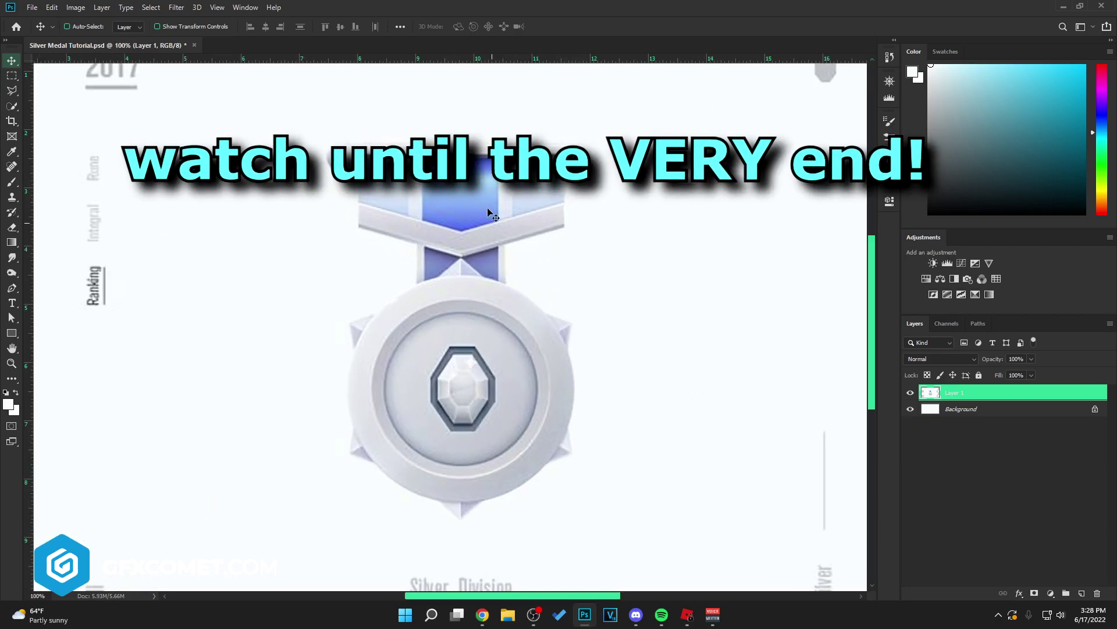
scroll(612, 376, down, 2)
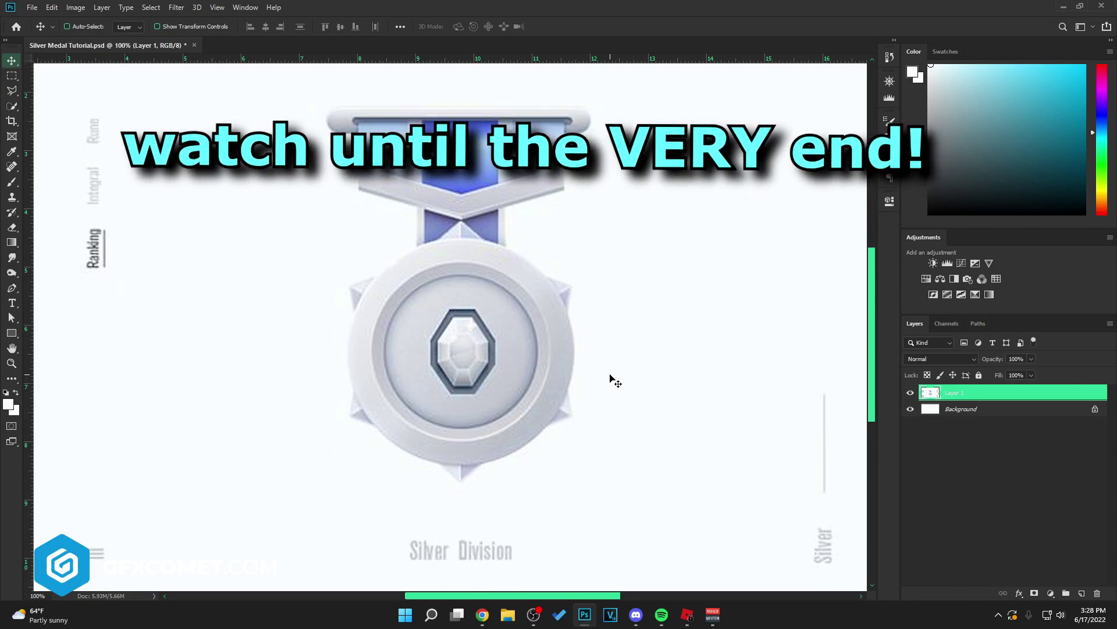
scroll(617, 379, up, 1)
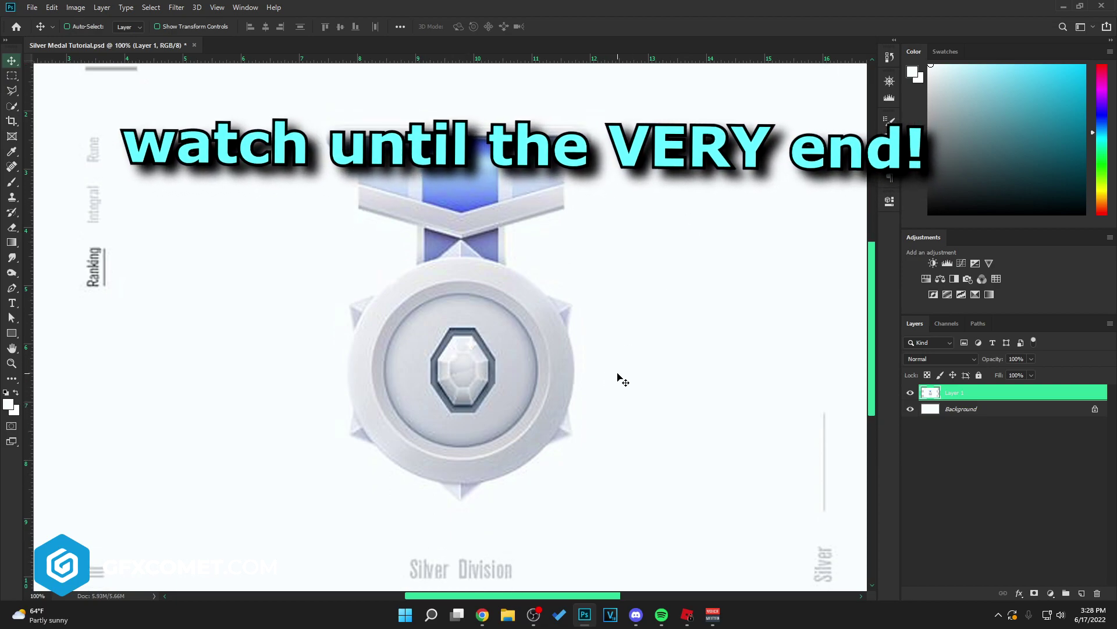
key(ctrl+minus)
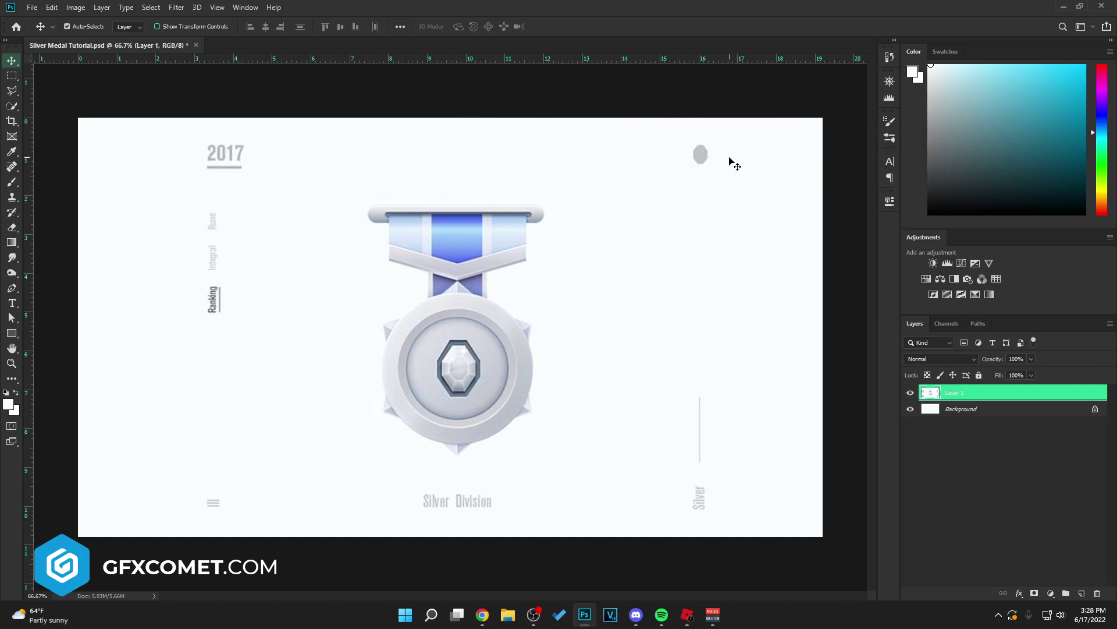
- Try to scale the medal reference image down towards the middle of the canvas
key(ctrl+t)
drag(728, 119, 578, 227)
key(Return)
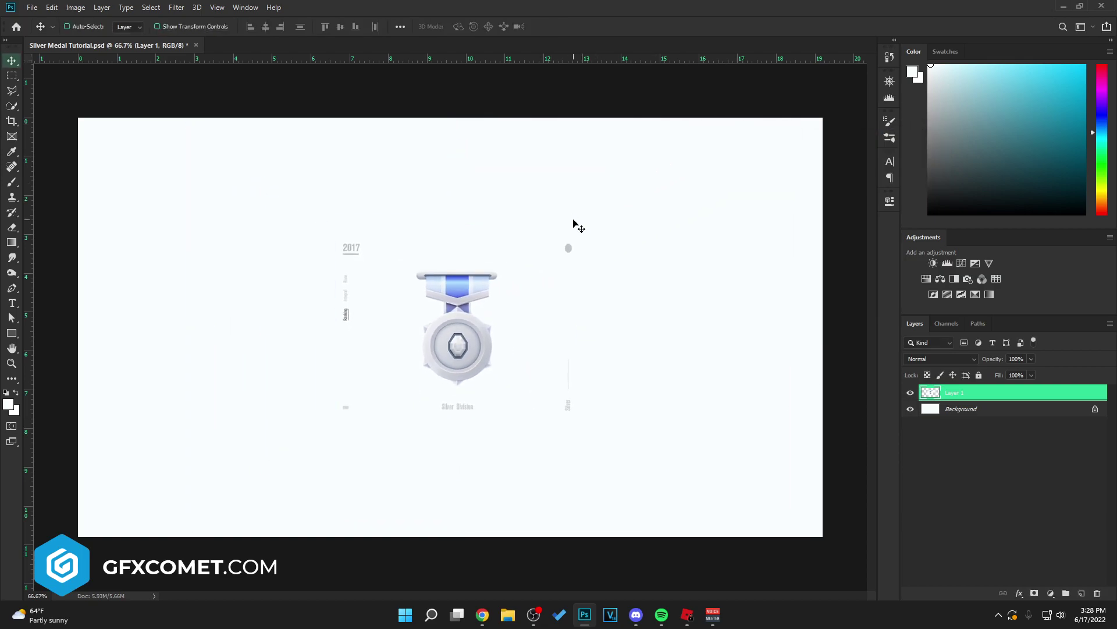
- On a new layer, draw a rounded rectangle about 449 by 44 px across the ribbon, matching the width of the medal's upper bar
key(ctrl+plus)
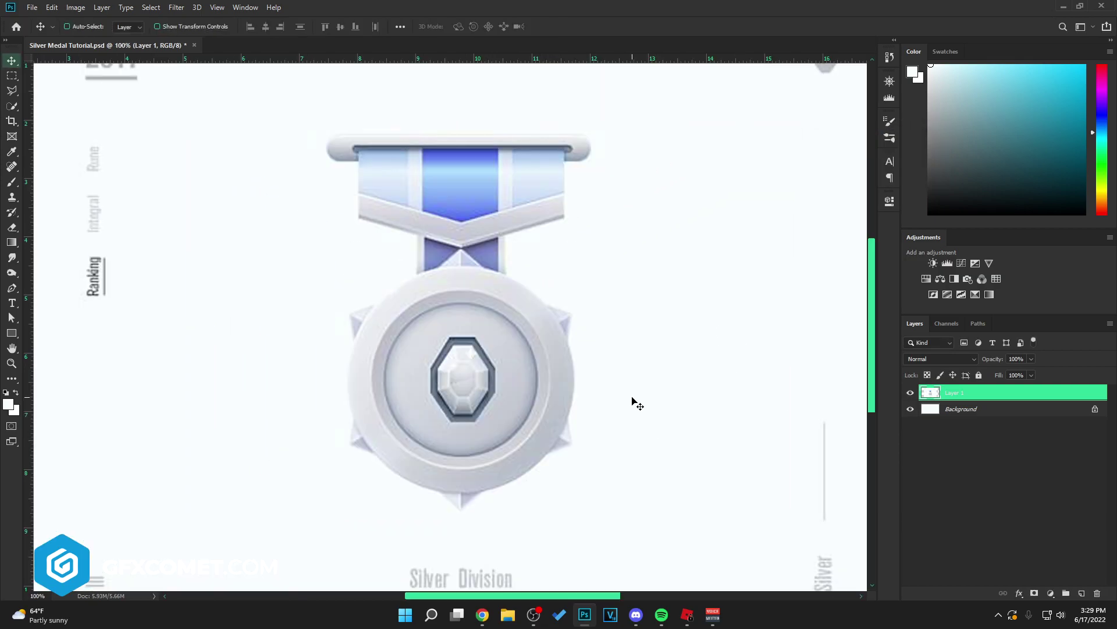
click(1082, 593)
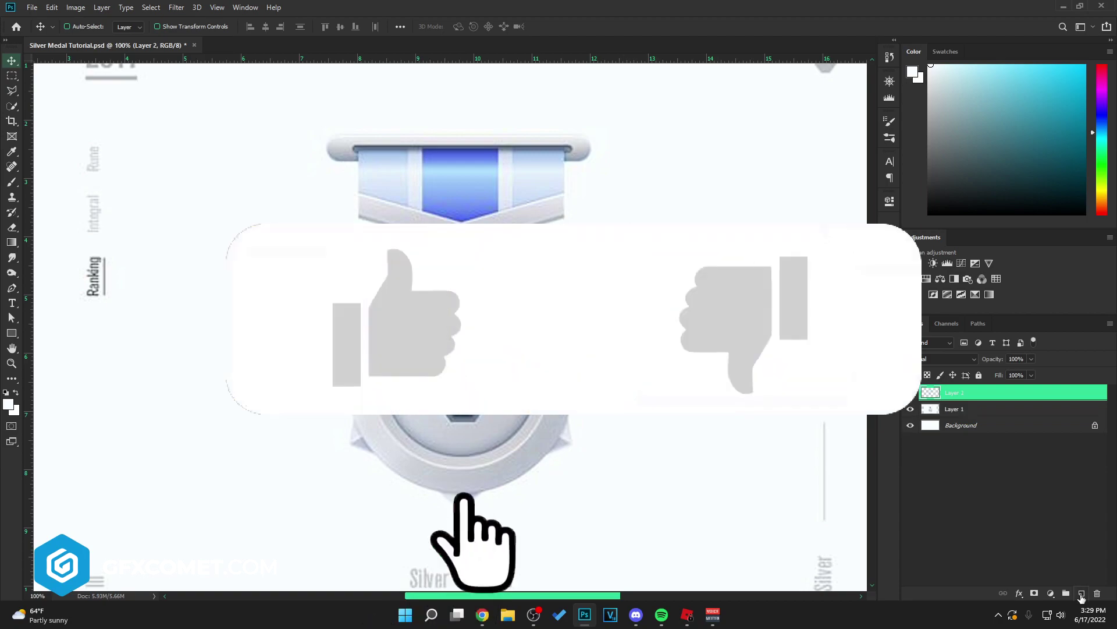
right_click(11, 332)
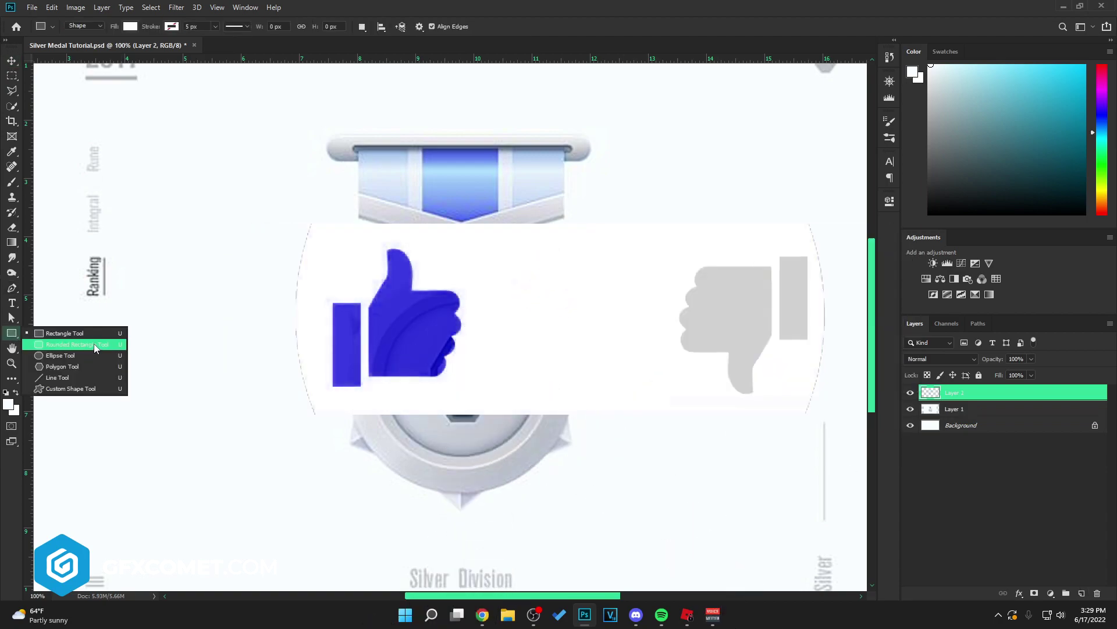
click(58, 346)
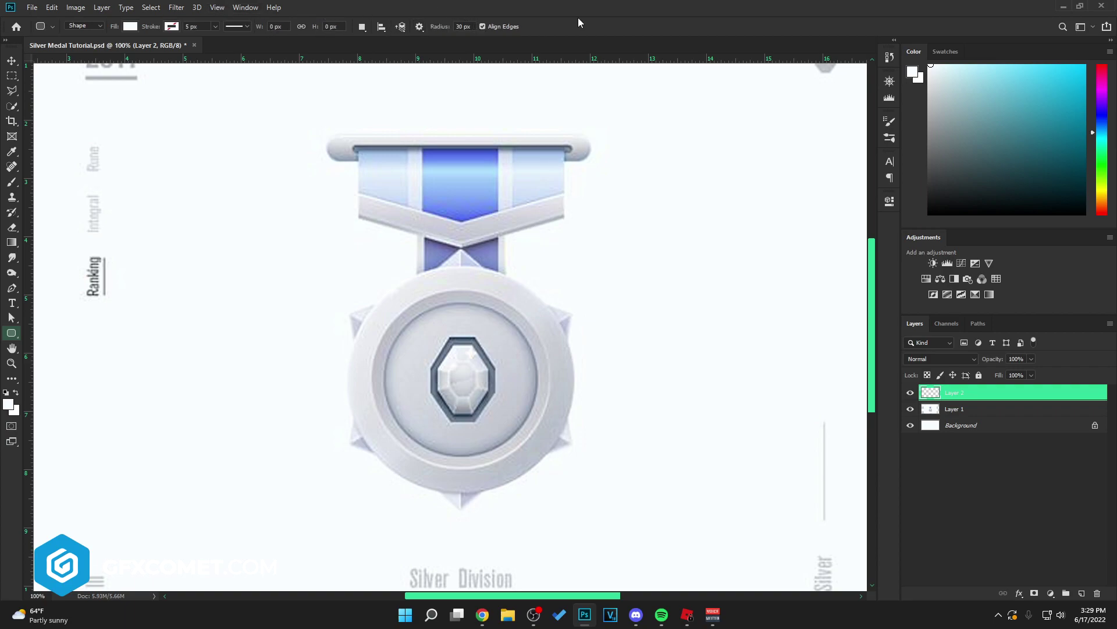
click(464, 26)
drag(329, 138, 590, 162)
key(v)
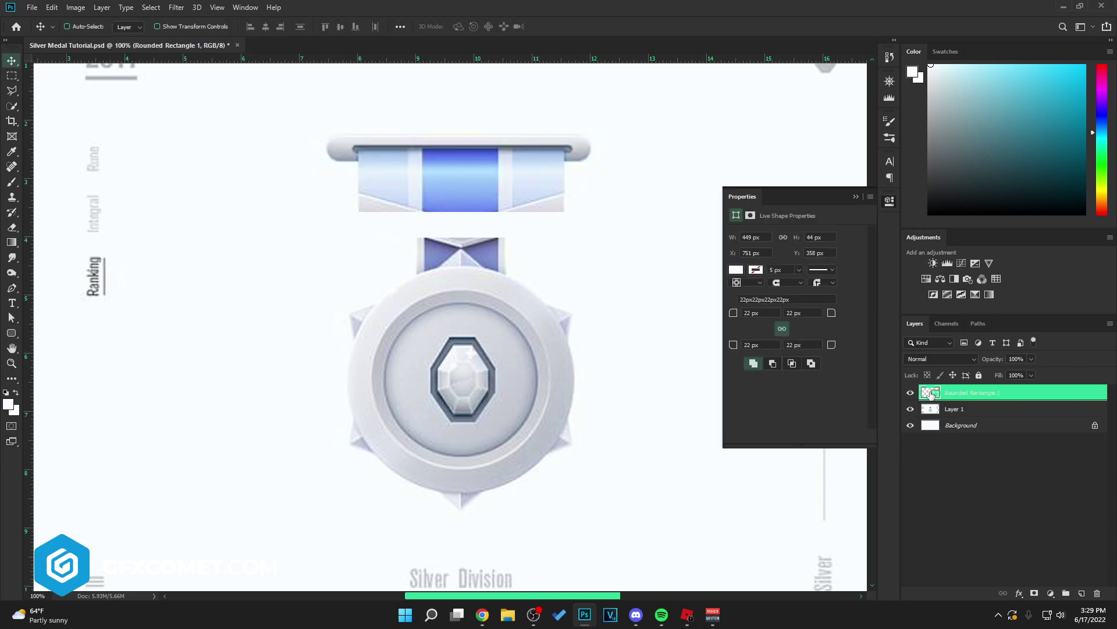
- Recolour the rounded rectangle with light grey d0d3d8 sampled from the reference medal's upper bar
double_click(930, 393)
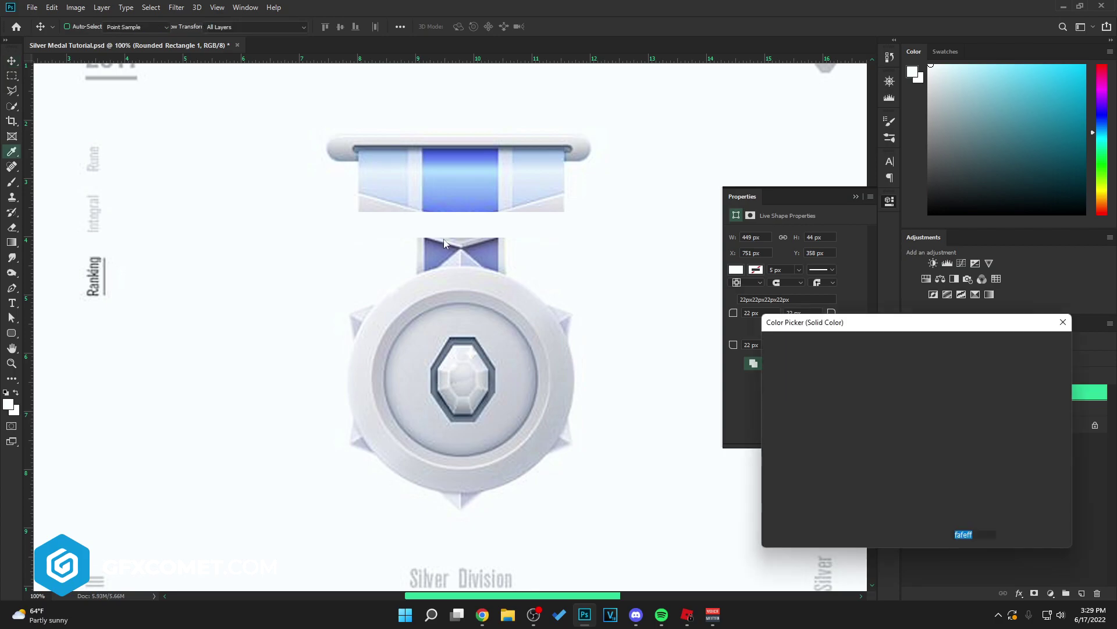
click(346, 151)
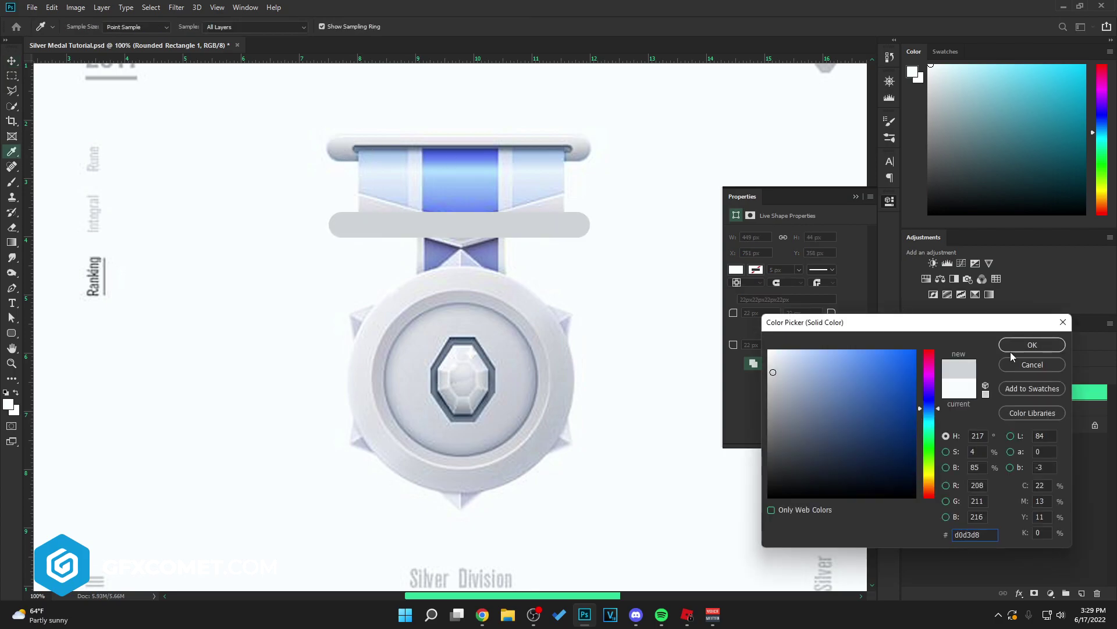
click(1032, 344)
- Add a new empty layer above the rounded rectangle and clip it to that shape
key(ctrl+shift+alt+n)
right_click(990, 395)
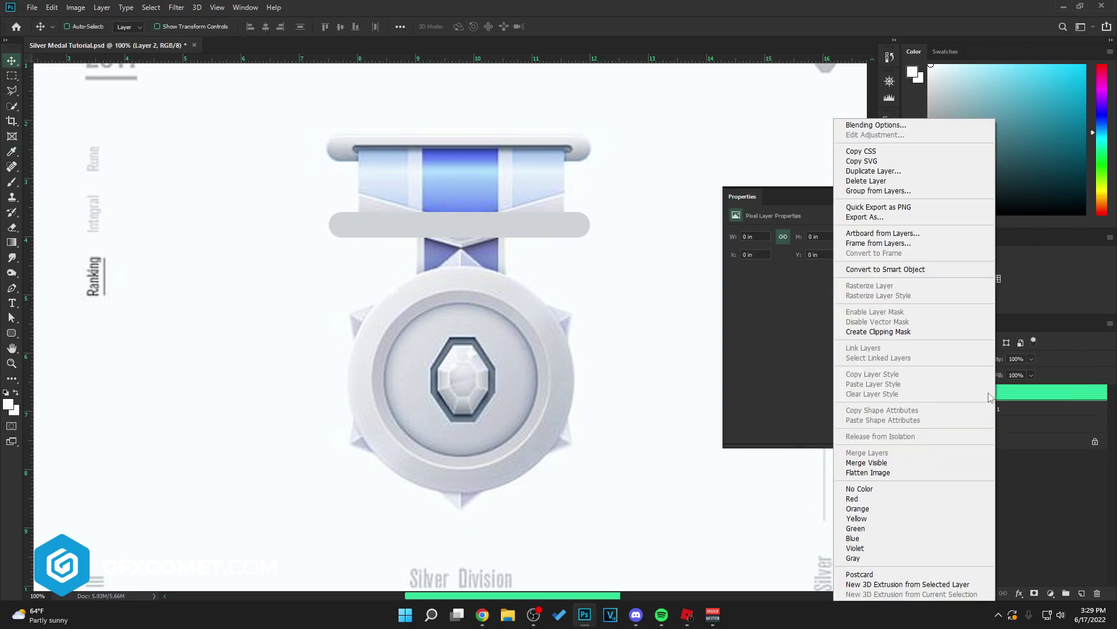
click(923, 331)
- Paint a straight black shadow along the lower edge of the rounded bar on the clipped layer with a 60 px soft brush
key(b)
key(d)
key(bracketleft)
key(bracketleft)
key(bracketleft)
key(bracketleft)
key(bracketleft)
key(bracketleft)
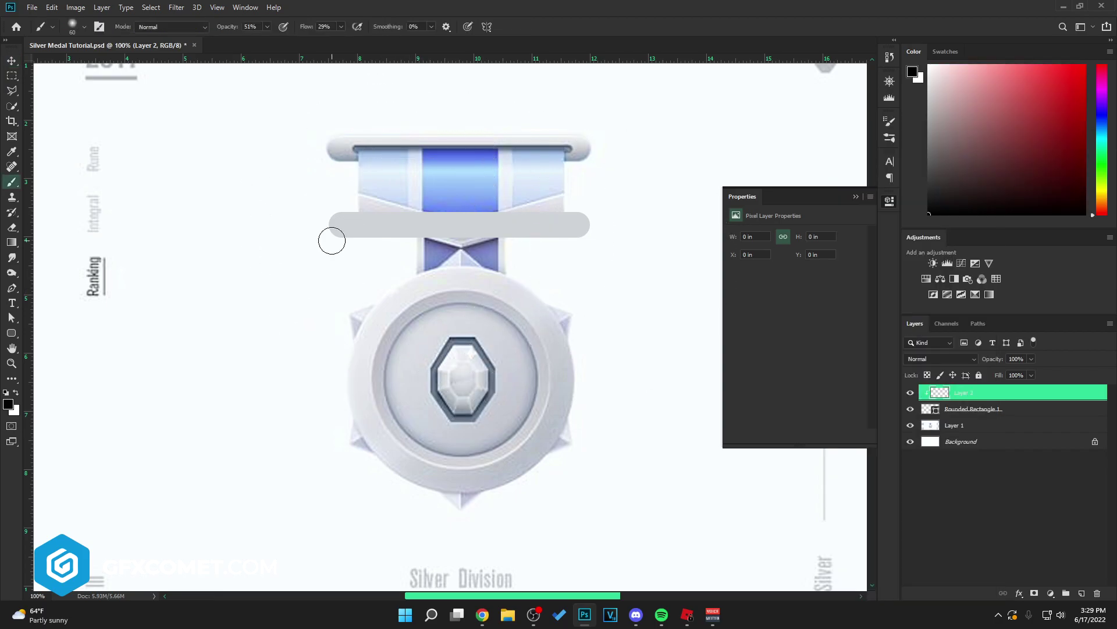
drag(327, 240, 624, 243)
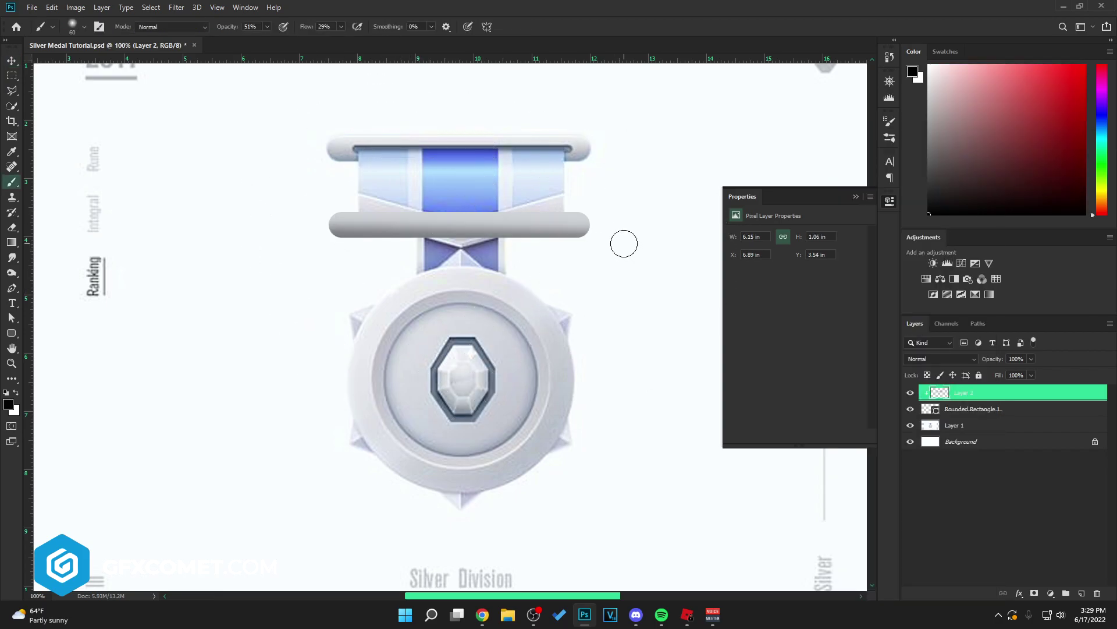
key(ctrl+z)
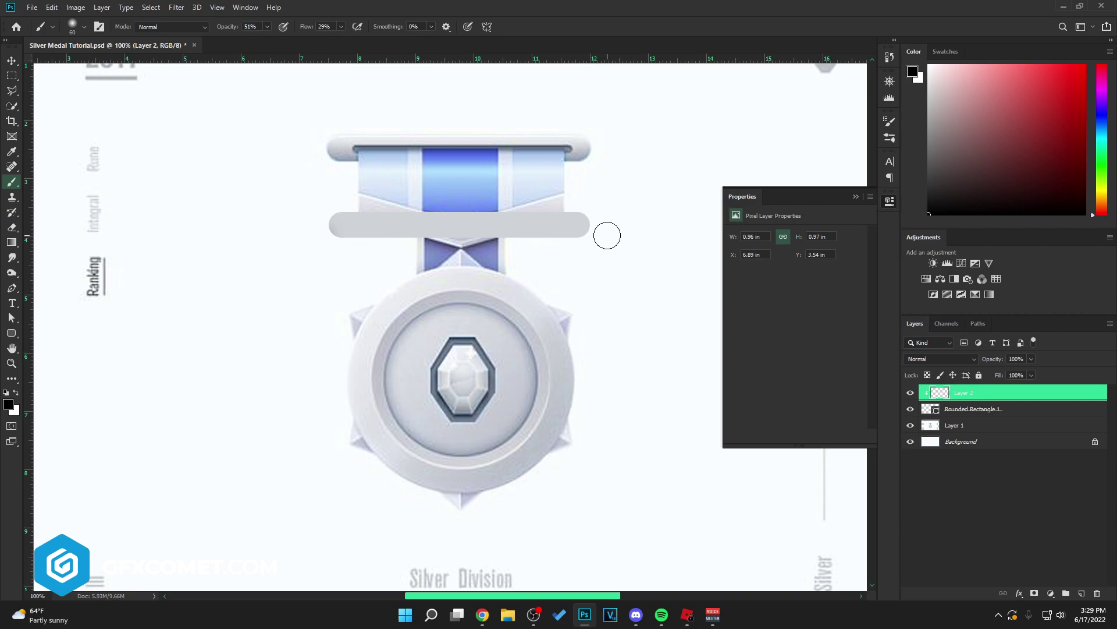
shift+click(608, 235)
- Paint a straight white highlight along the upper edge of the rounded bar with a 50 px brush
key(x)
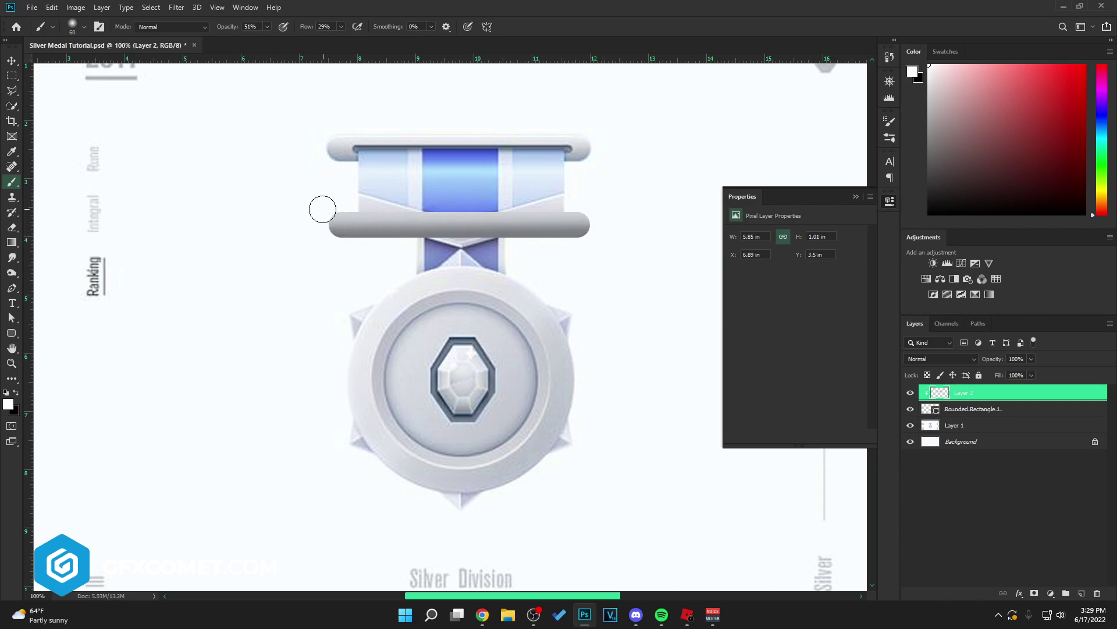
key([)
click(326, 210)
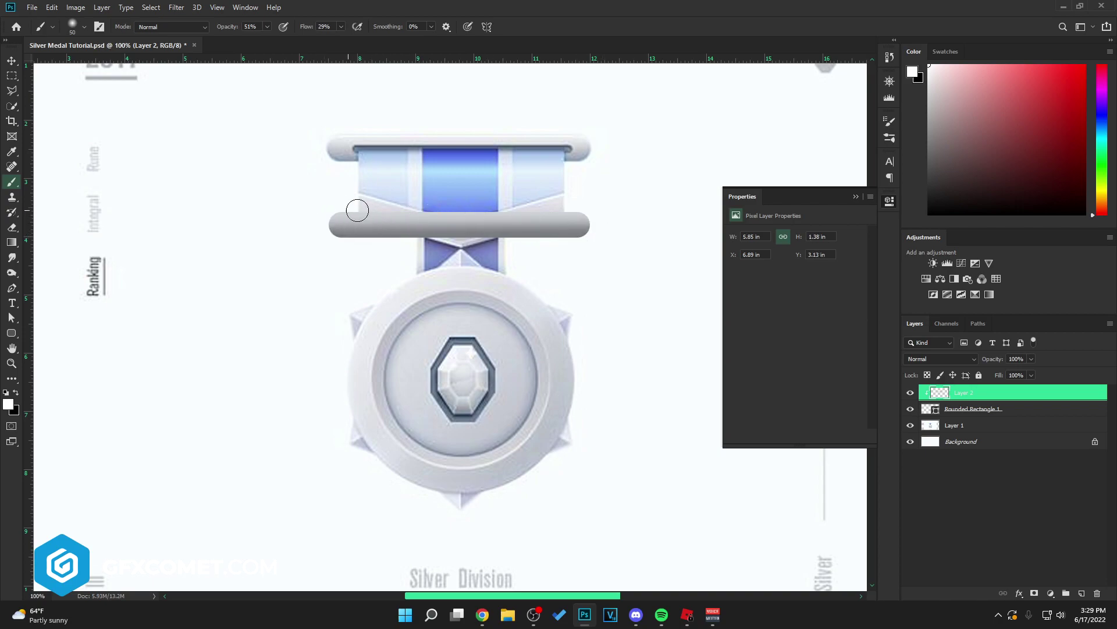
shift+click(619, 210)
key(v)
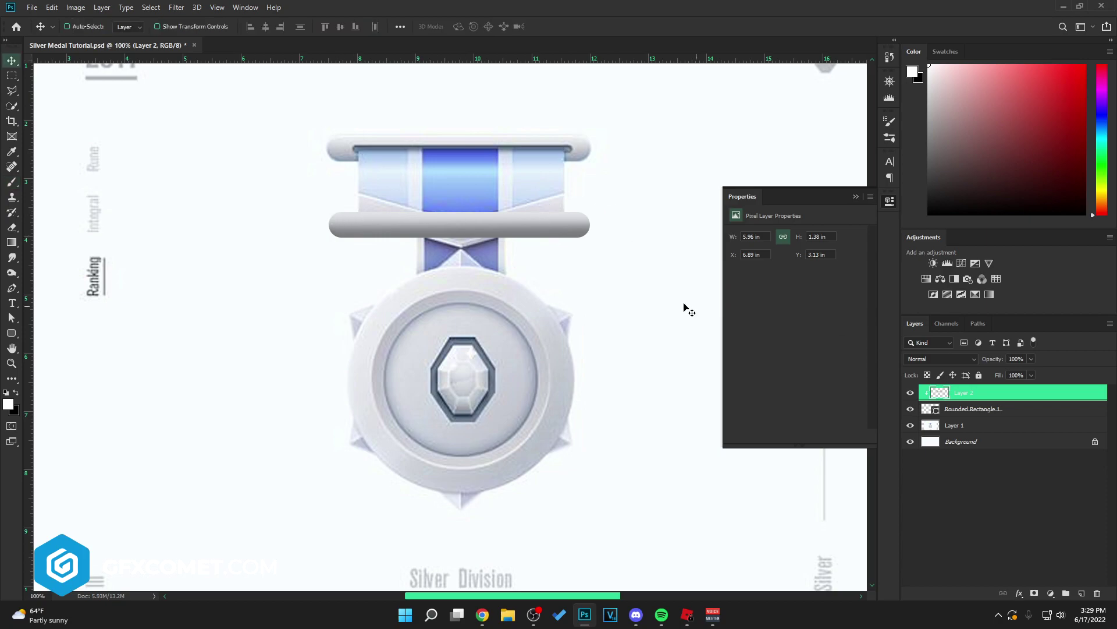
- Set the shading layer's blend mode to Overlay and duplicate the layer
click(949, 359)
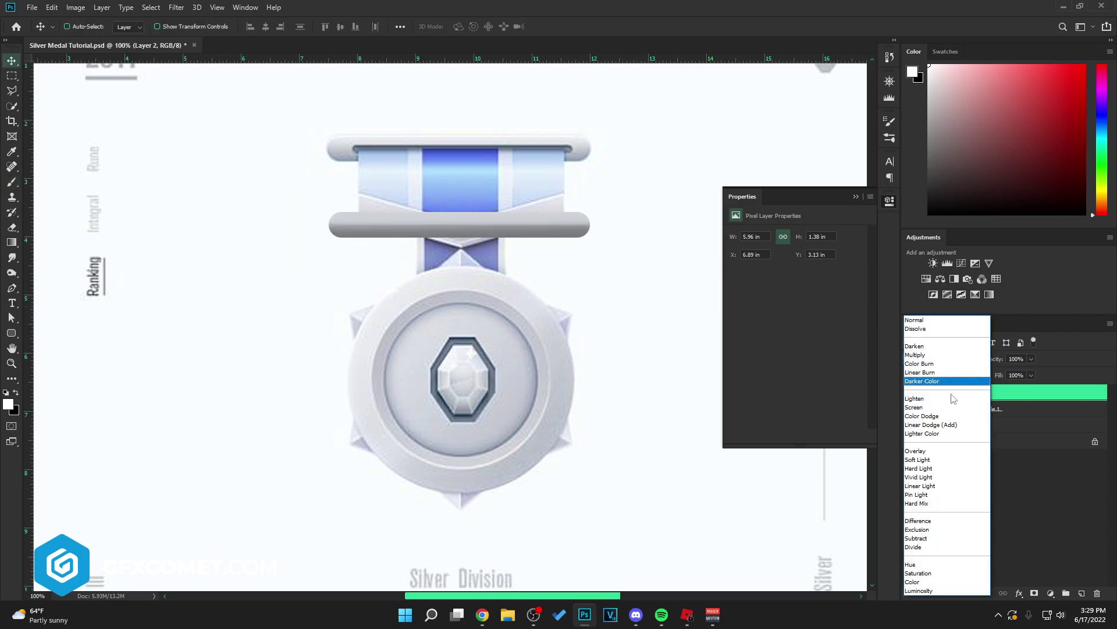
click(943, 450)
key(ctrl+j)
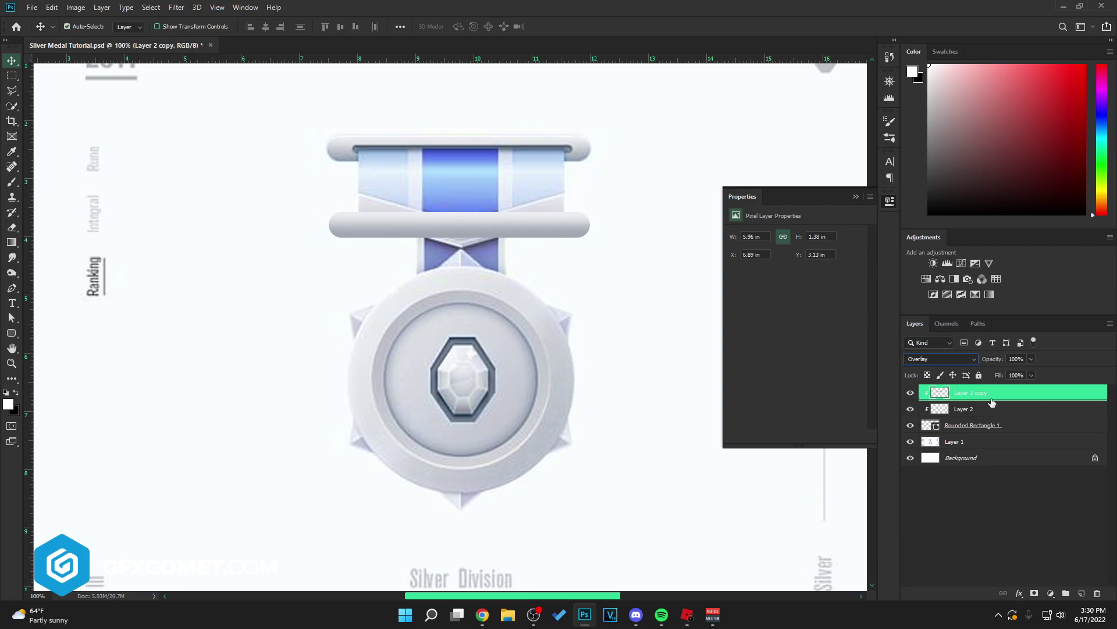
key(shift+Left)
- Apply Bevel & Emboss to the rounded rectangle with size 1 px, soften 0 px and Overlay highlight opacity 100%
right_click(1020, 429)
click(931, 131)
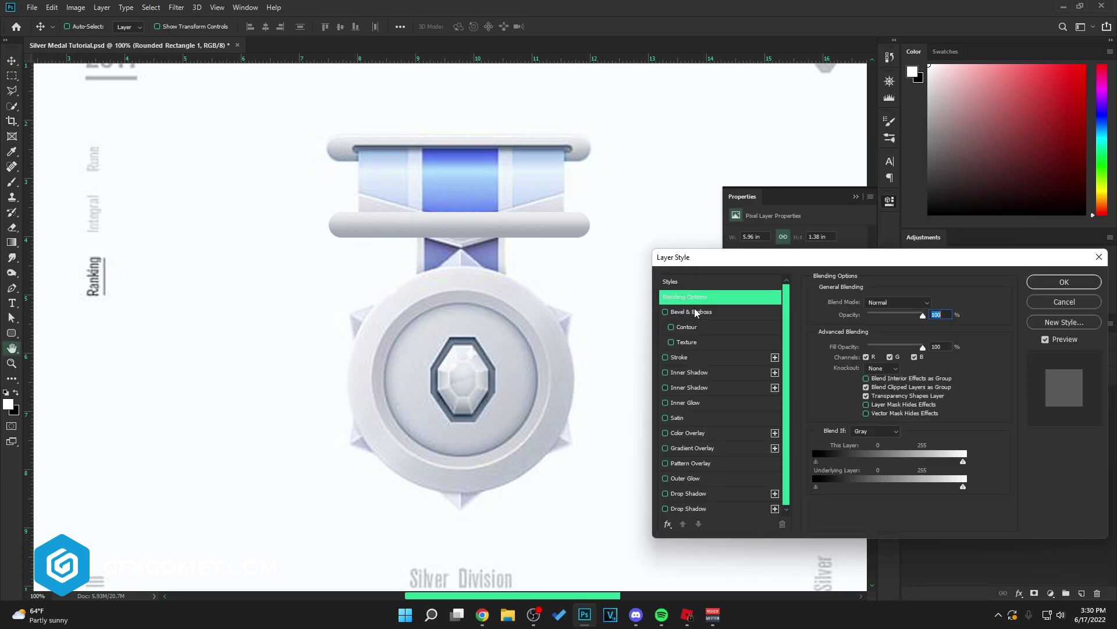
click(696, 311)
drag(873, 353, 875, 353)
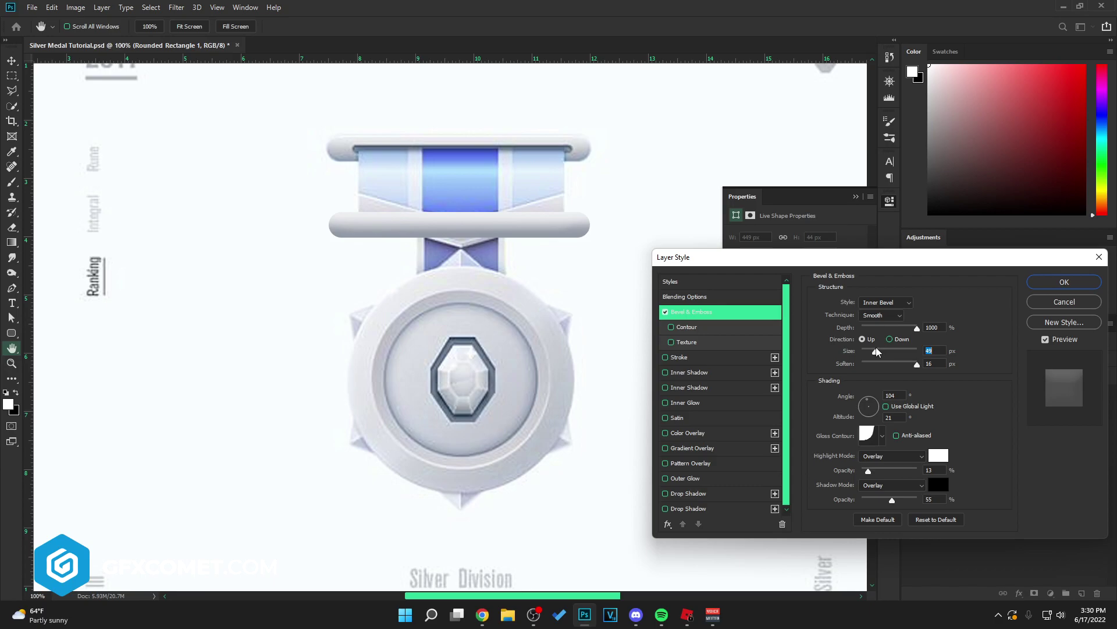
click(869, 403)
drag(890, 469, 935, 473)
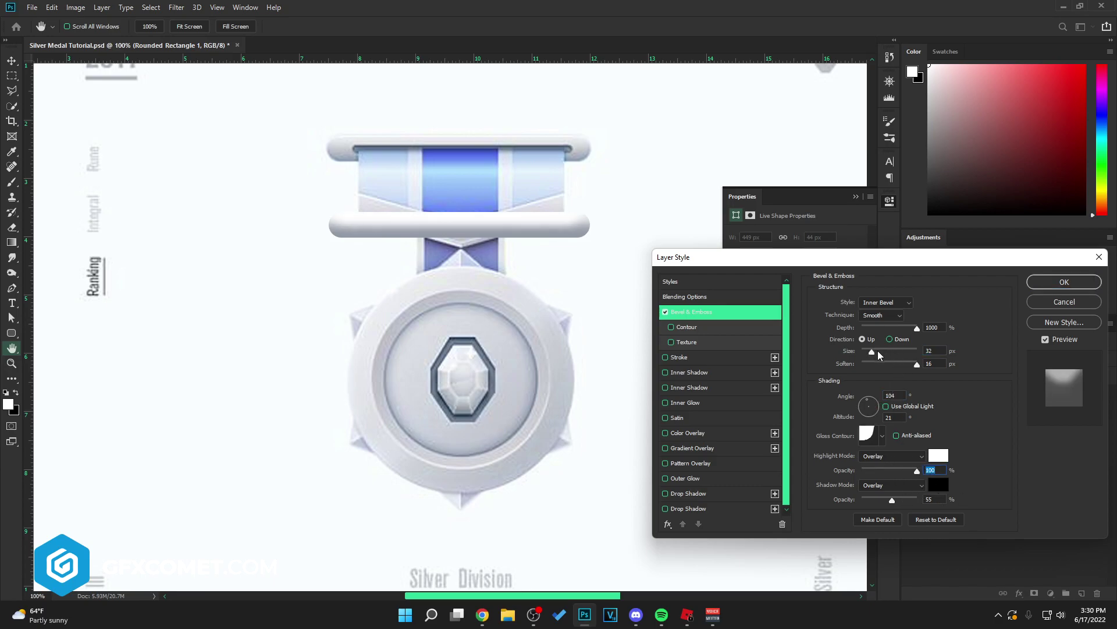
mouse_move(872, 352)
mouse_down()
mouse_move(862, 366)
mouse_move(865, 353)
mouse_up()
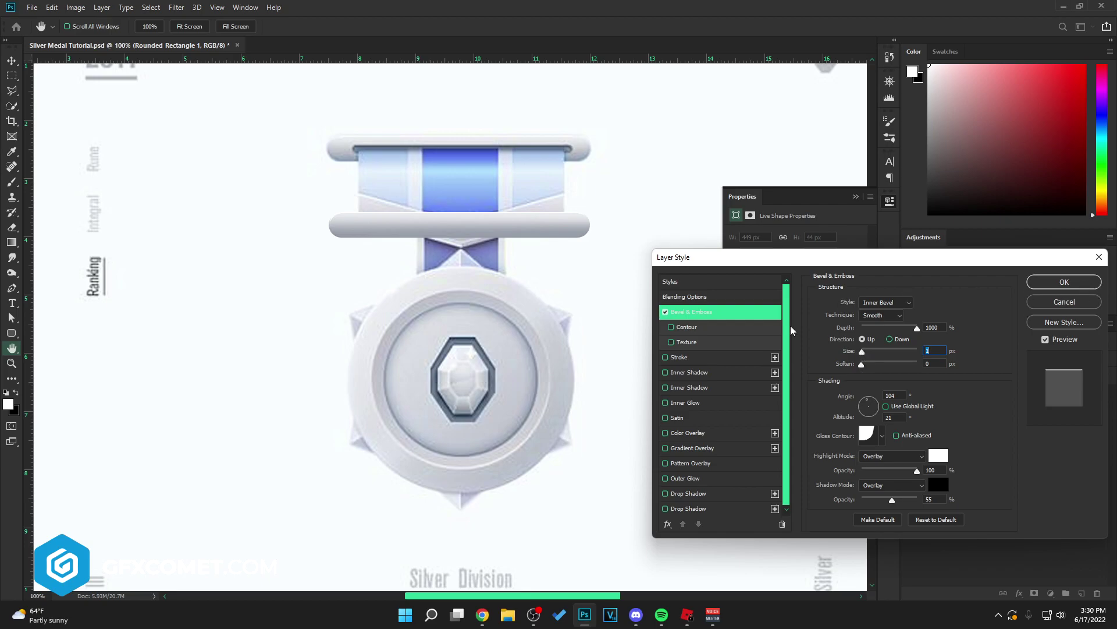
- Add an Overlay inner shadow to the rounded rectangle with angle -90°, distance 5 px and about 21% opacity
click(721, 371)
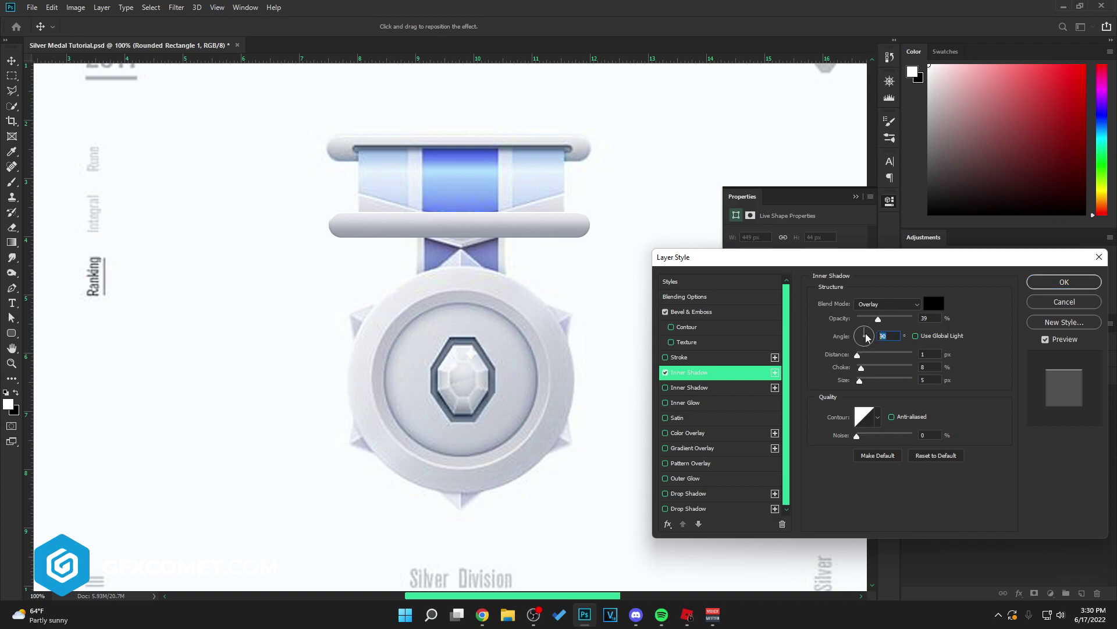
text(-90)
drag(858, 356, 861, 382)
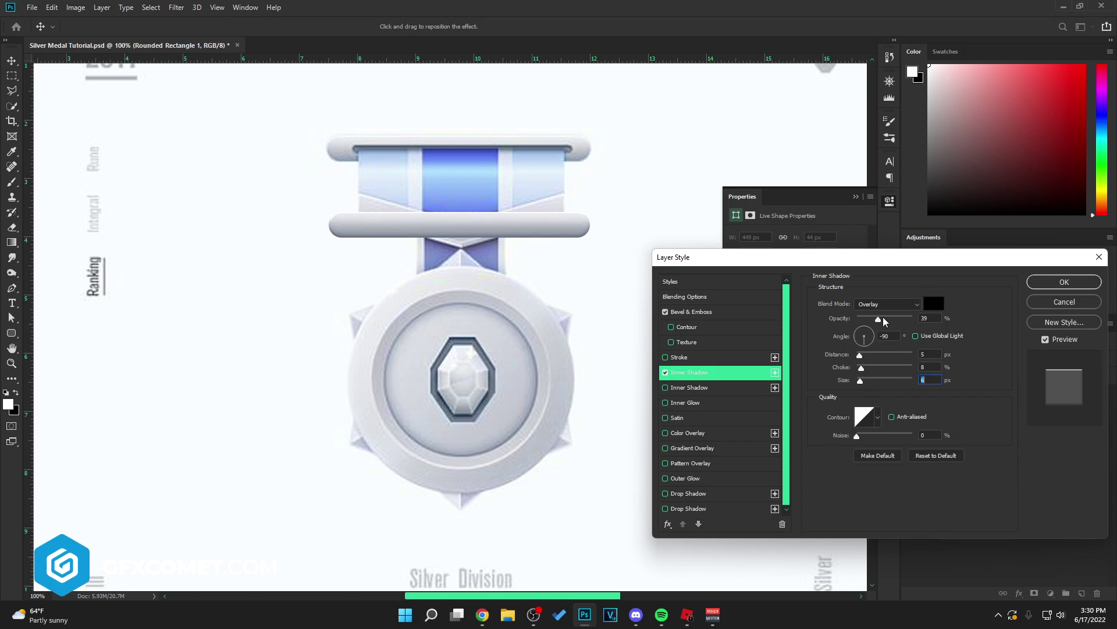
mouse_move(884, 322)
mouse_down()
mouse_move(907, 321)
mouse_move(868, 321)
mouse_up()
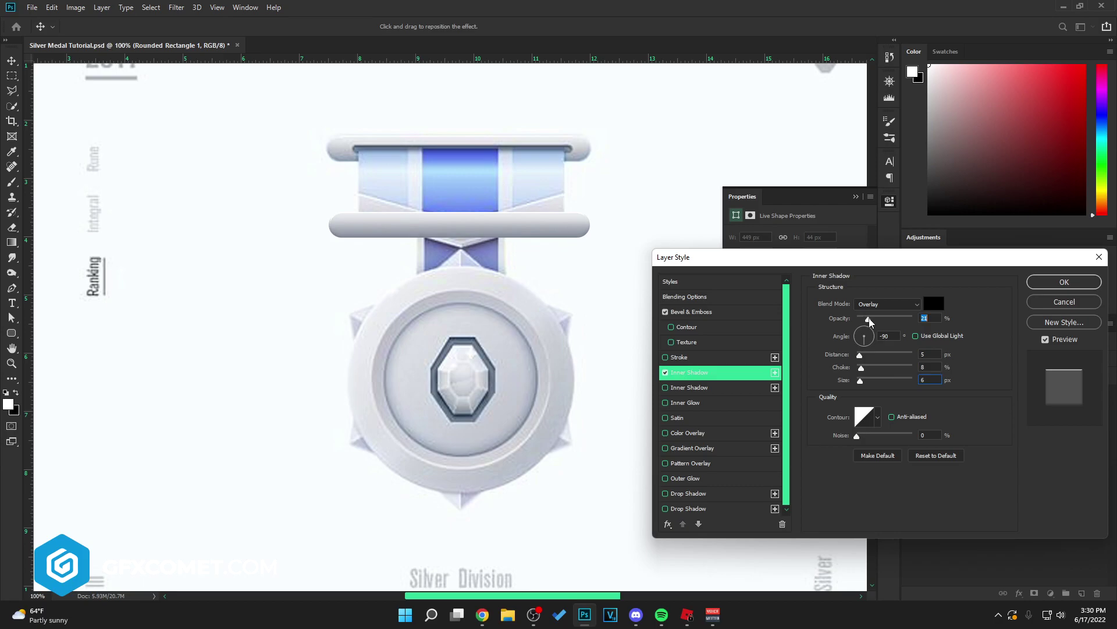
drag(861, 381, 860, 381)
click(1077, 282)
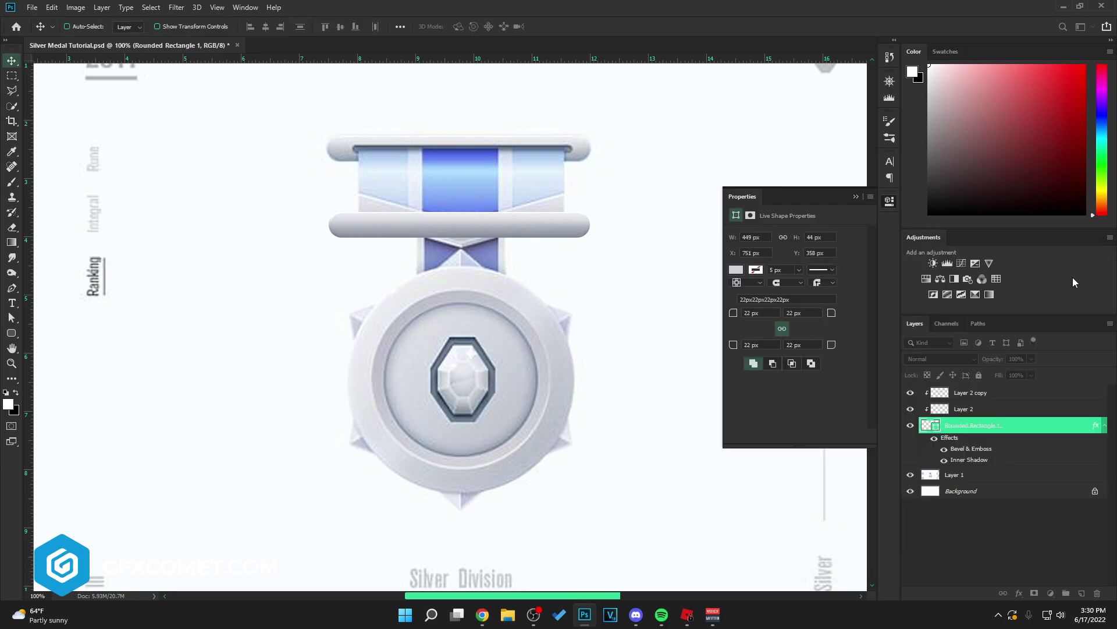
- Group the rounded rectangle with its two clipped shading layers, and duplicate the group
click(1104, 425)
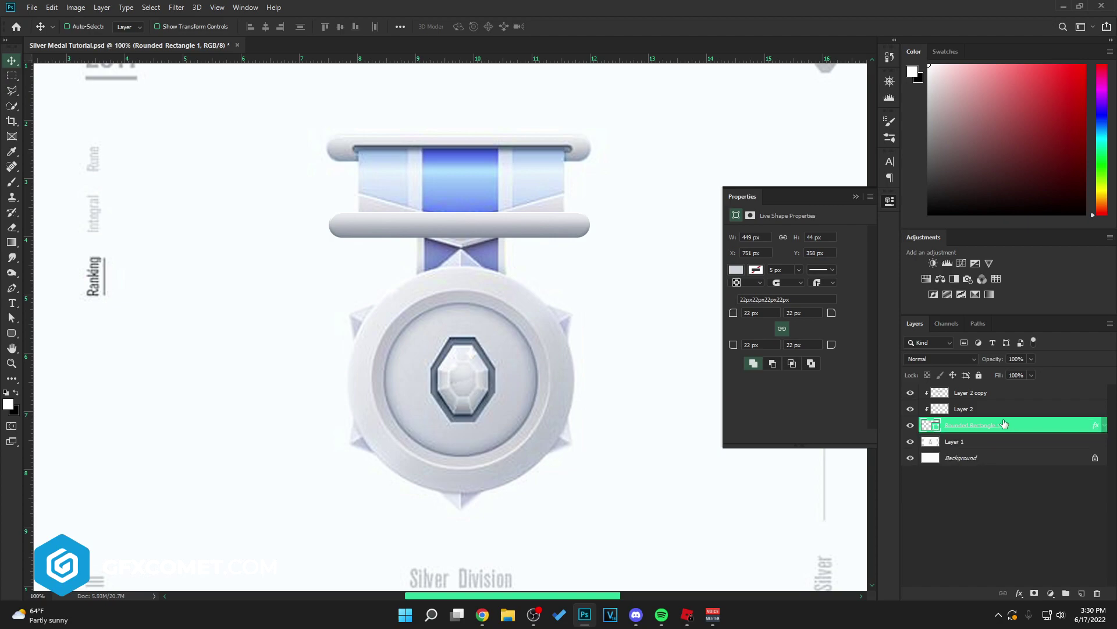
shift+click(1000, 393)
key(ctrl+g)
key(ctrl+j)
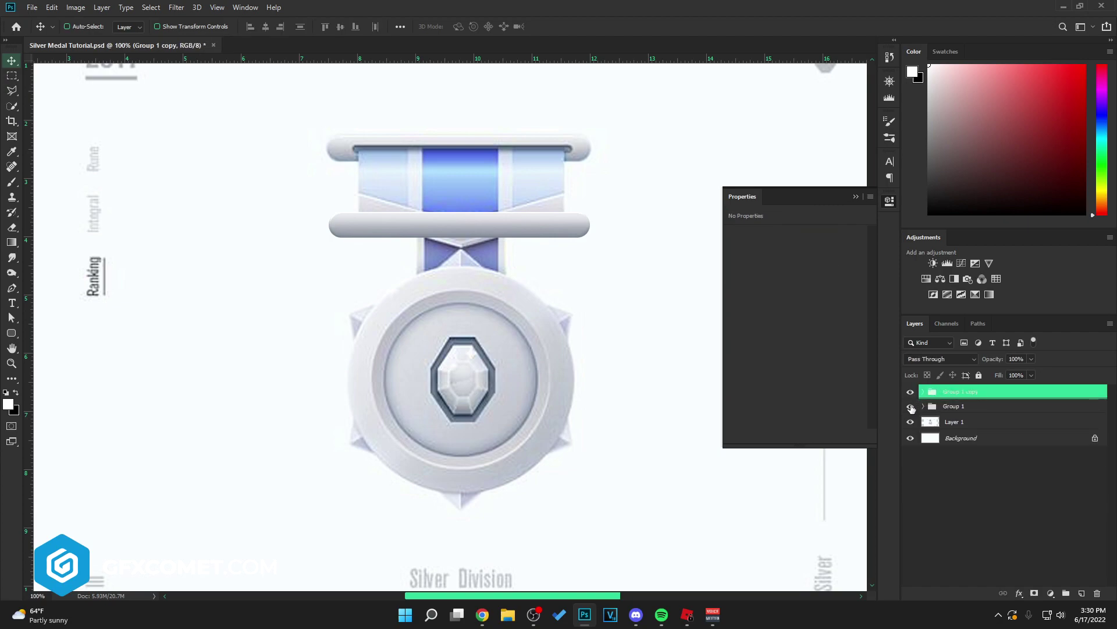
- Duplicate the shape and its shading layers inside the group copy and scale them about the centre to roughly 270 by 26 px
click(920, 393)
click(990, 439)
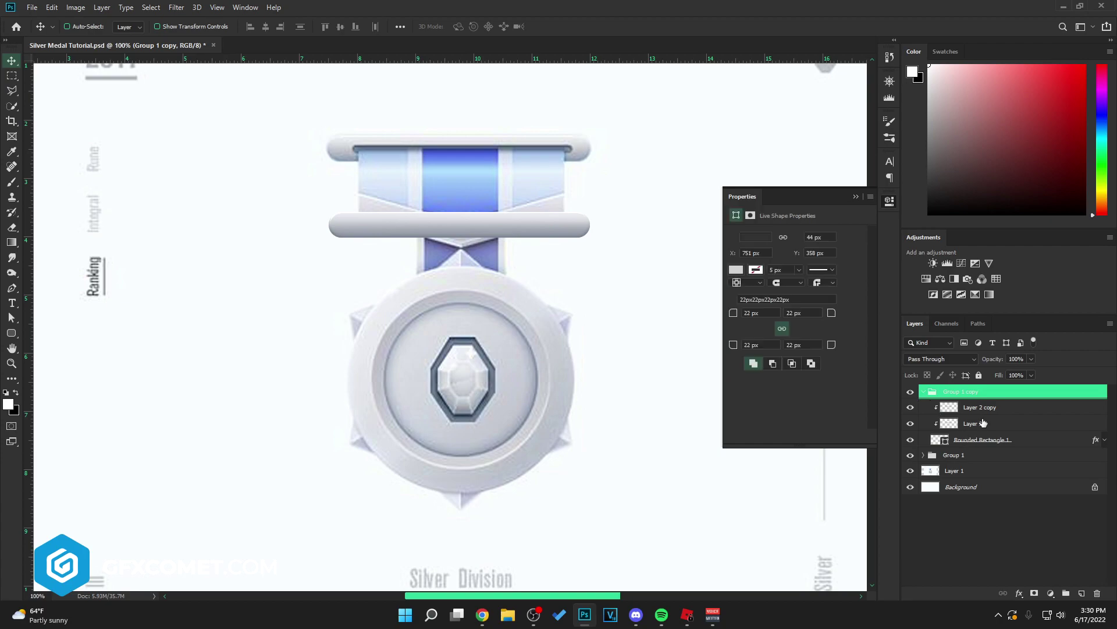
shift+click(984, 407)
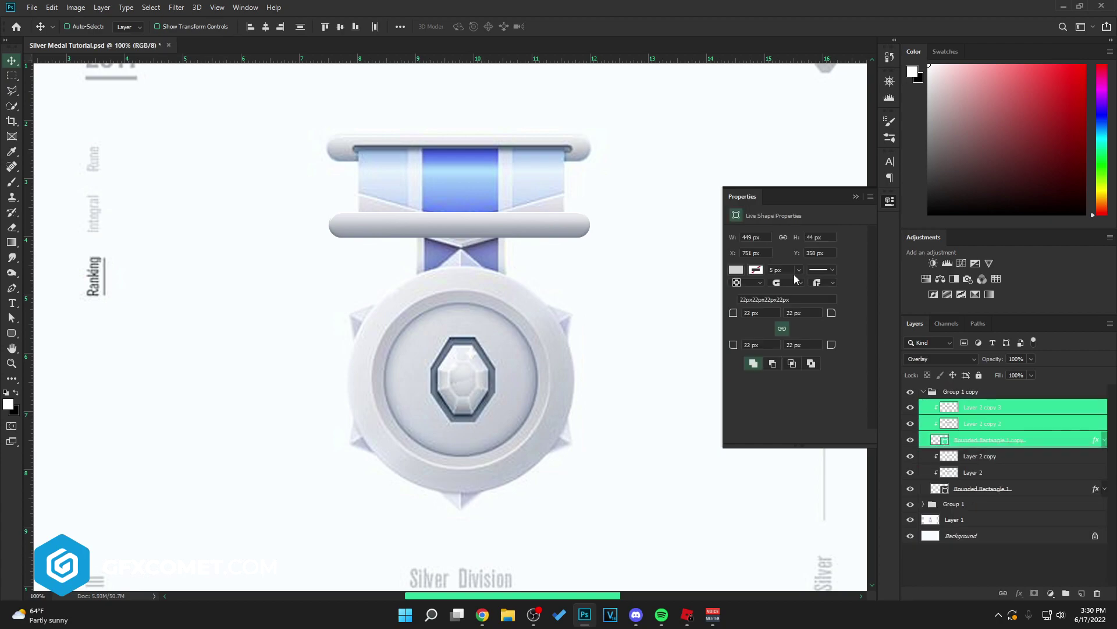
key(ctrl+t)
drag(619, 183, 580, 195)
key(Return)
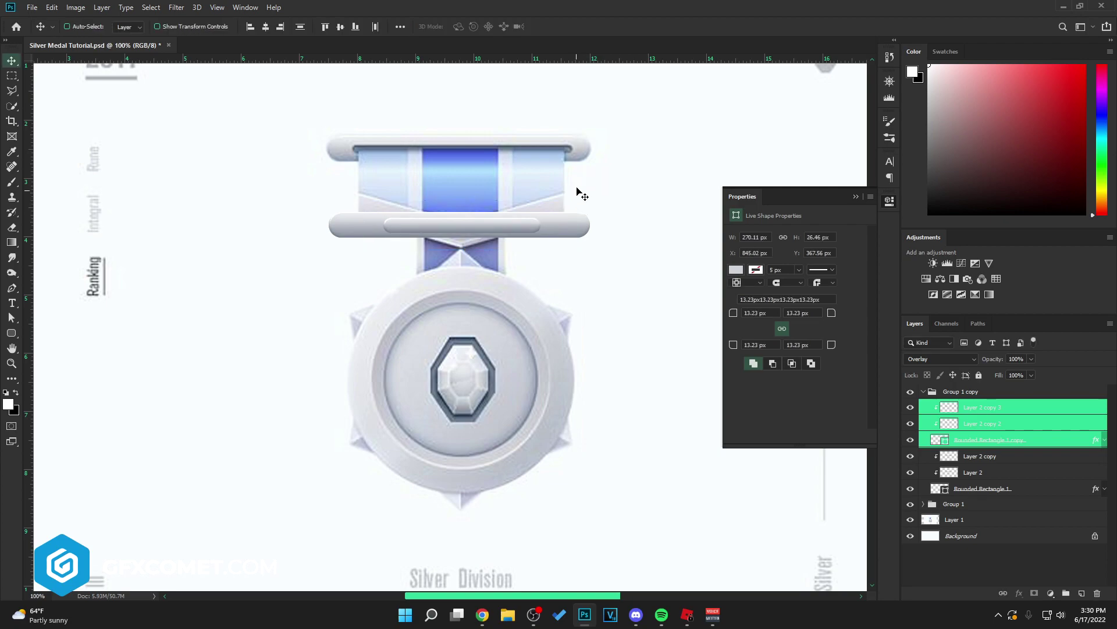
- Hide the two duplicated shading layers and resize the inner rounded rectangle to 380 by 13 px, positioned as a slot inside the bar
drag(911, 407, 910, 423)
click(947, 440)
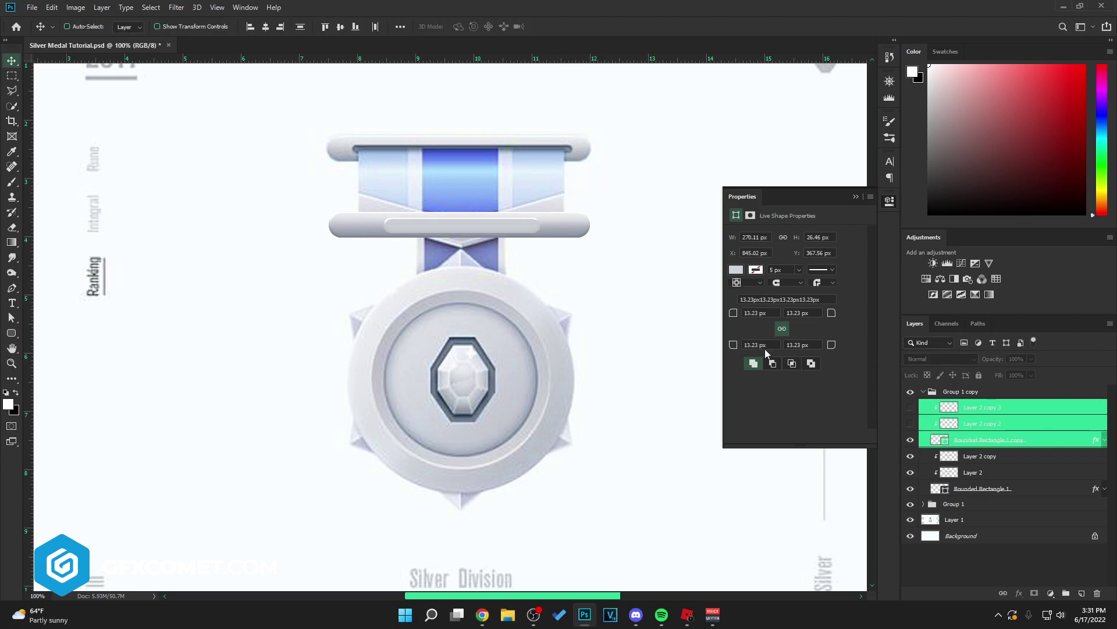
drag(510, 204, 577, 229)
key(ctrl+t)
key(Return)
key(Down)
key(Down)
key(Down)
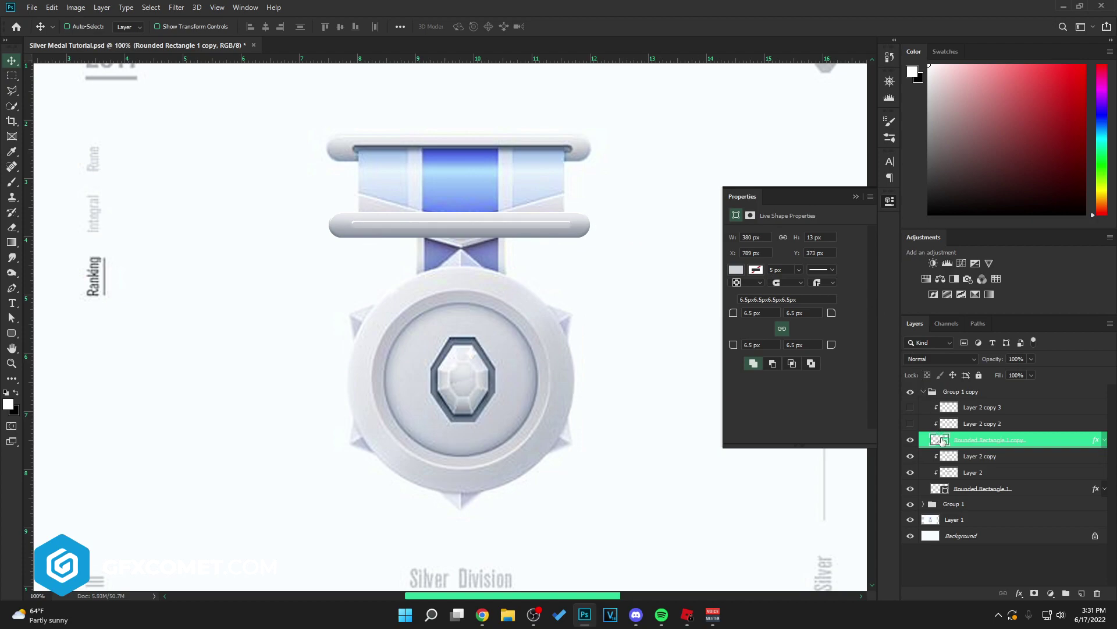
- Fill the slot shape with the dark slate colour #4f5d73 sampled from the slot in the reference bar
double_click(944, 441)
click(569, 147)
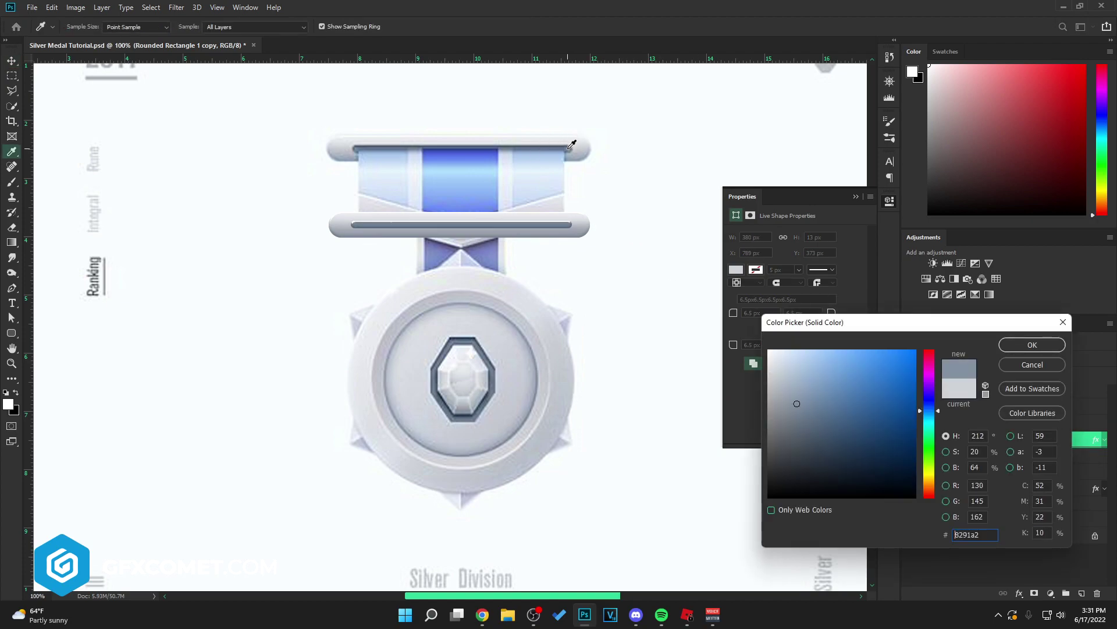
click(360, 146)
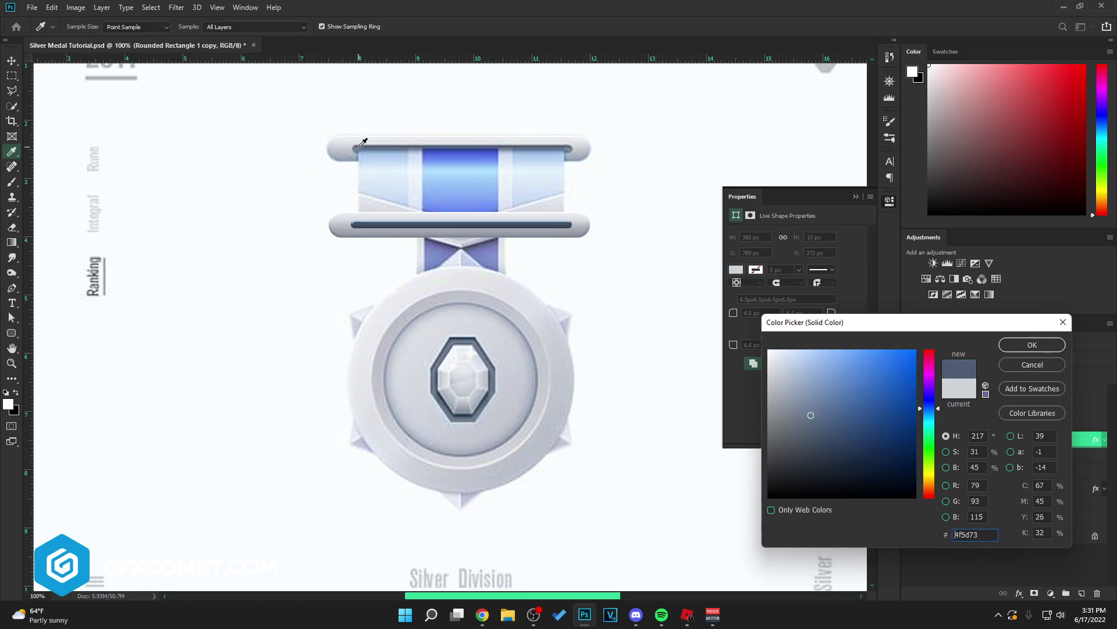
click(1040, 343)
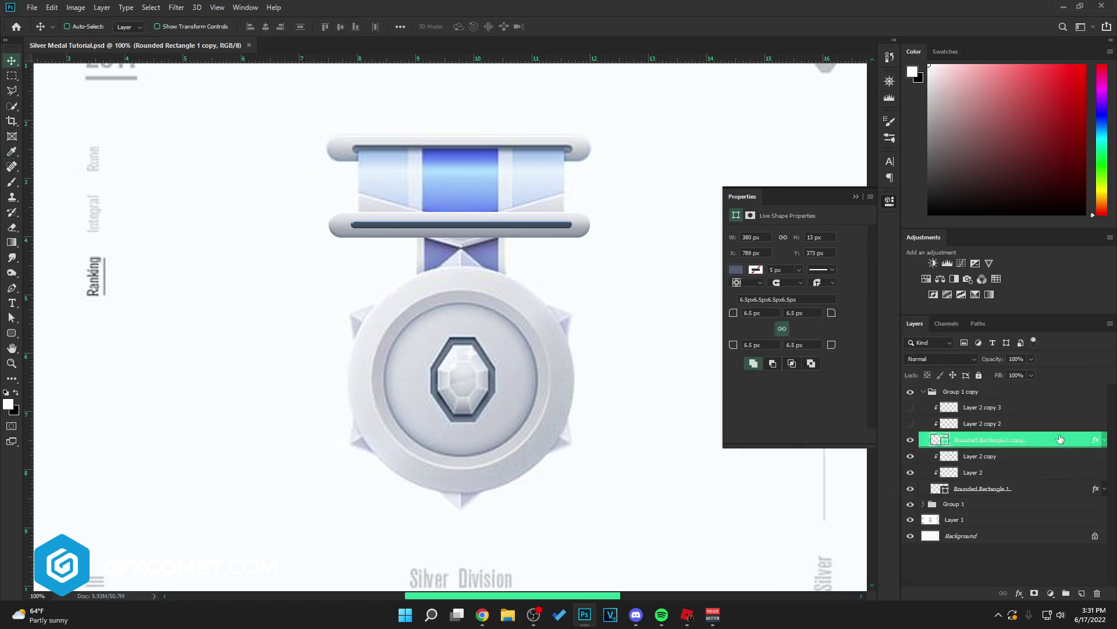
- Set the slot's inner shadow to angle 90° and distance 2 px
double_click(1060, 439)
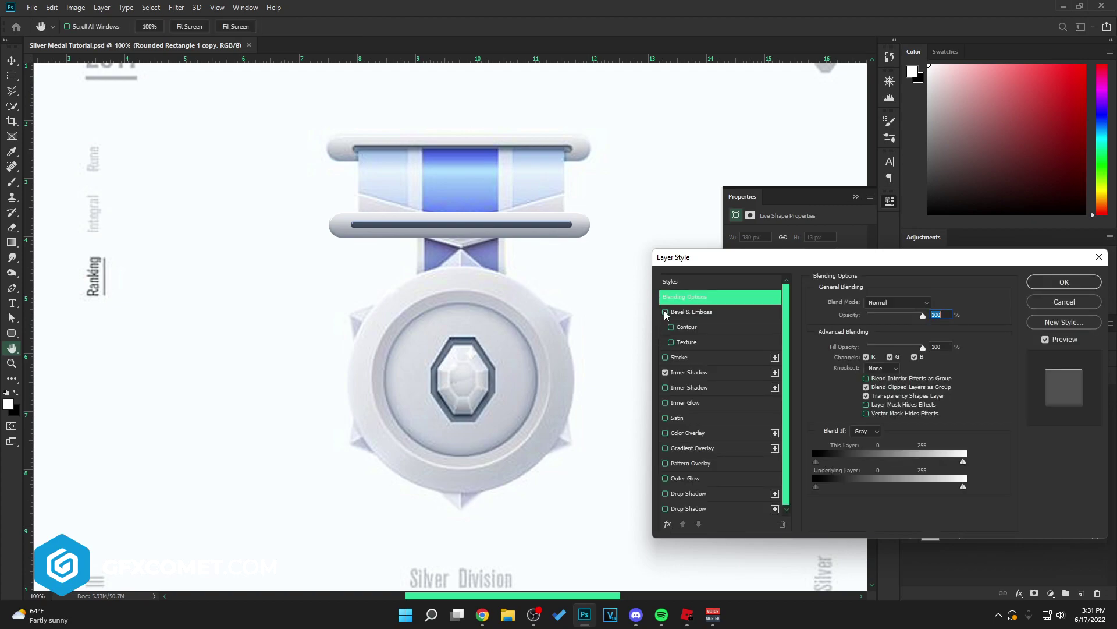
click(724, 375)
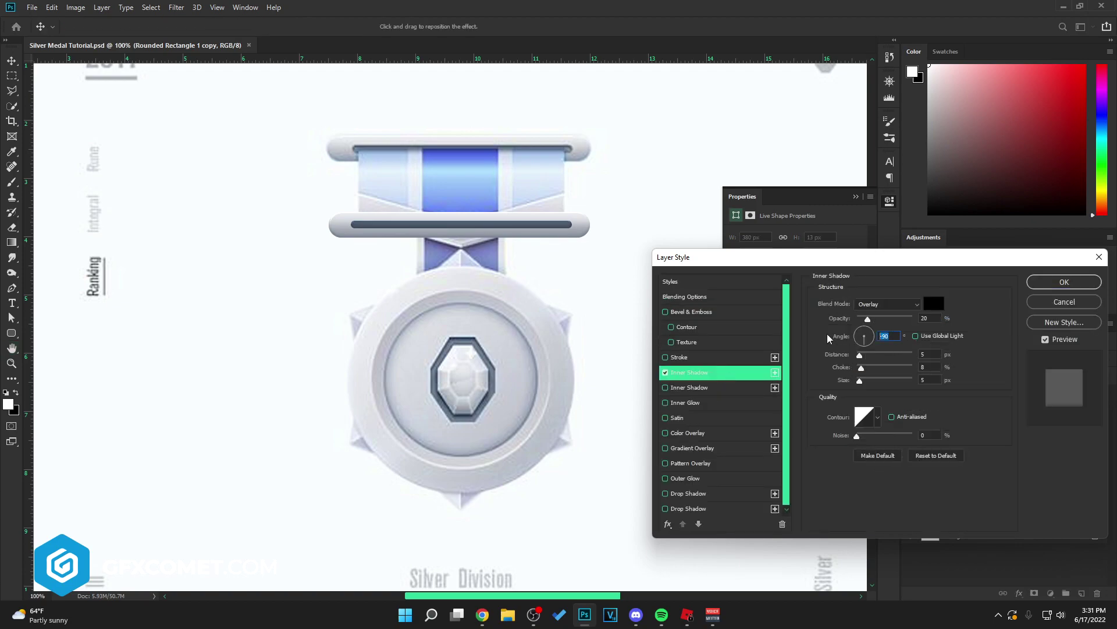
text(90)
drag(859, 355, 858, 353)
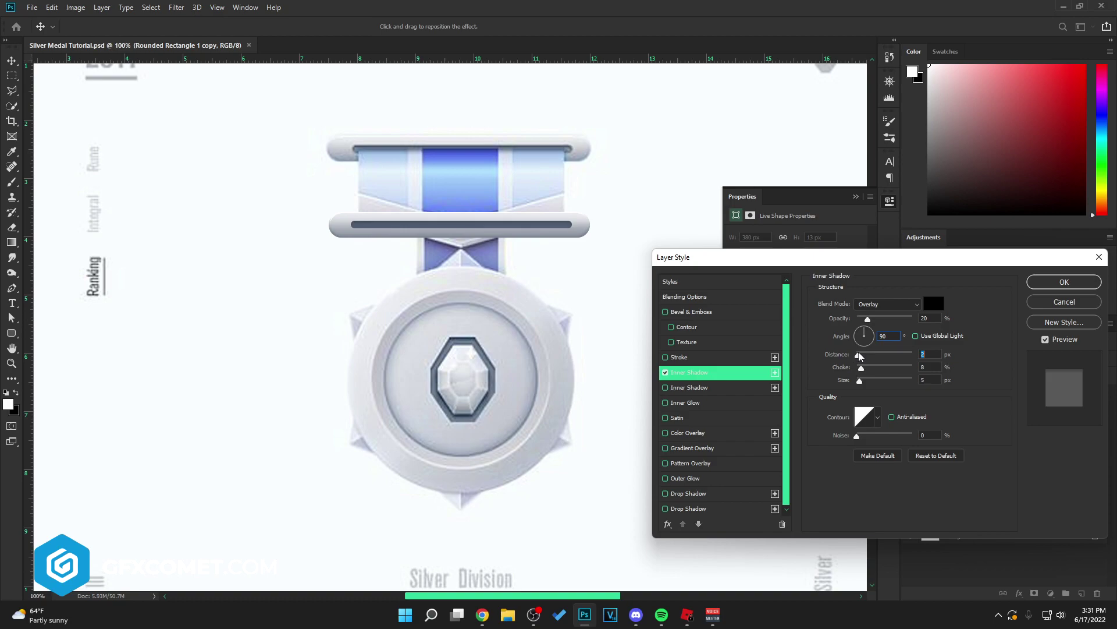
- Add a white (#ffffff) Normal drop shadow to the slot at an angle of -90°
click(715, 497)
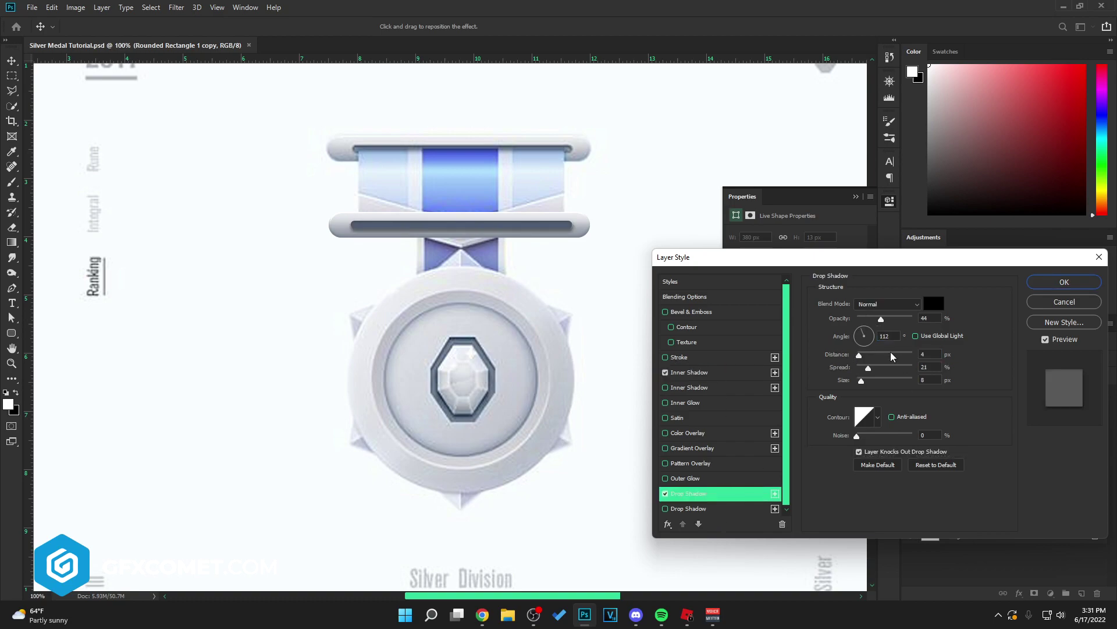
double_click(894, 336)
text(90)
drag(859, 354, 865, 354)
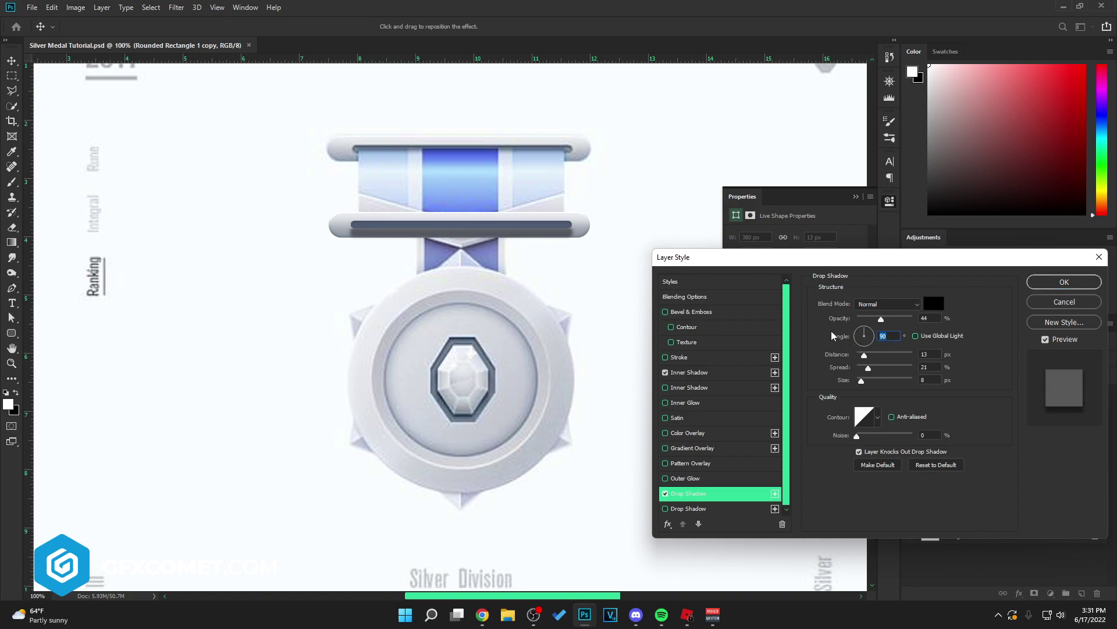
text(-90)
click(935, 303)
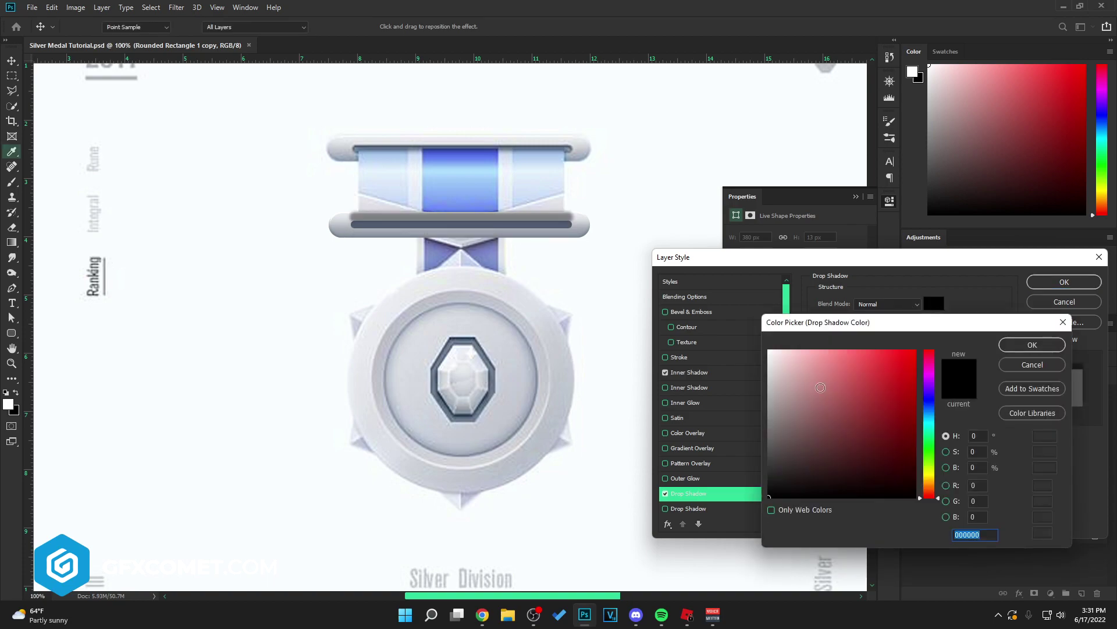
click(762, 348)
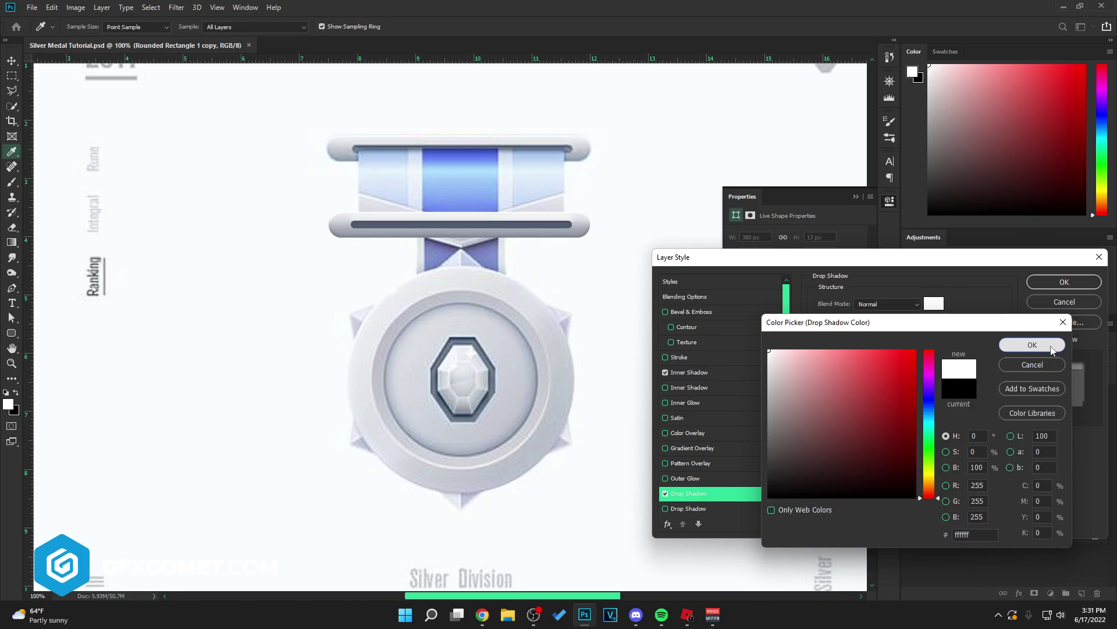
click(1032, 345)
- Set the slot's drop shadow to distance 2 px, spread 8%, size 0 px and opacity 36%, and apply the layer style
drag(863, 379, 859, 353)
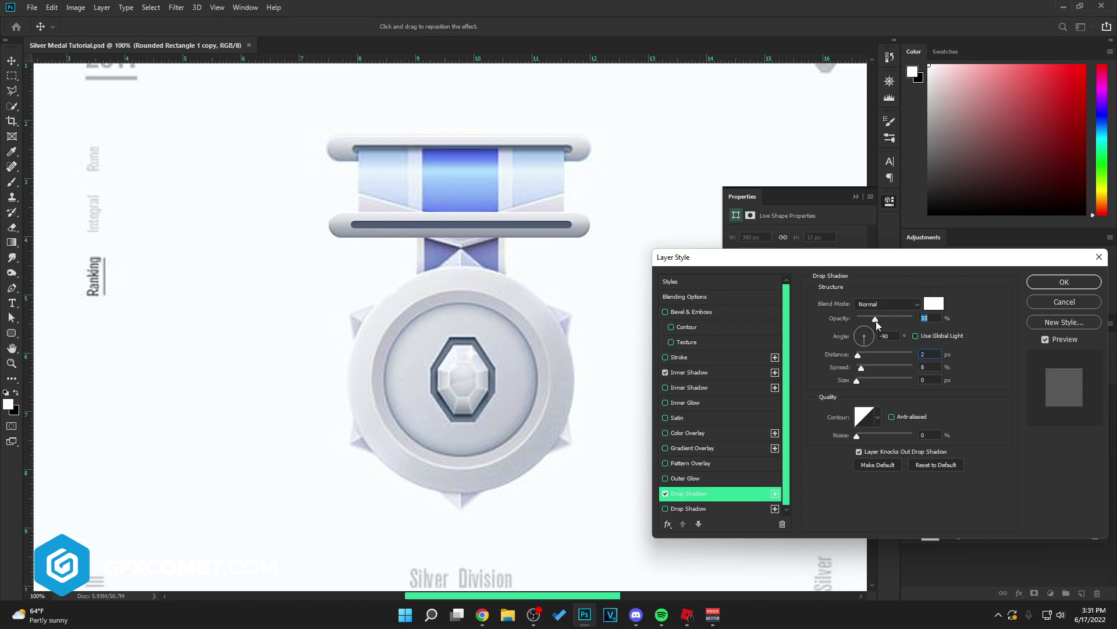
drag(875, 320, 877, 321)
click(1079, 285)
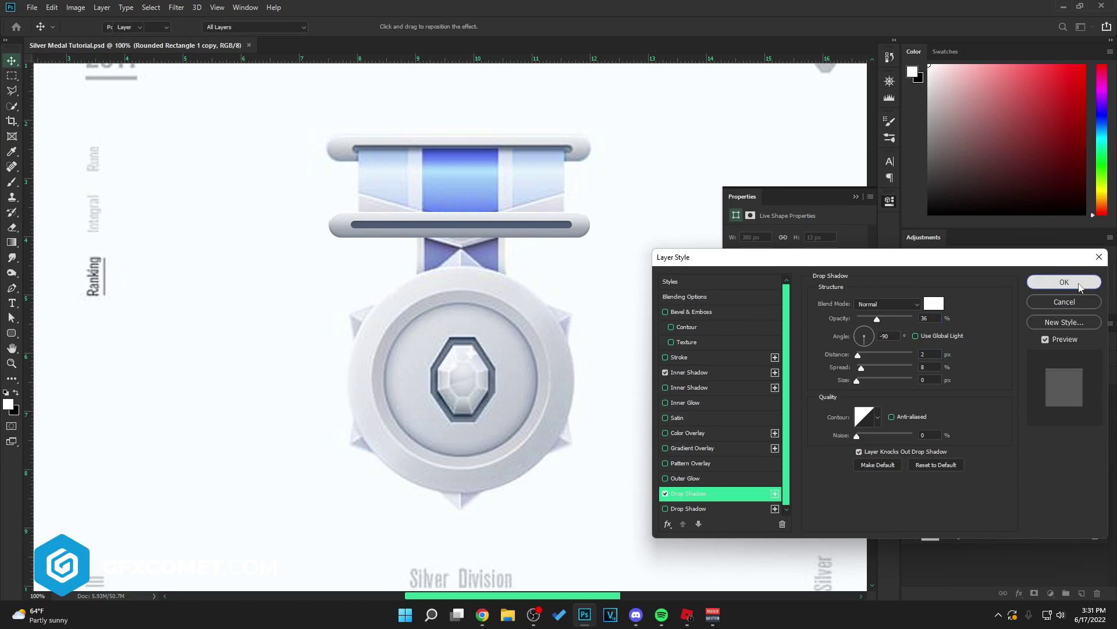
click(856, 194)
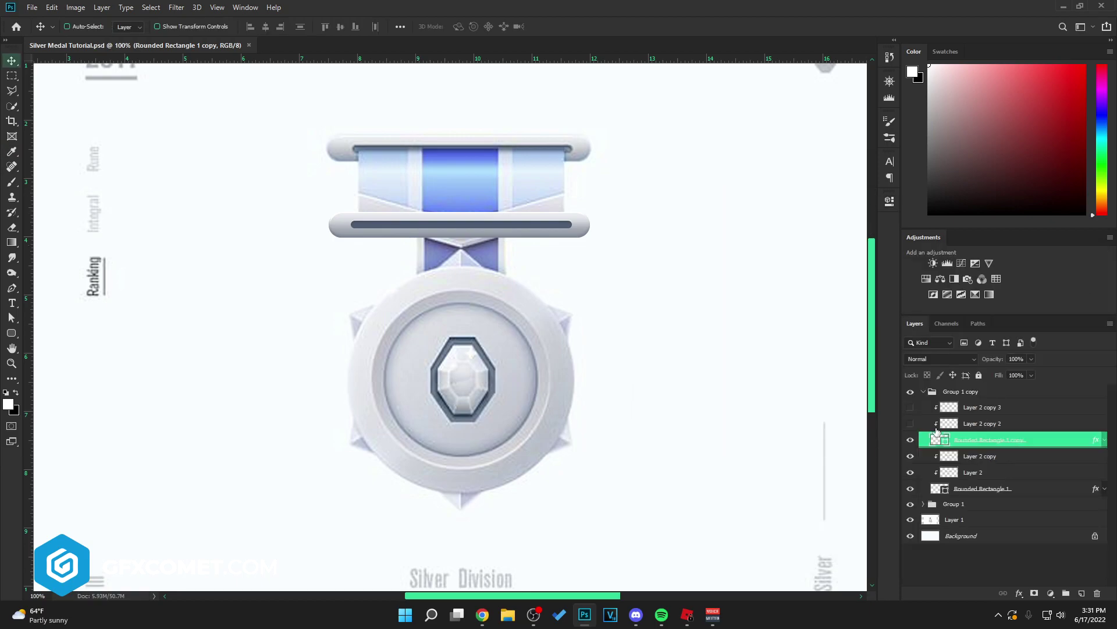
- Delete the two hidden shading layer copies above the slot shape
click(976, 408)
shift+click(978, 424)
key(Delete)
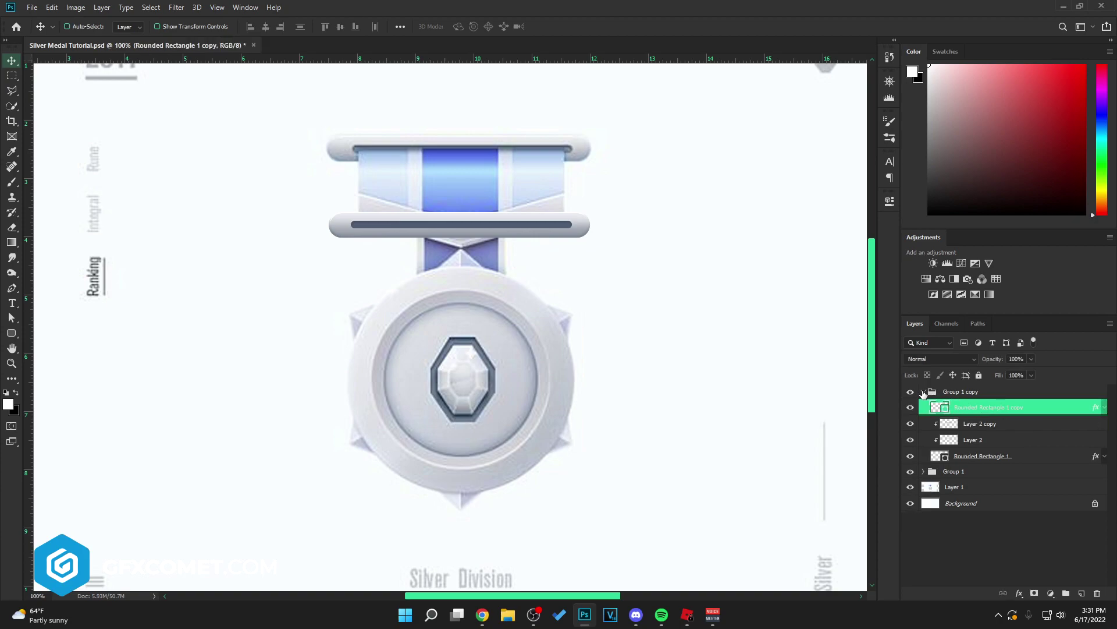
- Collapse the bar's group copy and combine it with Group 1 in a new group
click(923, 392)
click(909, 392)
click(909, 392)
shift+click(956, 406)
key(ctrl+g)
- Move the bar group to the empty canvas right of the medal, level with the reference bar, and shift the reference layer left
drag(508, 219, 701, 250)
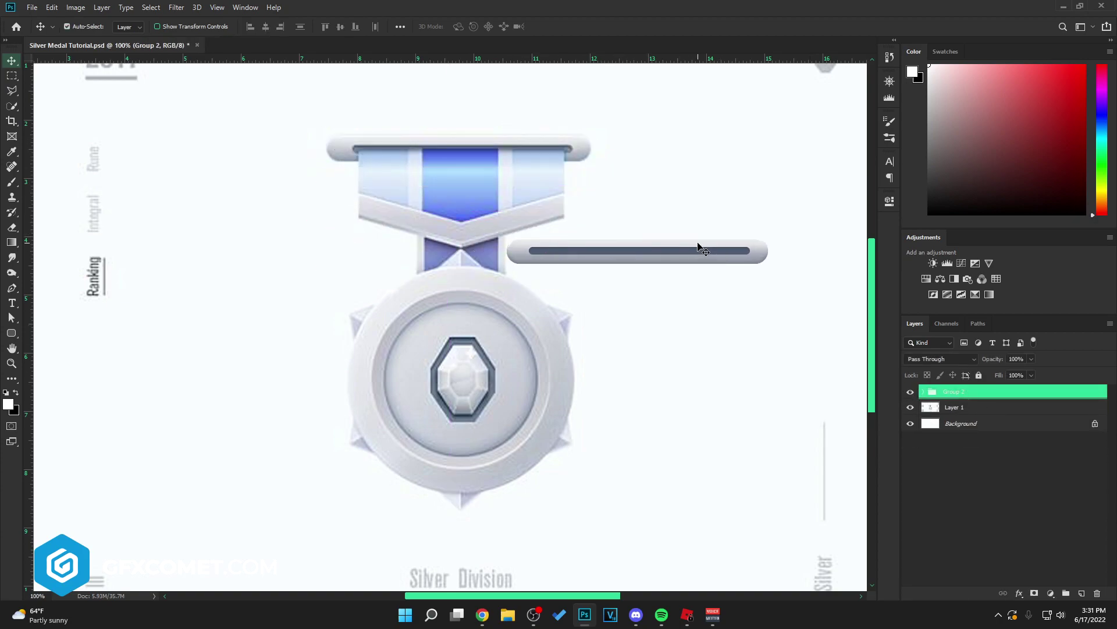
key(ctrl+plus)
key(ctrl+minus)
key(ctrl+minus)
drag(618, 256, 498, 188)
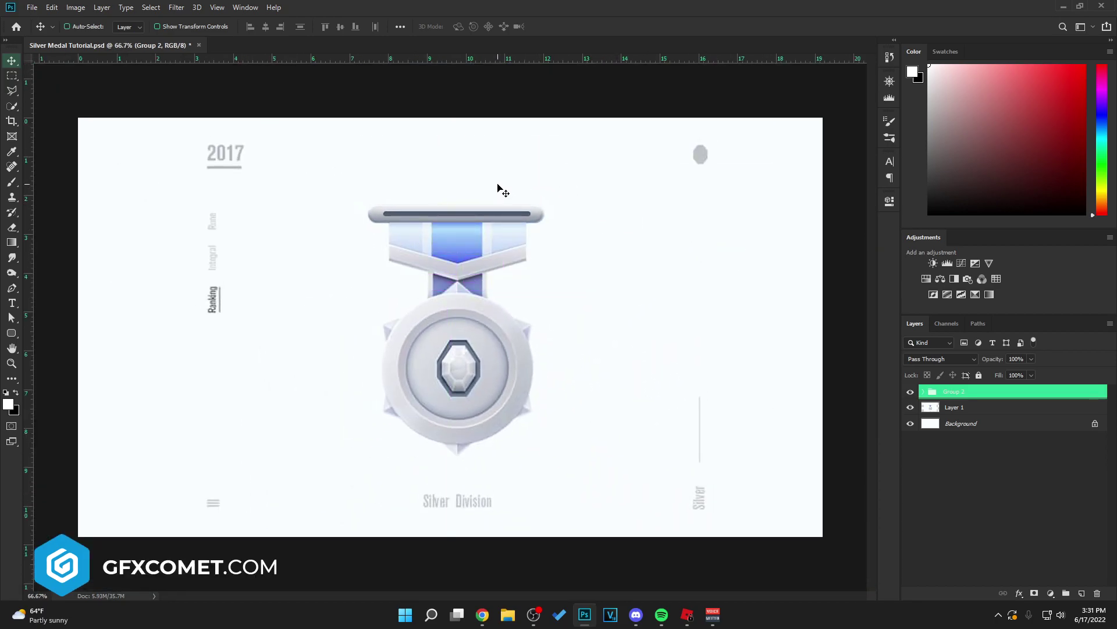
drag(434, 219, 640, 218)
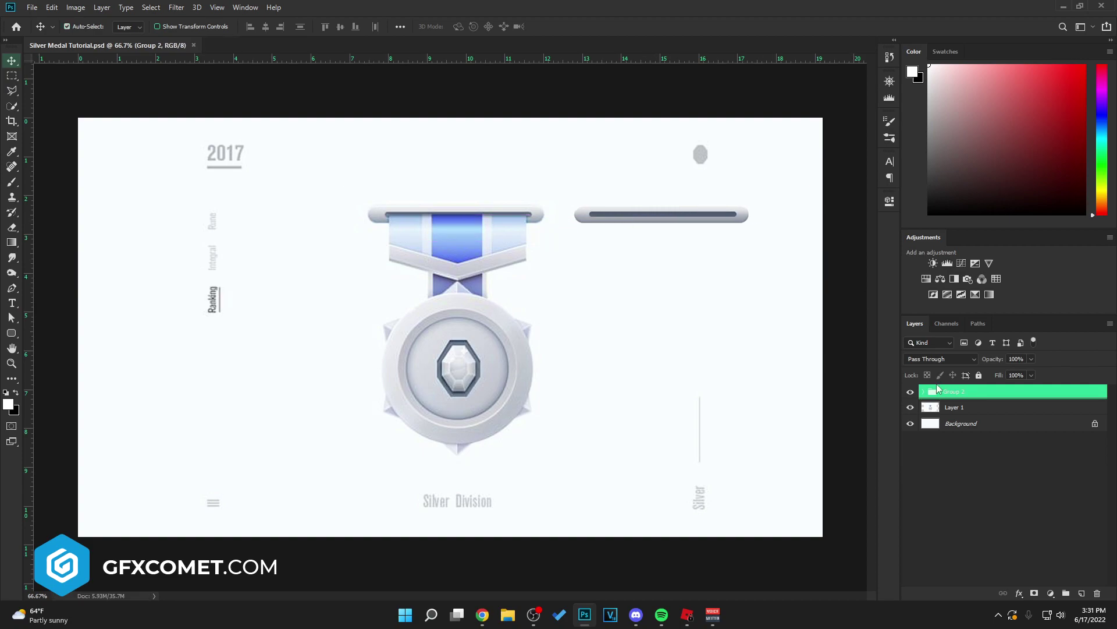
click(967, 410)
drag(690, 329, 572, 329)
- On a new layer above the bar group, start a Pen shape tracing the ribbon's left edge and lower slanted edge to its central tip
click(959, 388)
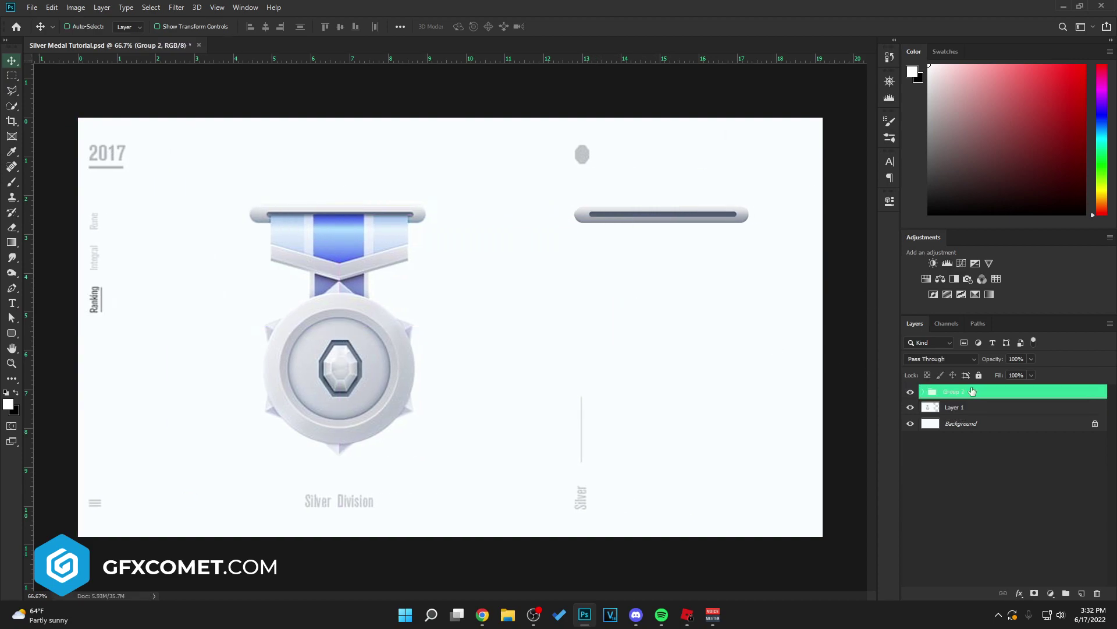
key(ctrl+plus)
key(space)
drag(491, 292, 606, 354)
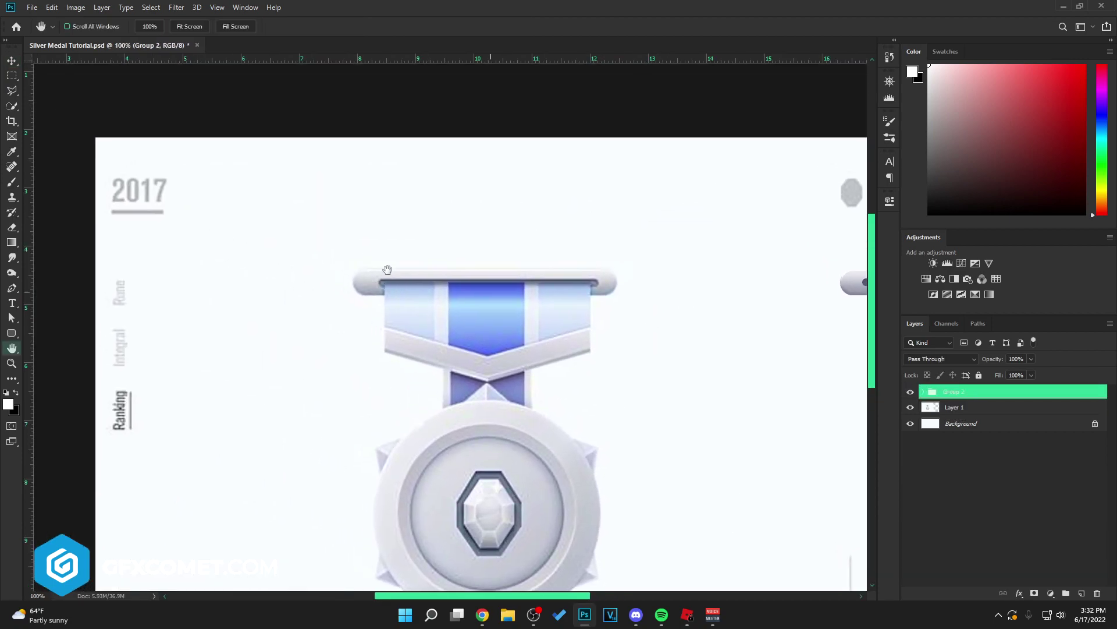
key(ctrl+plus)
drag(537, 294, 512, 238)
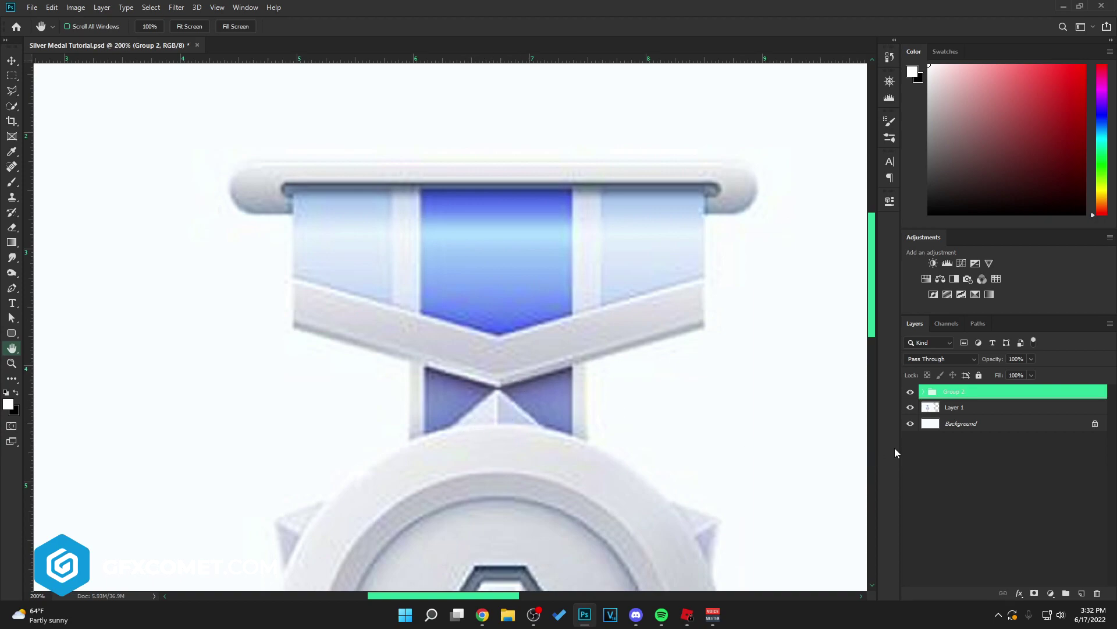
click(1083, 594)
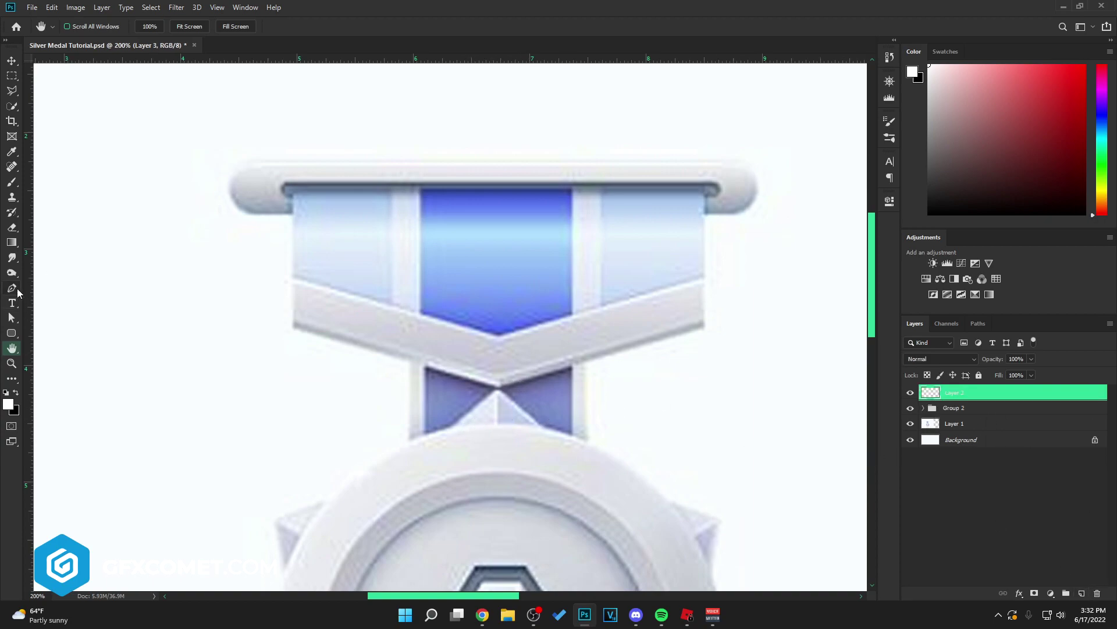
click(13, 288)
click(293, 191)
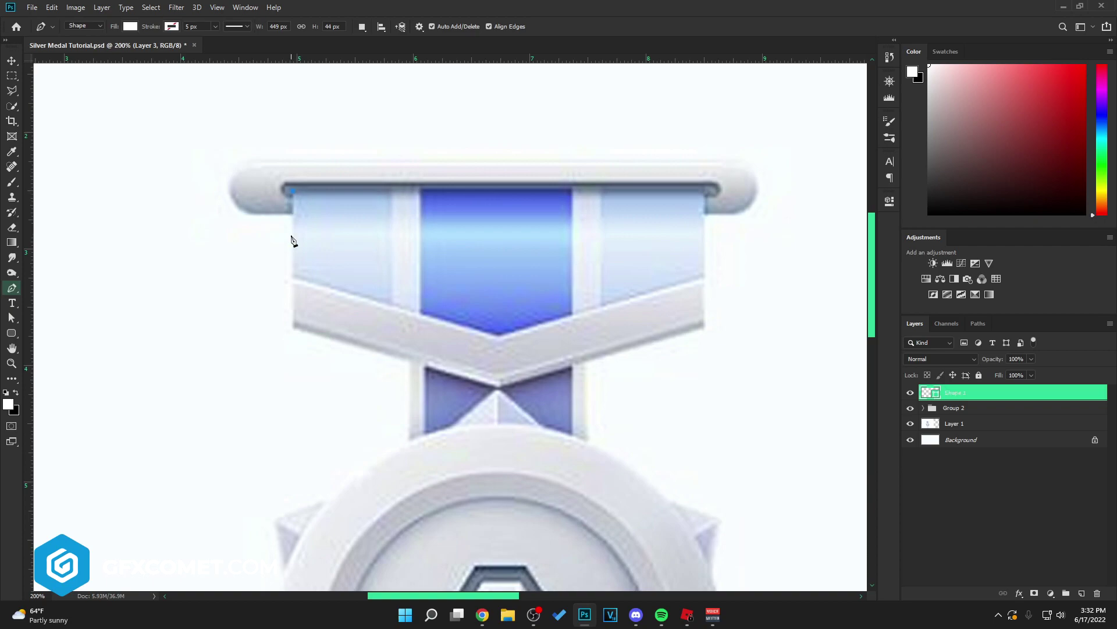
click(294, 280)
click(497, 338)
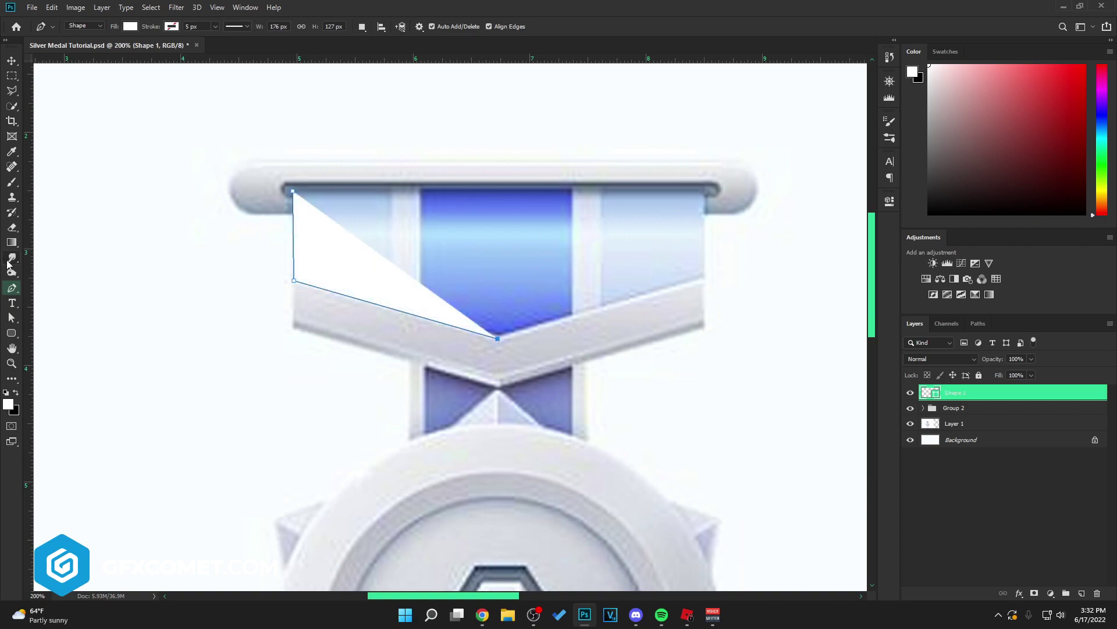
- Place guides along the ribbon's vertical centre and upper edge, and close the left-half ribbon shape through their intersection
drag(32, 280, 498, 250)
drag(510, 59, 499, 189)
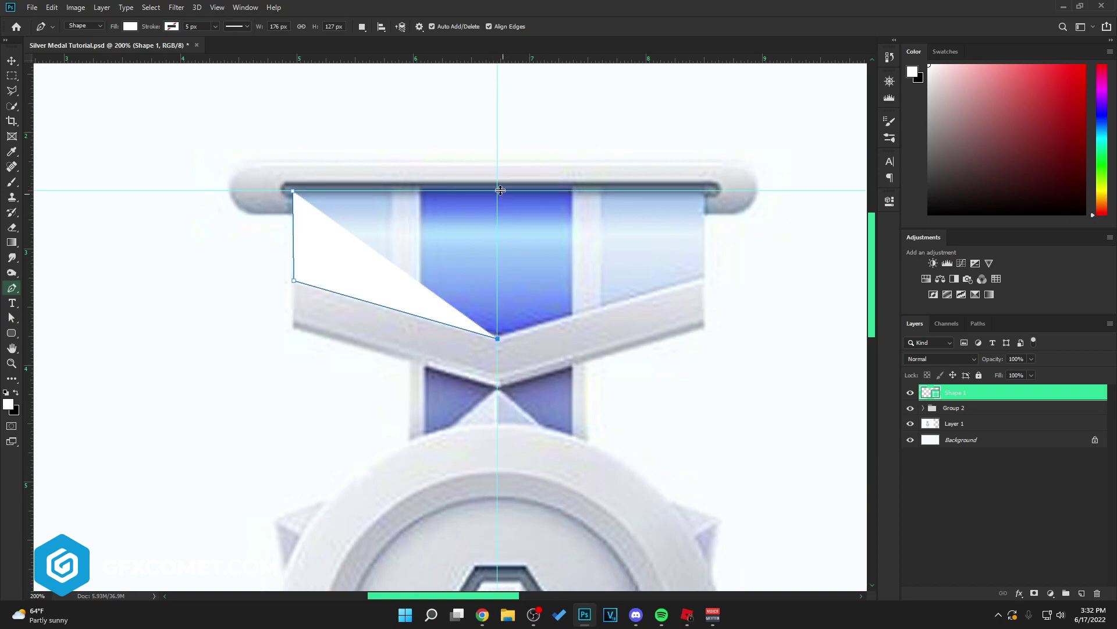
click(497, 190)
click(289, 188)
key(Return)
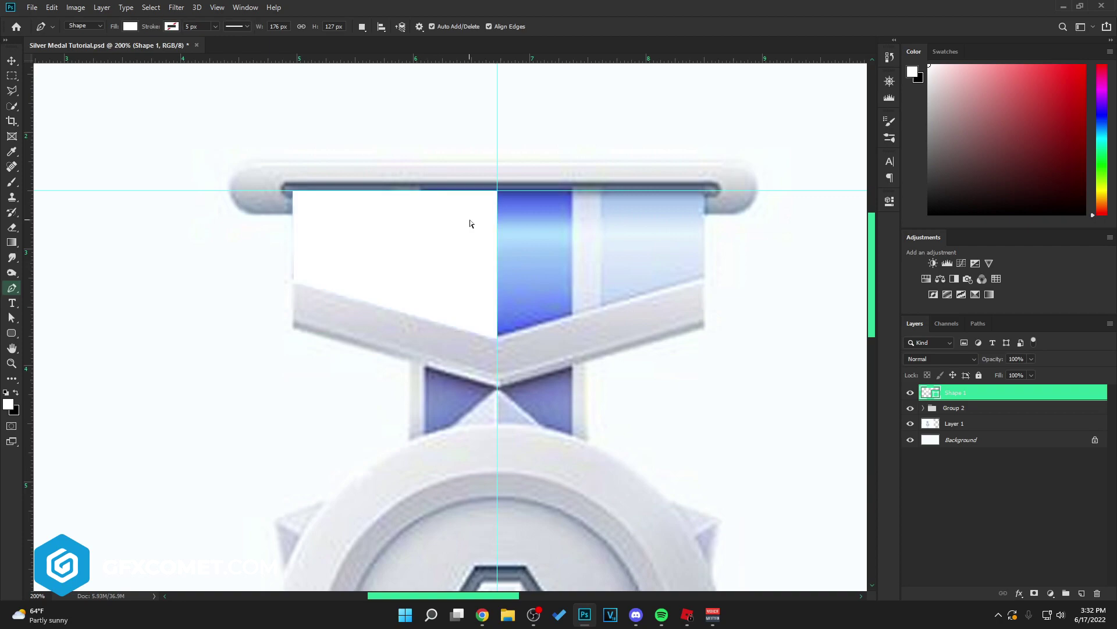
- Duplicate the half-ribbon shape, flip the copy horizontally and align it against the centre line as the right half
key(ctrl+j)
key(v)
key(ctrl+t)
right_click(440, 267)
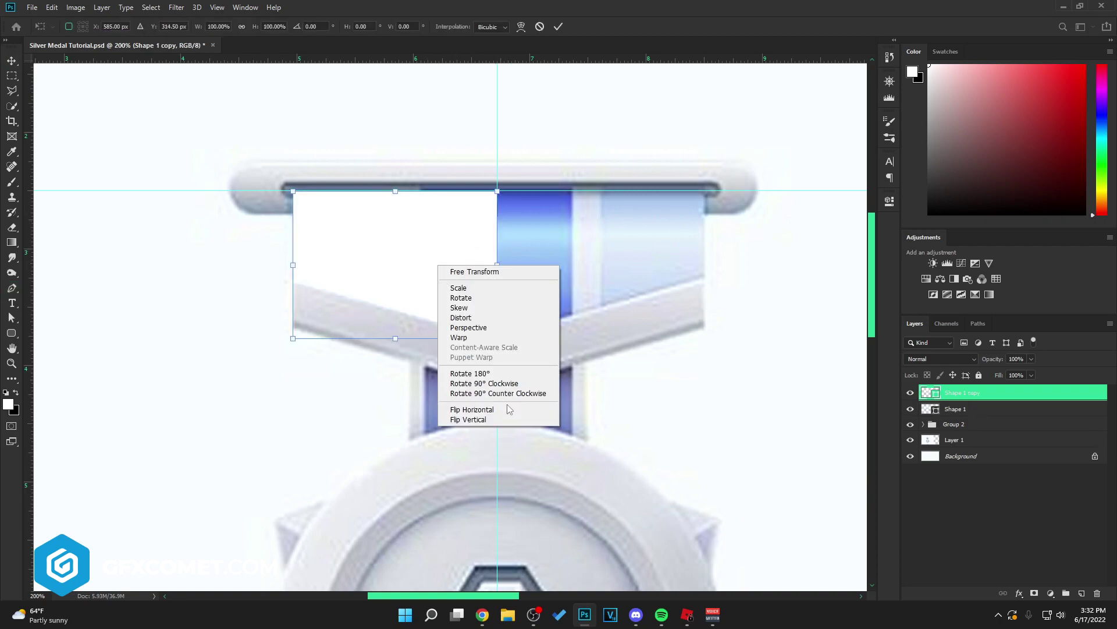
click(472, 409)
key(Return)
drag(285, 266, 488, 265)
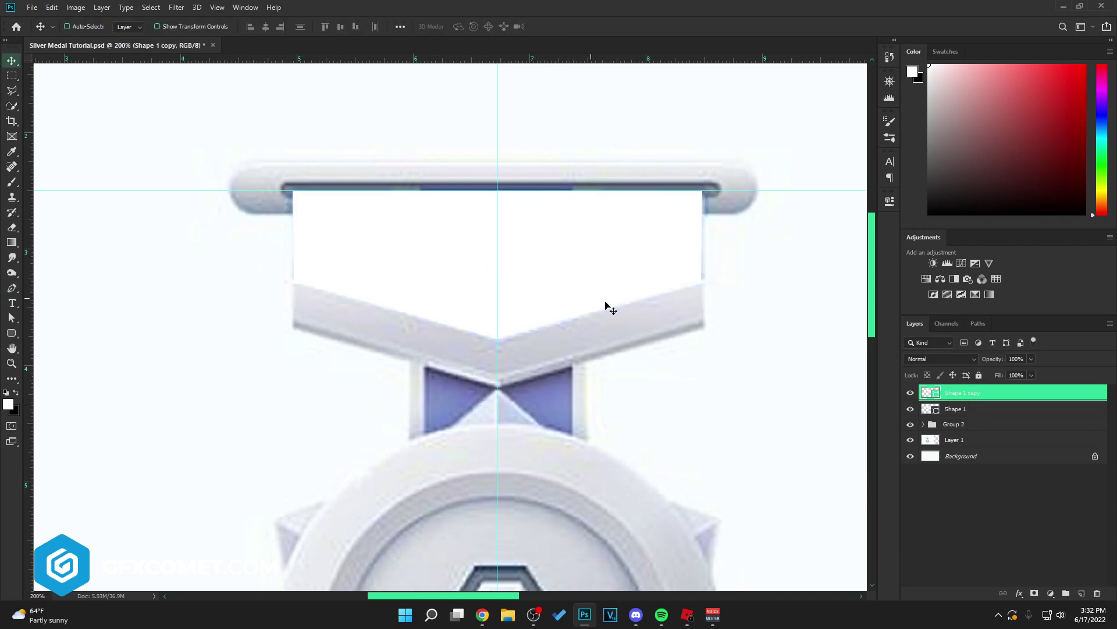
- Group the two ribbon halves, duplicate the group, and place the original hidden below the bar group
shift+click(963, 409)
key(ctrl+g)
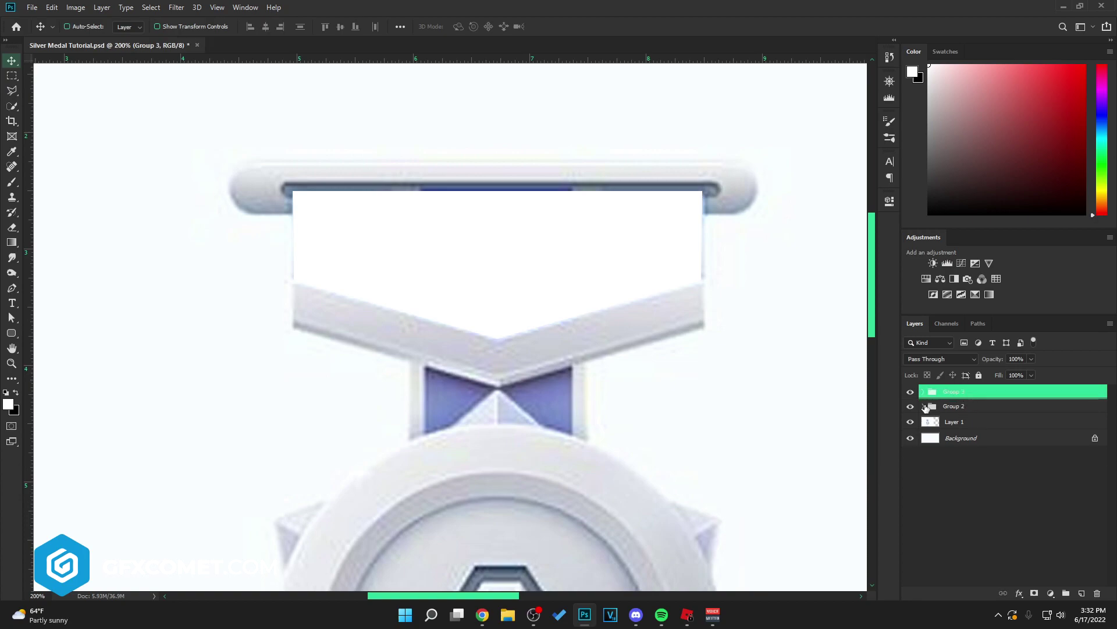
key(ctrl+j)
drag(958, 415, 959, 433)
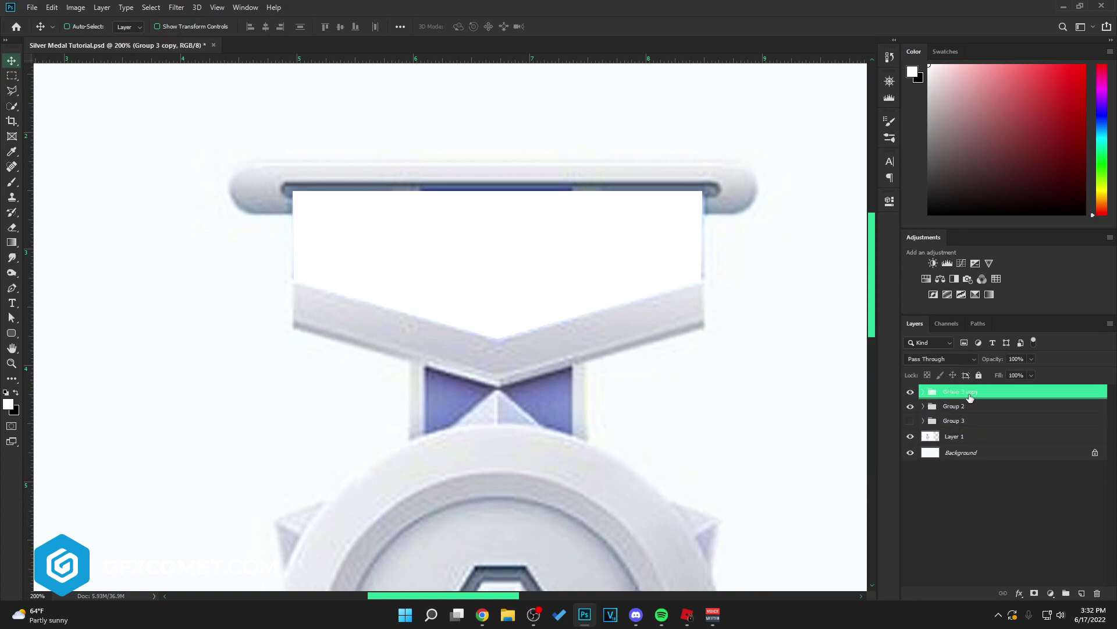
- Move the ribbon group copy straight down below the reference ribbon, over the upper part of the medal
key(ctrl+minus)
drag(553, 247, 560, 361)
key(ctrl+plus)
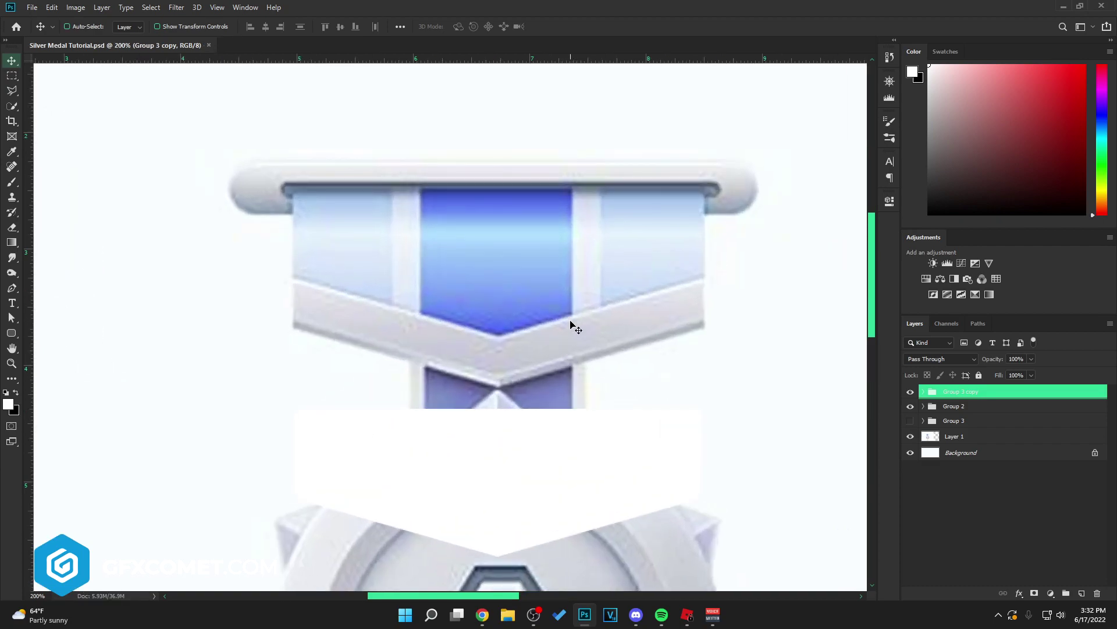
scroll(573, 326, down, 1)
scroll(574, 352, down, 1)
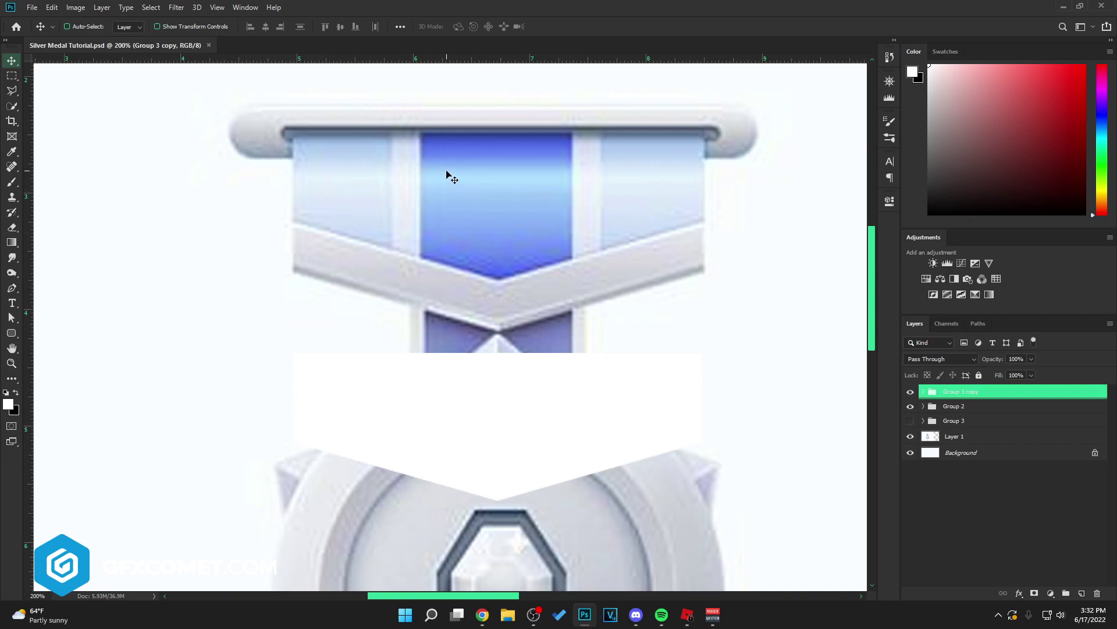
- Merge the two half-ribbon shapes inside the group copy into a single layer
click(924, 392)
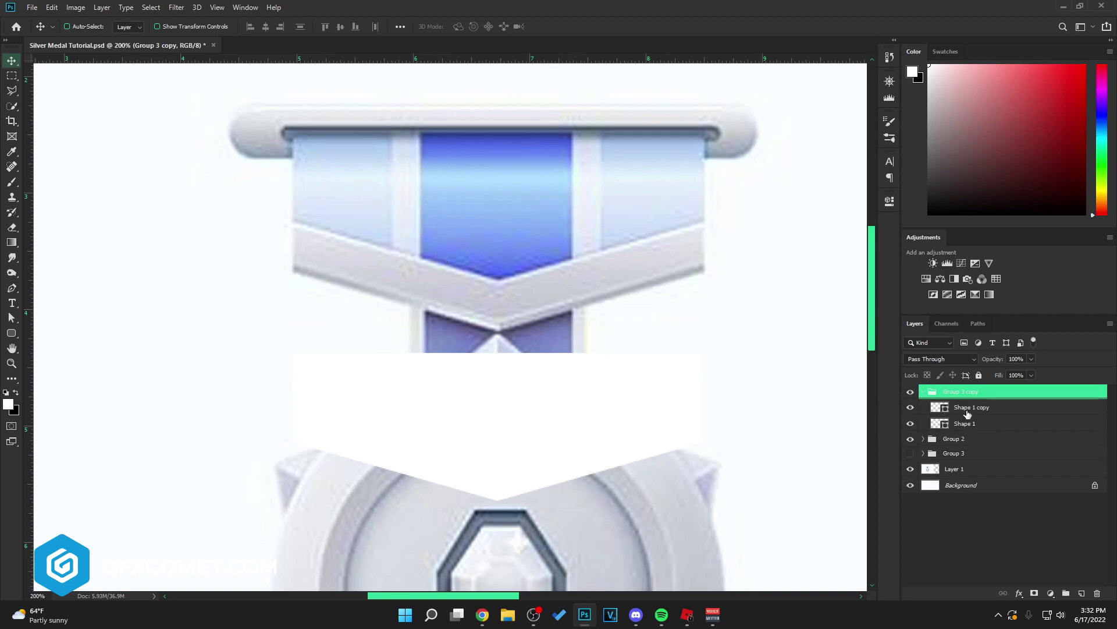
click(978, 407)
shift+click(986, 423)
key(ctrl+g)
key(ctrl+e)
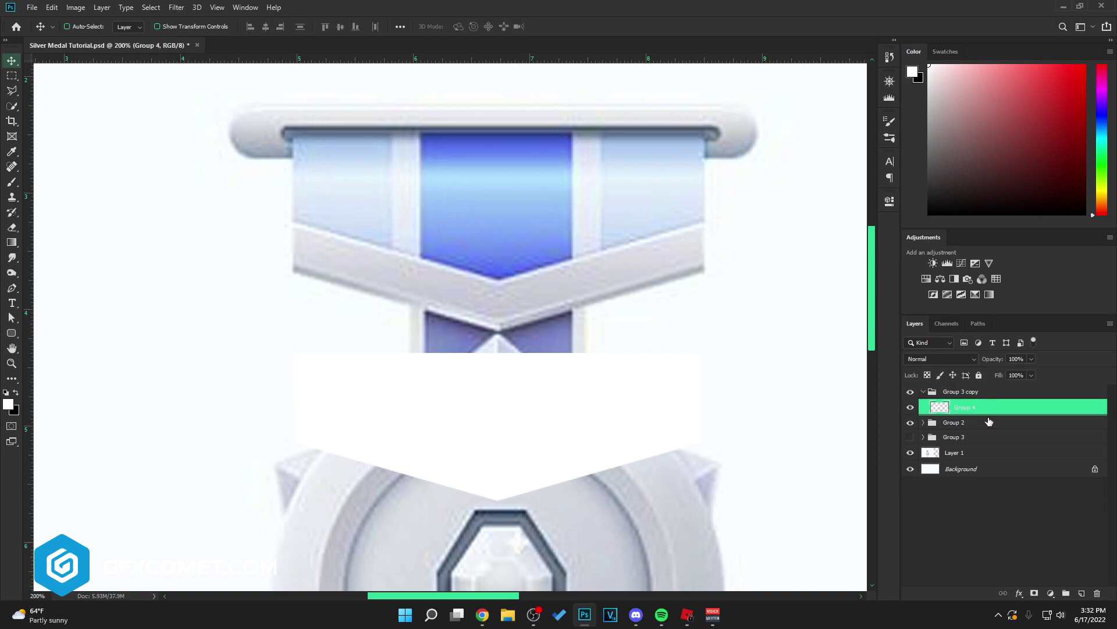
- Draw a 97 by 115 px rectangle over the reference ribbon's left light-blue stripe, inside the ribbon group copy
right_click(11, 334)
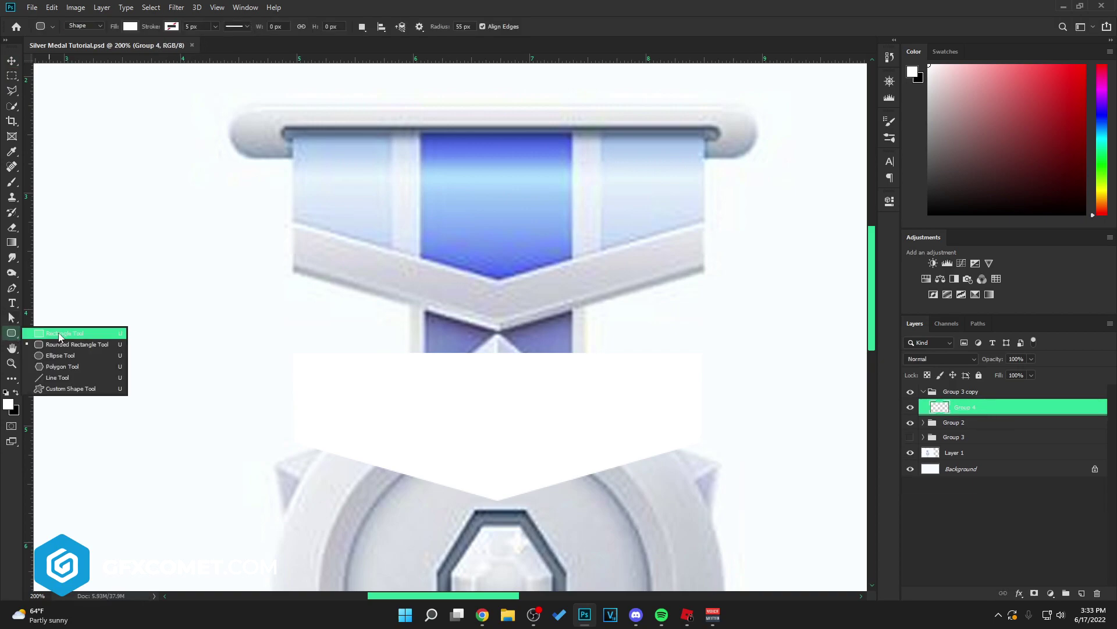
click(58, 336)
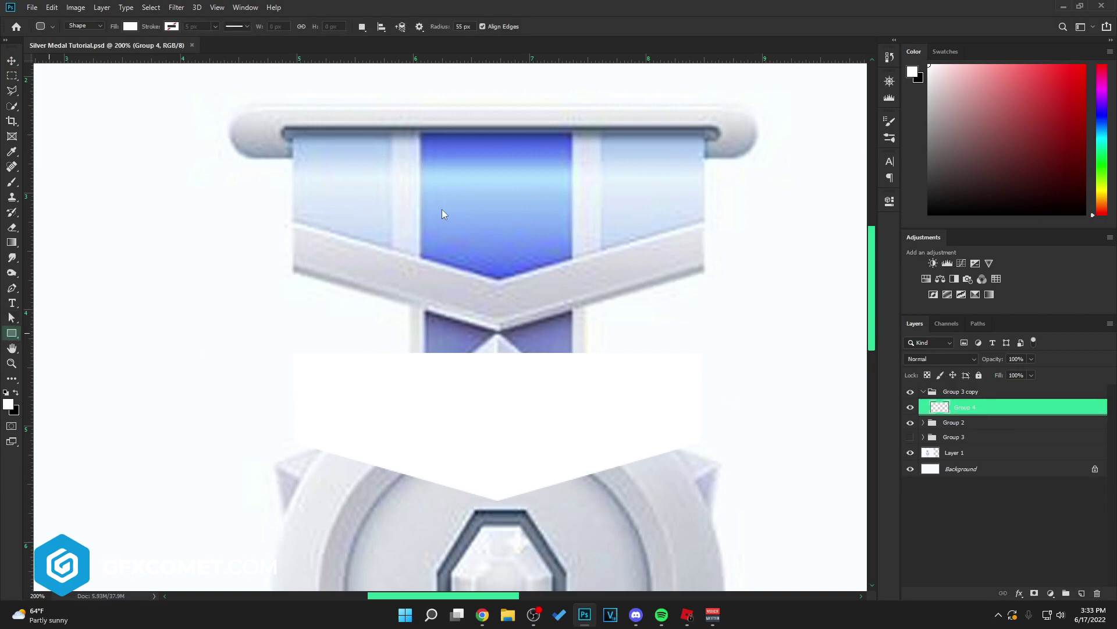
key(ctrl+shift+alt+n)
drag(292, 134, 404, 266)
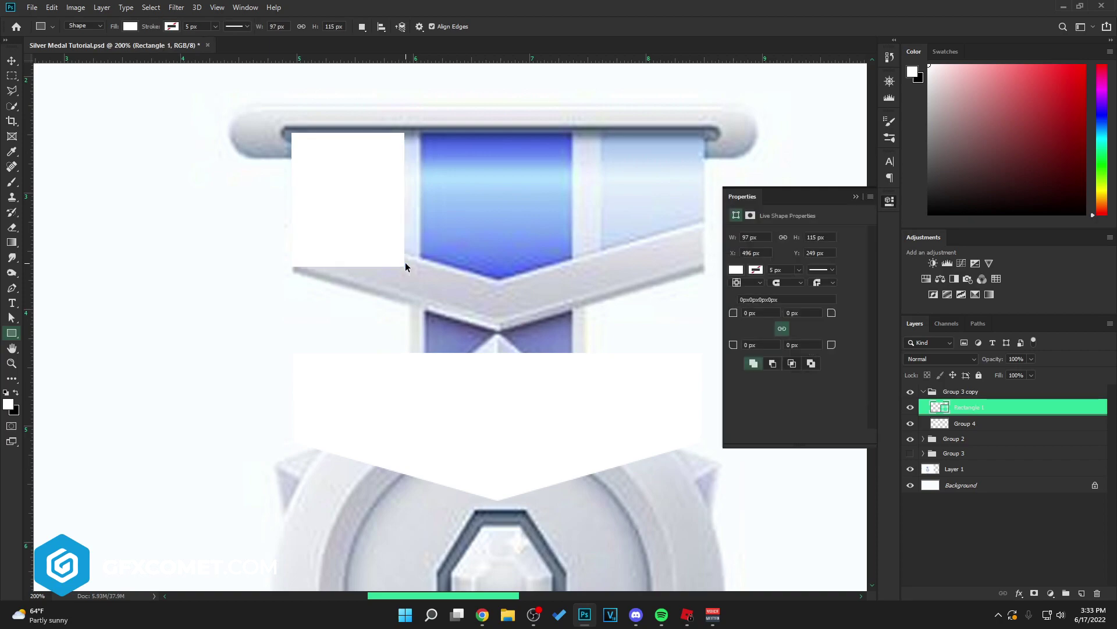
click(856, 196)
- Move the rectangle onto the left end of the merged ribbon, recolour it with the reference's light blue and clip it to the ribbon
key(v)
double_click(939, 408)
drag(397, 224, 455, 434)
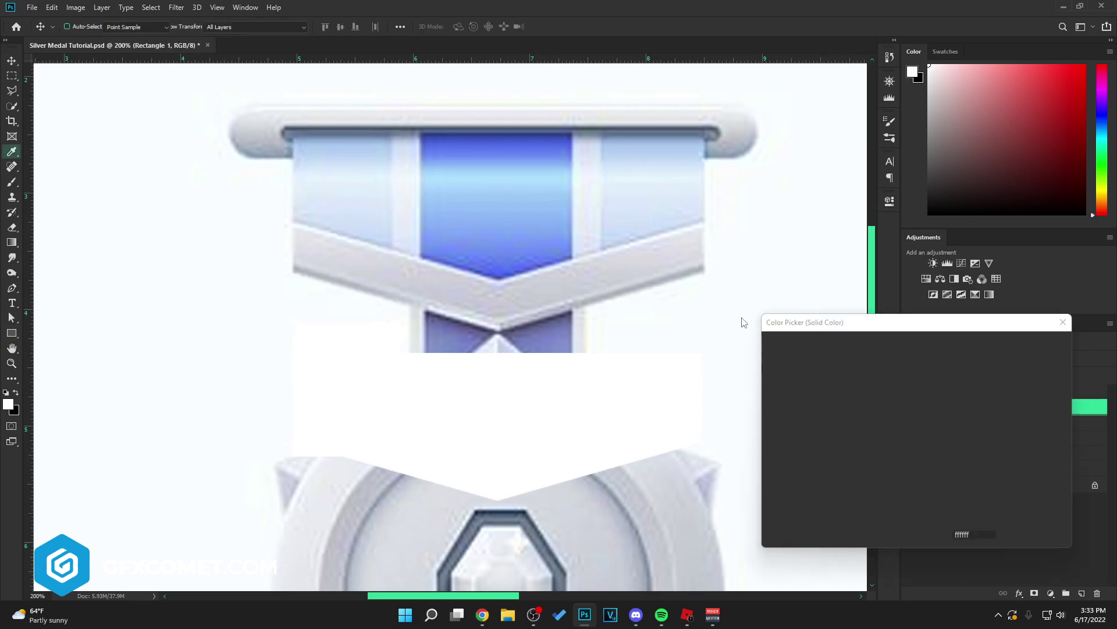
click(350, 144)
click(1032, 344)
alt+click(993, 415)
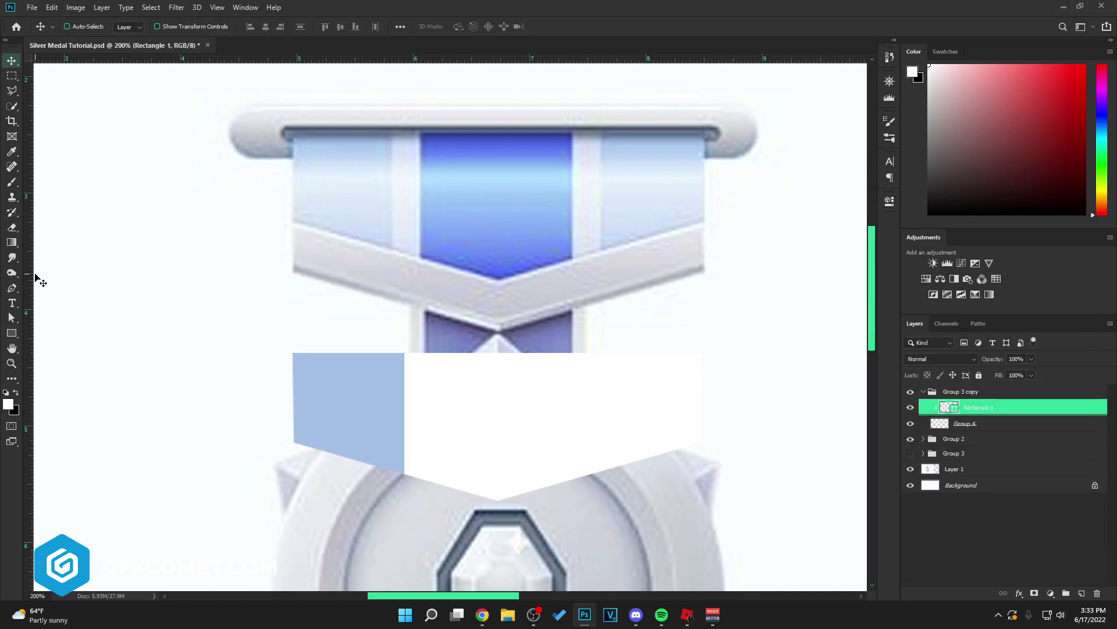
- Copy the light-blue stripe to the ribbon's right end, and make another copy beneath it filled with the reference's blue (4d68e0)
key(ctrl+;)
drag(378, 334, 673, 421)
drag(1009, 413, 1004, 431)
double_click(944, 440)
click(541, 140)
click(1031, 344)
- Place the blue stripe in the ribbon's centre and stretch it downward so it covers the pointed tip
drag(679, 414, 594, 420)
key(ctrl+t)
drag(499, 488, 501, 521)
key(Return)
- Duplicate the blue centre stripe above the other stripes and recolour the copy with the reference's light grey
drag(983, 443, 992, 413)
double_click(938, 407)
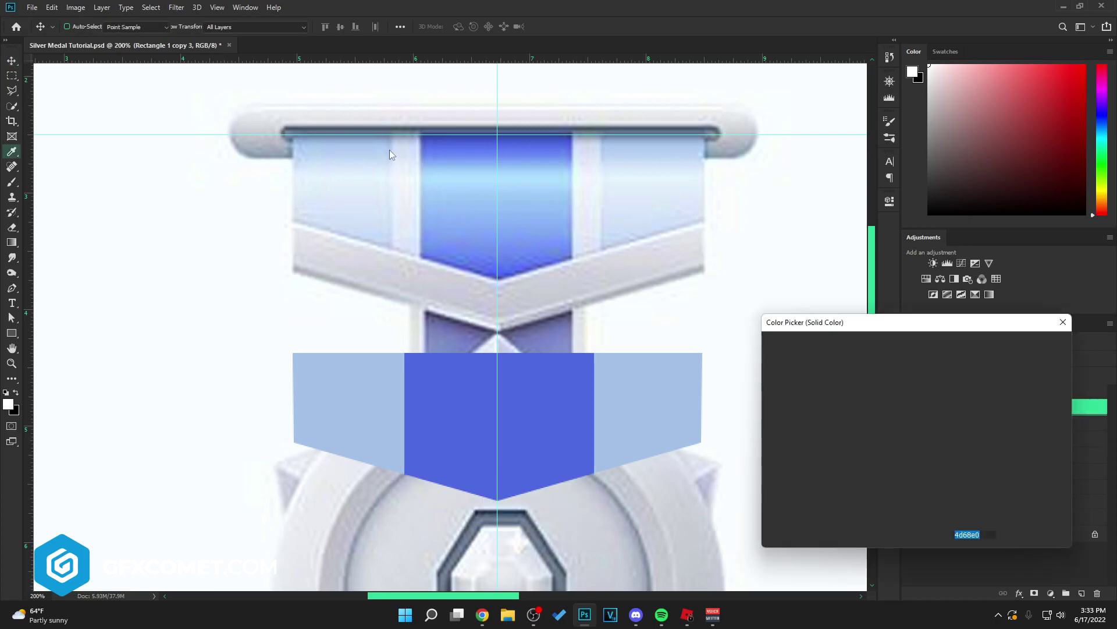
click(574, 181)
click(1019, 343)
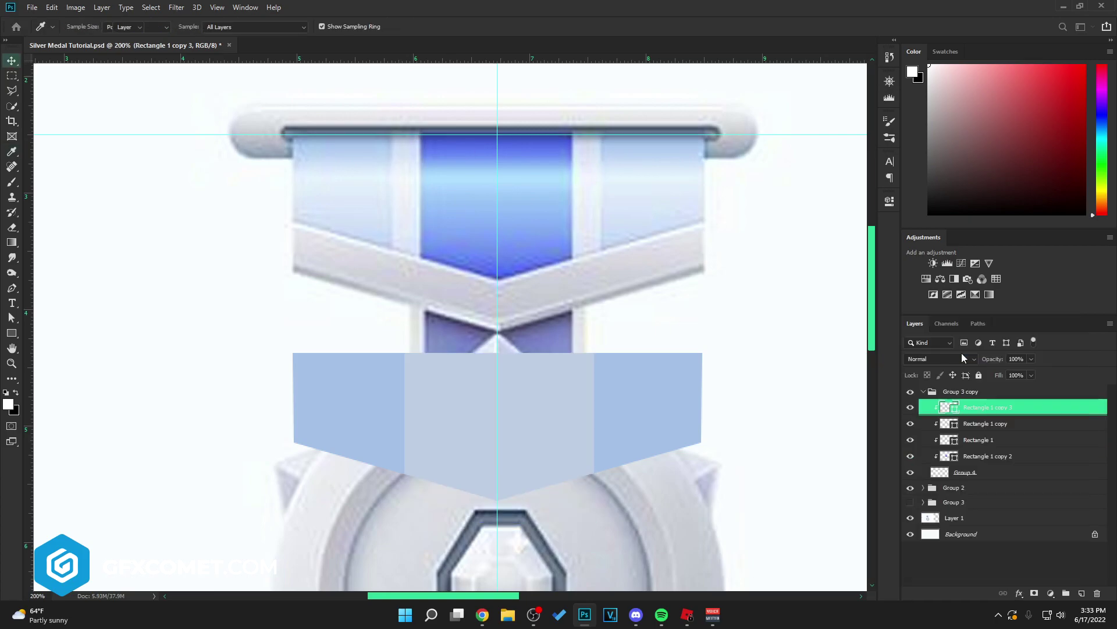
- Narrow the light-grey stripe to a thin strip and place one on each side of the blue centre stripe
key(ctrl+t)
mouse_move(594, 429)
mouse_down()
mouse_move(416, 430)
mouse_move(594, 420)
mouse_move(608, 428)
mouse_move(600, 435)
mouse_up()
key(Return)
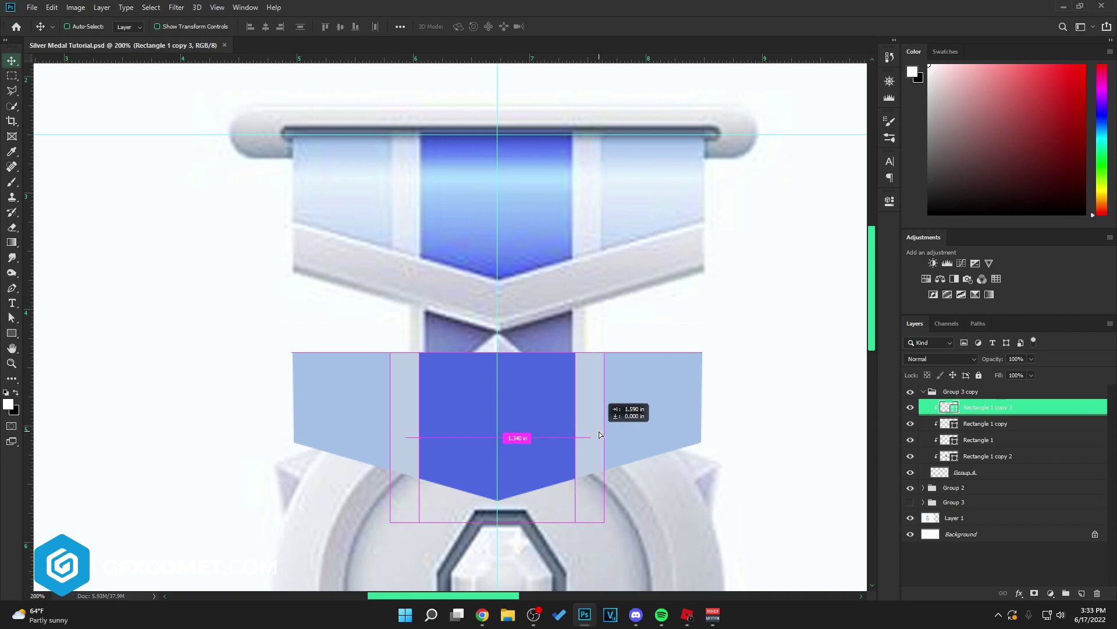
- Add a new clipped layer above the stripes and paint soft black shading along the ribbon's lower pointed edge
key(ctrl+shift+alt+n)
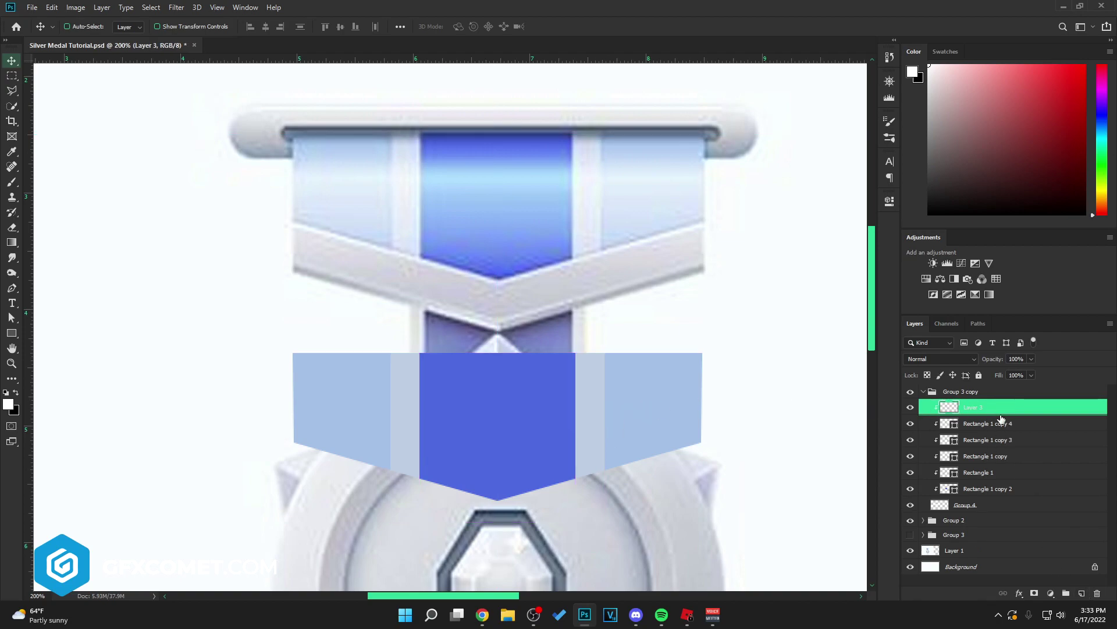
key(b)
key(x)
scroll(349, 367, down, 2)
mouse_move(287, 407)
mouse_down()
mouse_move(349, 446)
mouse_move(320, 432)
mouse_move(503, 483)
mouse_up()
drag(354, 443, 540, 481)
mouse_move(422, 456)
mouse_down()
mouse_move(438, 473)
mouse_move(703, 443)
mouse_up()
key(])
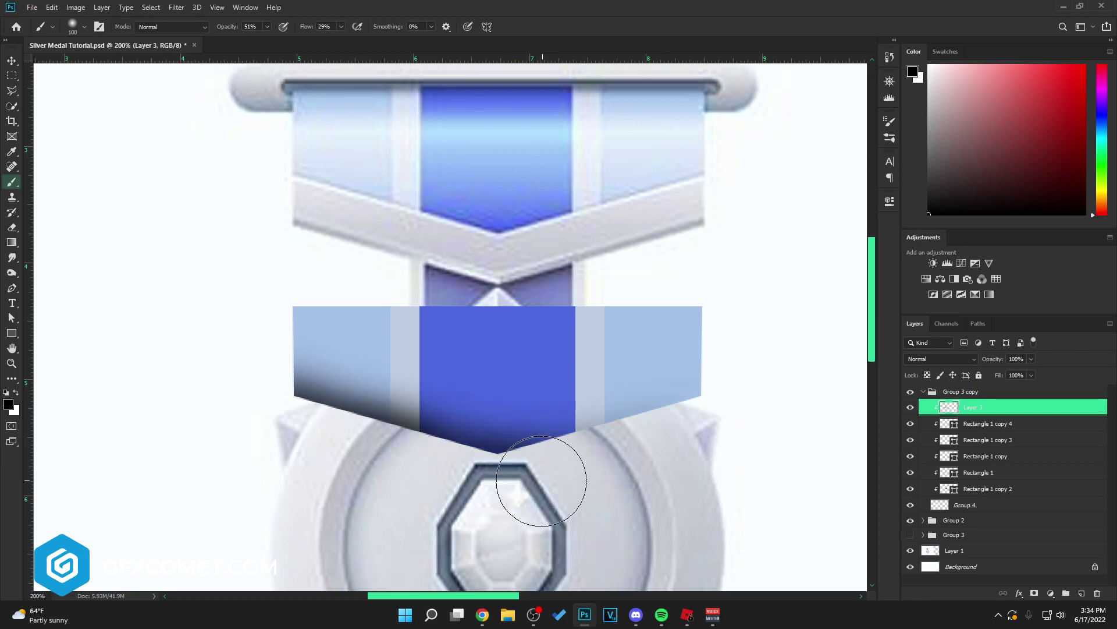
mouse_move(541, 481)
mouse_down()
mouse_move(604, 471)
mouse_move(469, 488)
mouse_move(653, 465)
mouse_move(645, 455)
mouse_move(668, 469)
mouse_up()
key(bracketright)
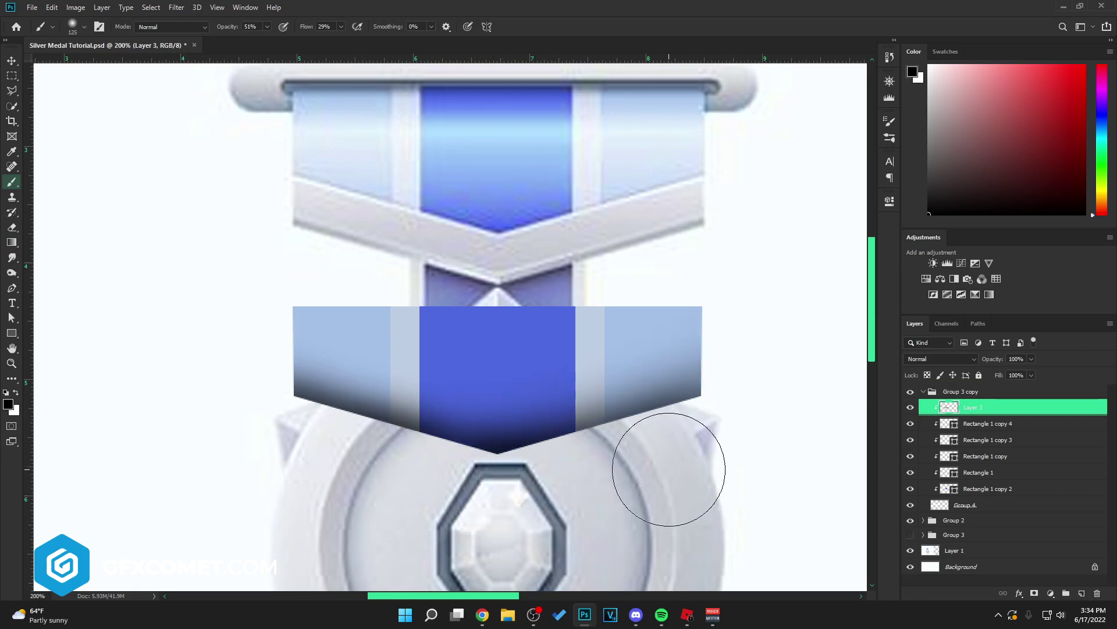
- Paint soft black shading along the ribbon's upper edge with a 90 px brush
scroll(792, 391, up, 2)
key(bracketleft)
key(bracketleft)
mouse_move(323, 326)
mouse_down()
mouse_move(467, 315)
mouse_move(532, 326)
mouse_up()
drag(227, 315, 723, 289)
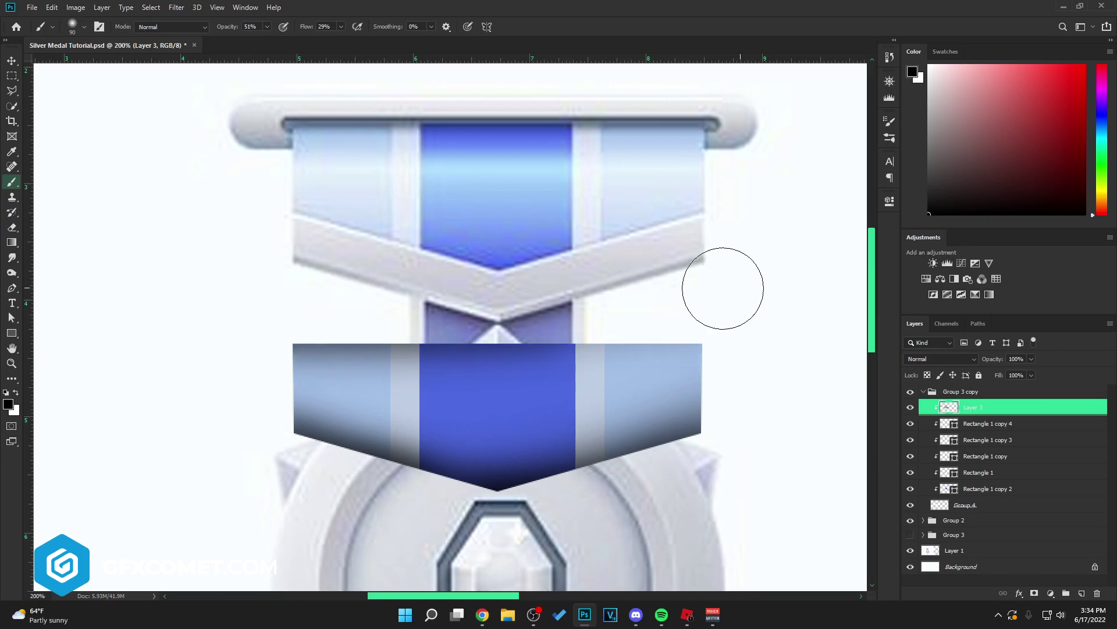
- Paint soft white highlight bands across the middle of the ribbon, lowering the brush opacity to 39%
key(x)
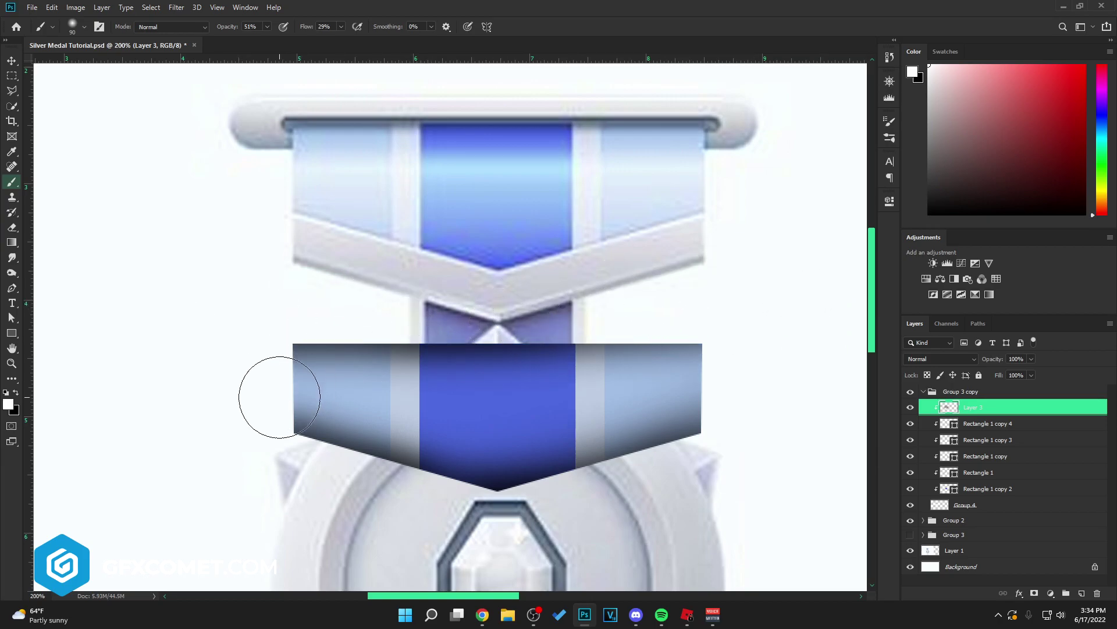
key(bracketleft)
key(bracketleft)
shift+click(737, 386)
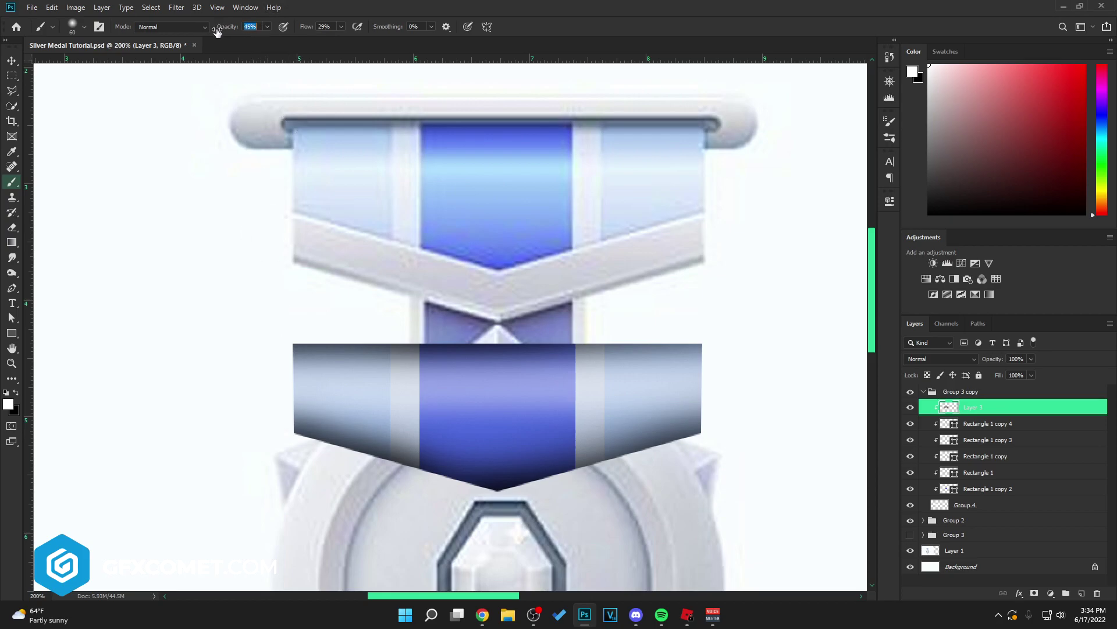
click(84, 27)
click(85, 27)
drag(262, 399, 777, 386)
key(bracketright)
key(bracketright)
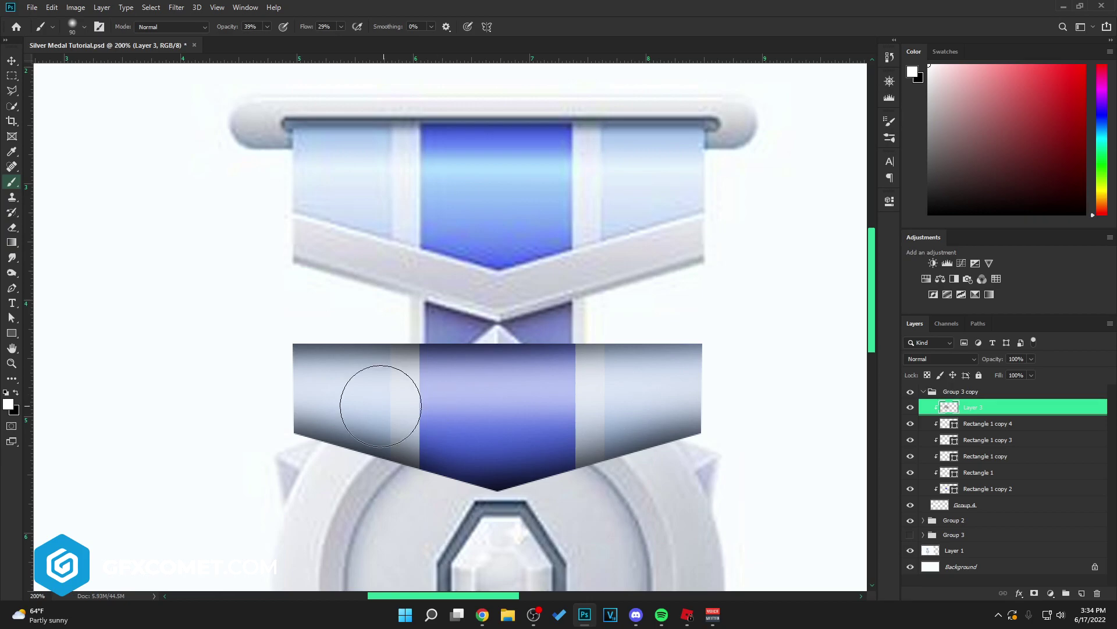
drag(381, 406, 776, 400)
- Set the painted shading layer to Overlay blend mode at 44% opacity
key(v)
click(955, 359)
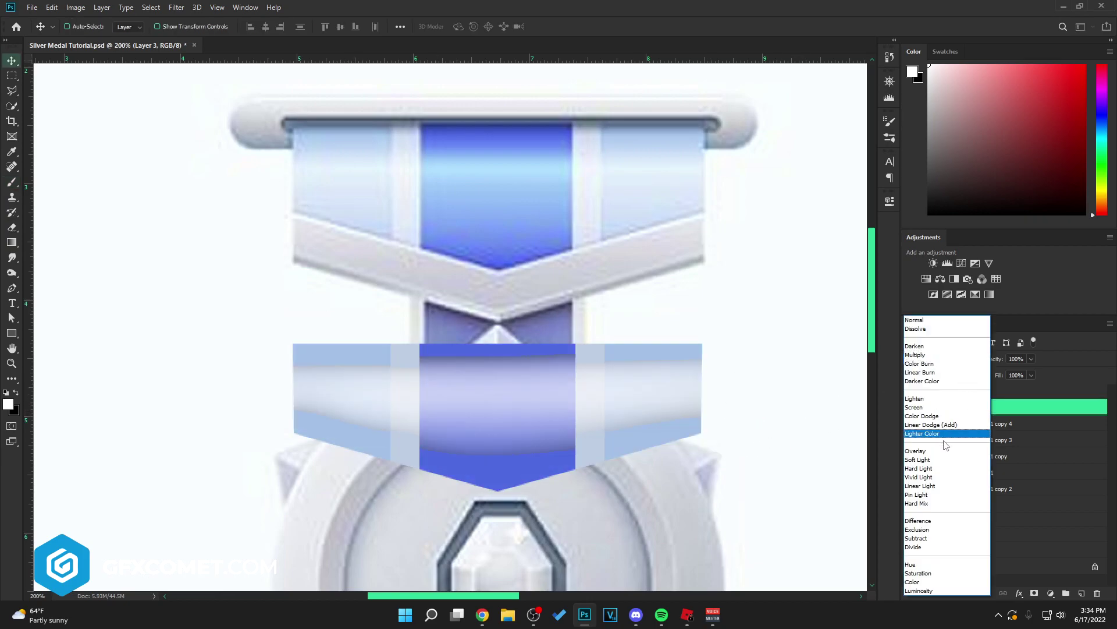
click(946, 451)
drag(995, 362, 845, 361)
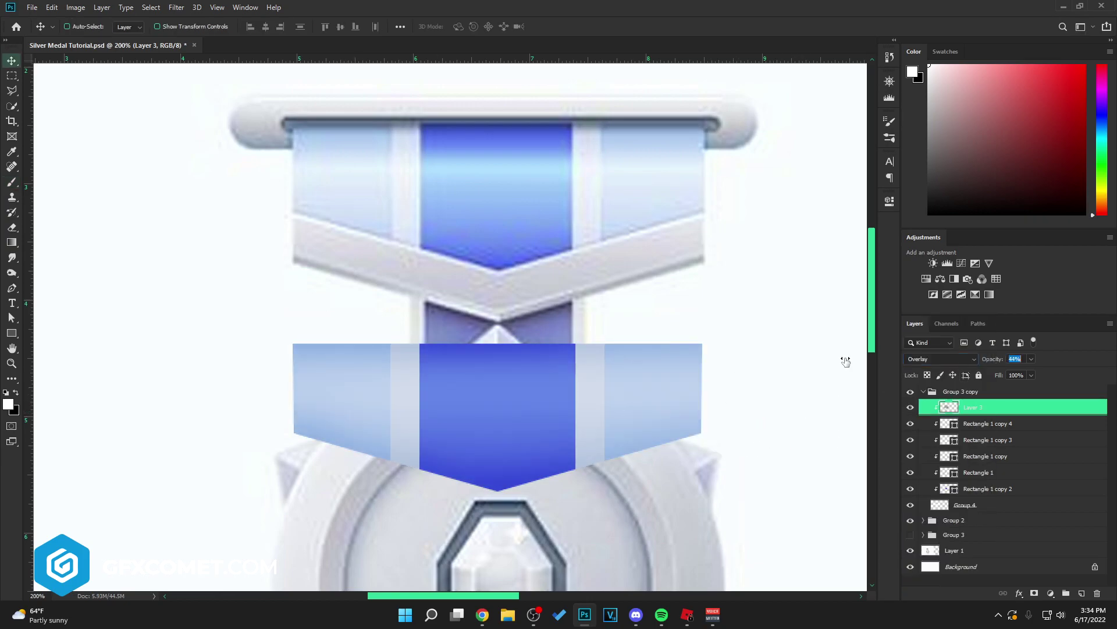
- On another new layer, paint a soft black band along the ribbon's upper edge and a thin white highlight just beneath it
click(1082, 593)
key(b)
key(x)
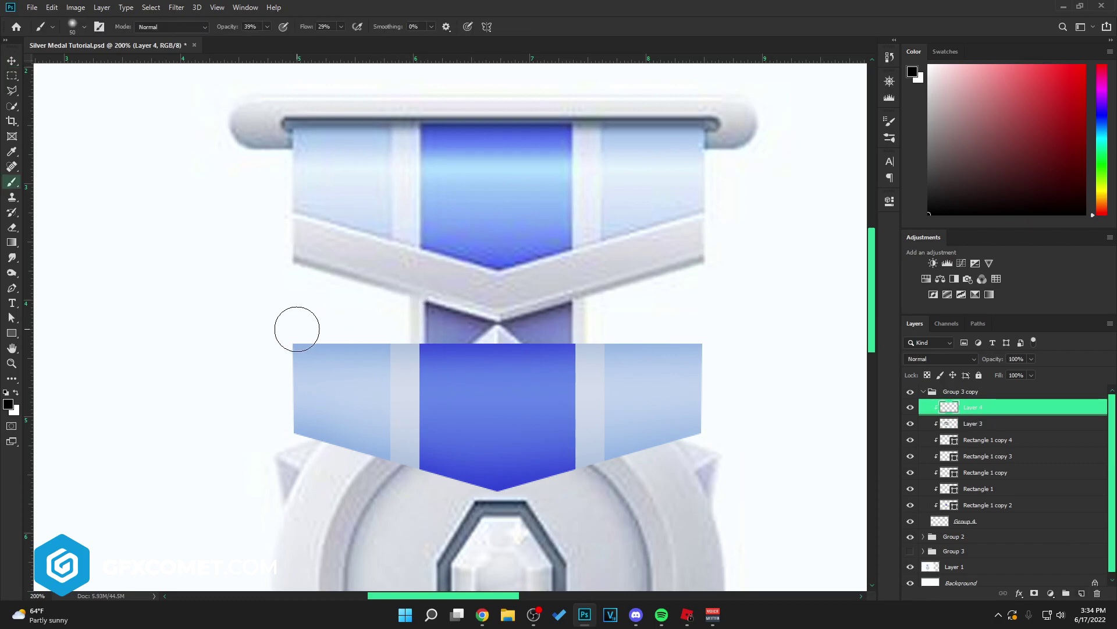
drag(248, 336, 760, 327)
key(x)
drag(279, 386, 745, 382)
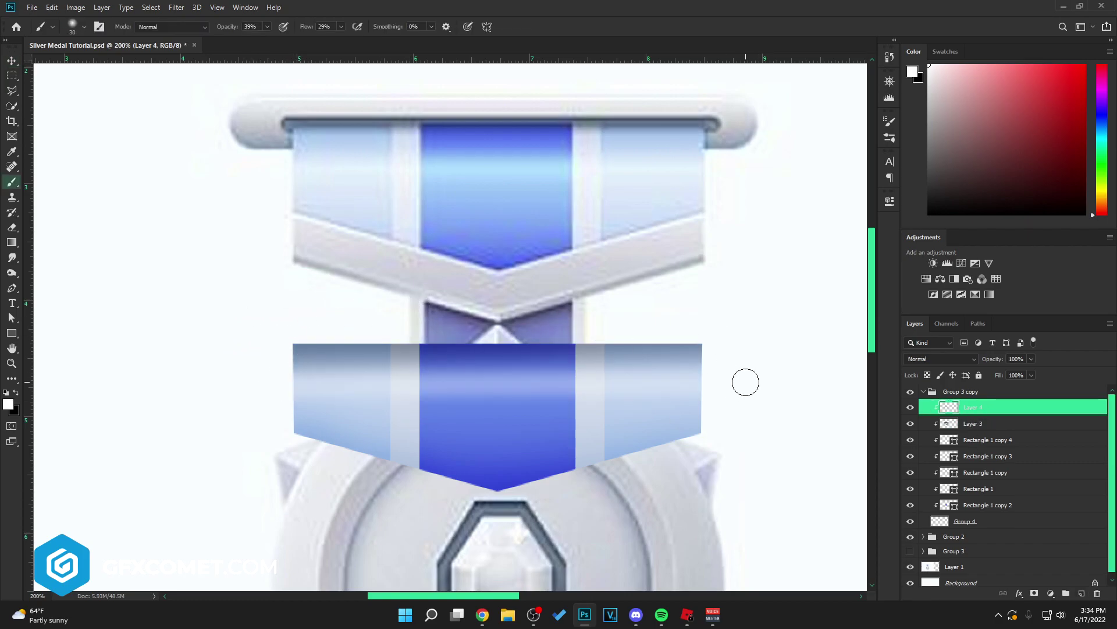
- Set the new shading layer to Overlay, then duplicate it as a clipped layer with 13% opacity
key(v)
click(963, 358)
click(931, 451)
key(ctrl+j)
key(ctrl+alt+g)
drag(999, 361, 764, 371)
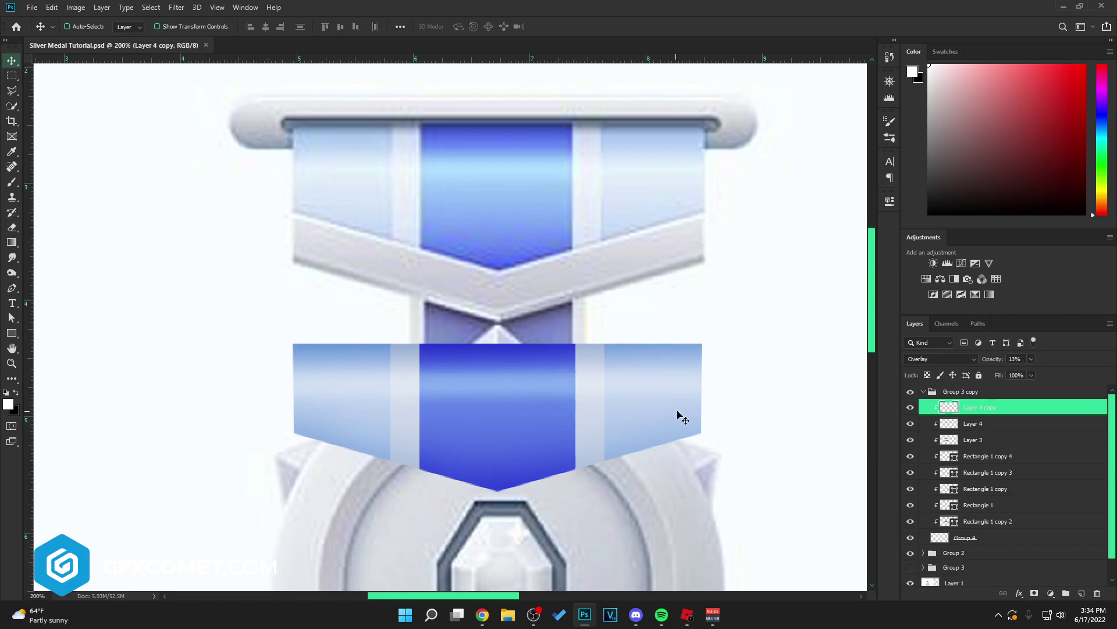
- Add a black drop shadow to the right grey strip with 10% opacity, 64% spread and 2 px size
click(984, 456)
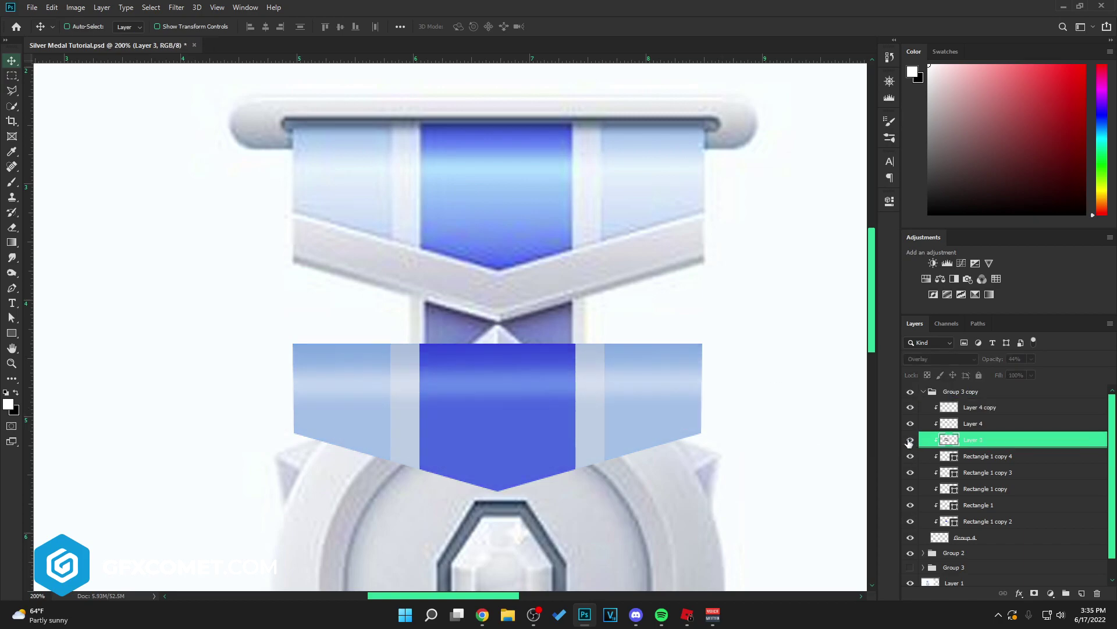
double_click(1034, 460)
click(688, 491)
click(933, 304)
click(769, 497)
click(1029, 344)
drag(862, 368, 858, 380)
drag(912, 319, 863, 320)
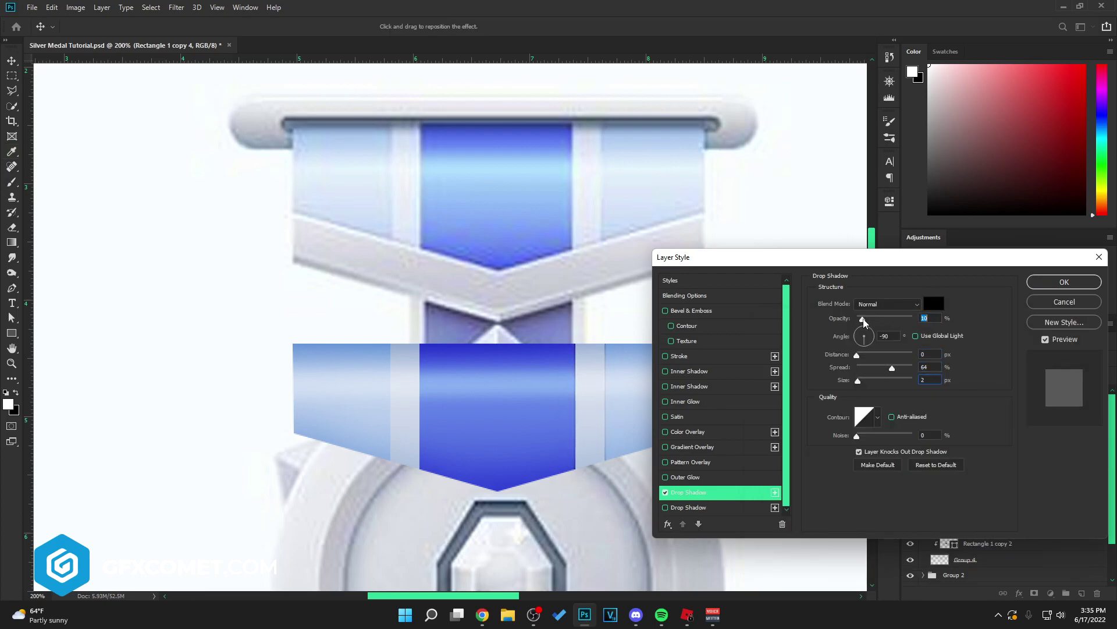
- Add a white Overlay inner shadow with 100% choke to the right grey strip, and copy its effects to the left grey strip
click(689, 370)
click(934, 304)
click(770, 351)
click(1030, 345)
drag(857, 380, 864, 382)
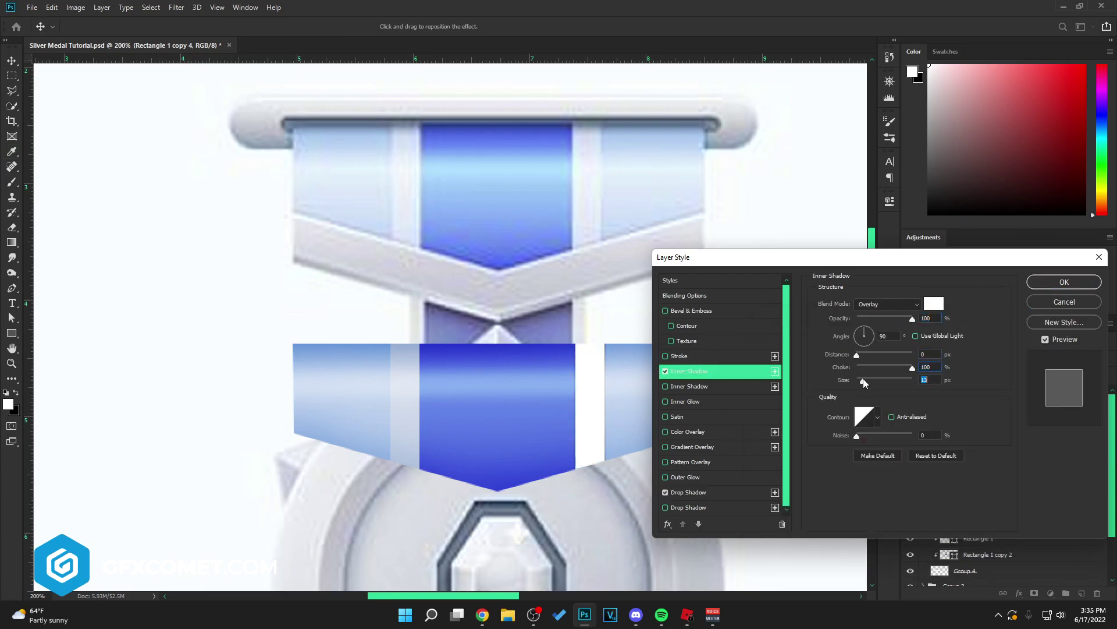
click(1051, 283)
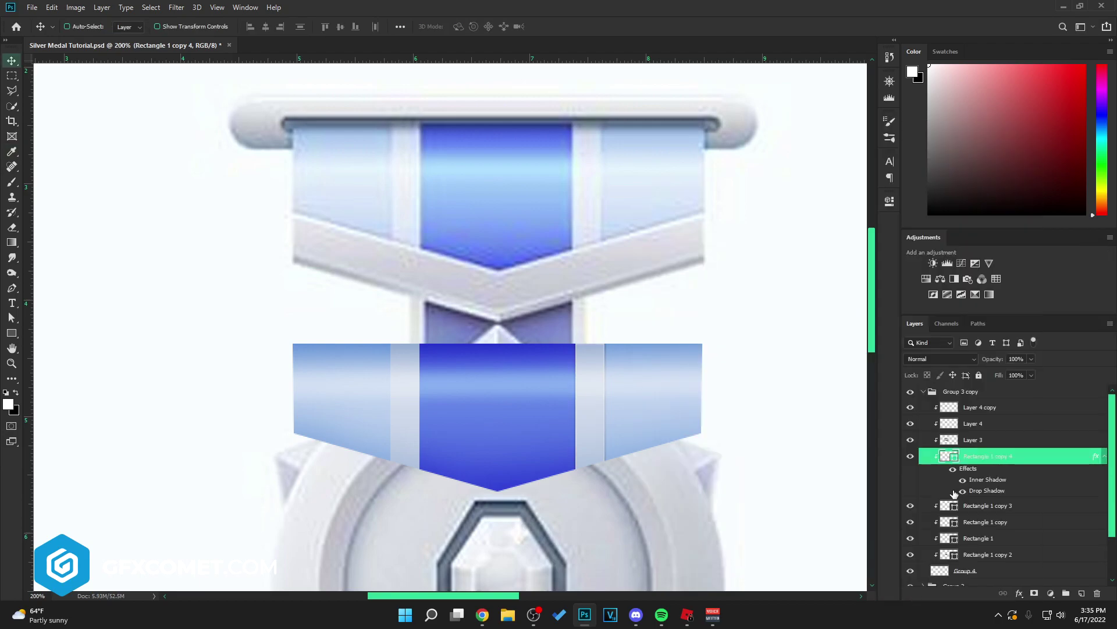
drag(955, 493, 984, 505)
click(1104, 456)
- Add a new clipped layer on top of the ribbon stack and paint a soft white band across the middle with a 100 px brush
click(1013, 407)
key(ctrl+shift+alt+n)
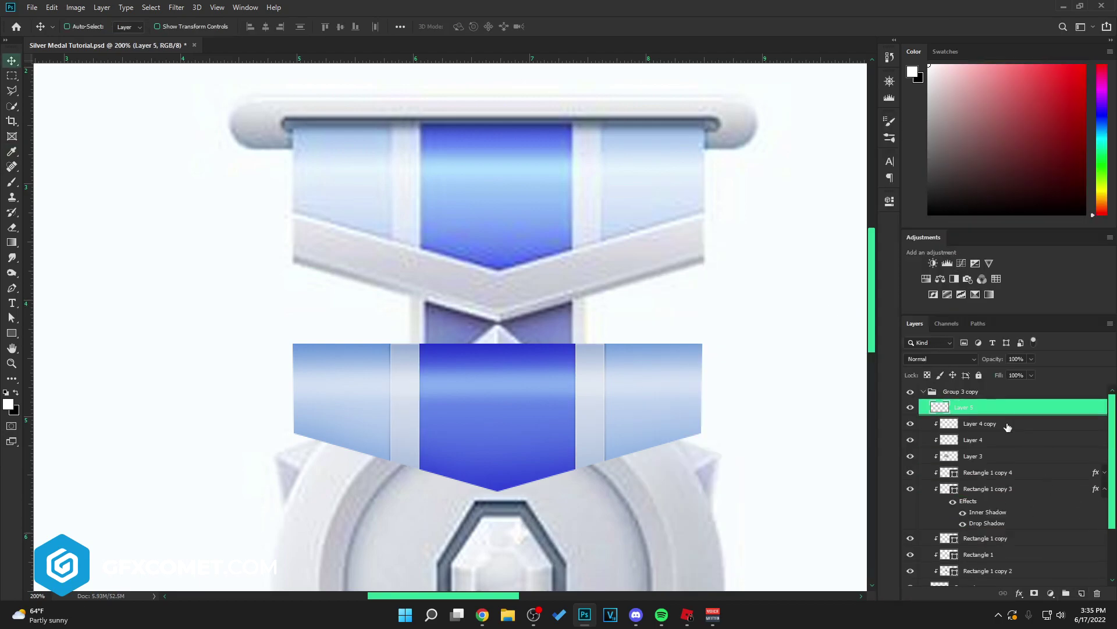
alt+click(994, 415)
key(b)
key(bracketright)
key(bracketright)
key(bracketright)
key(bracketright)
key(bracketright)
key(bracketright)
key(bracketright)
drag(282, 399, 743, 401)
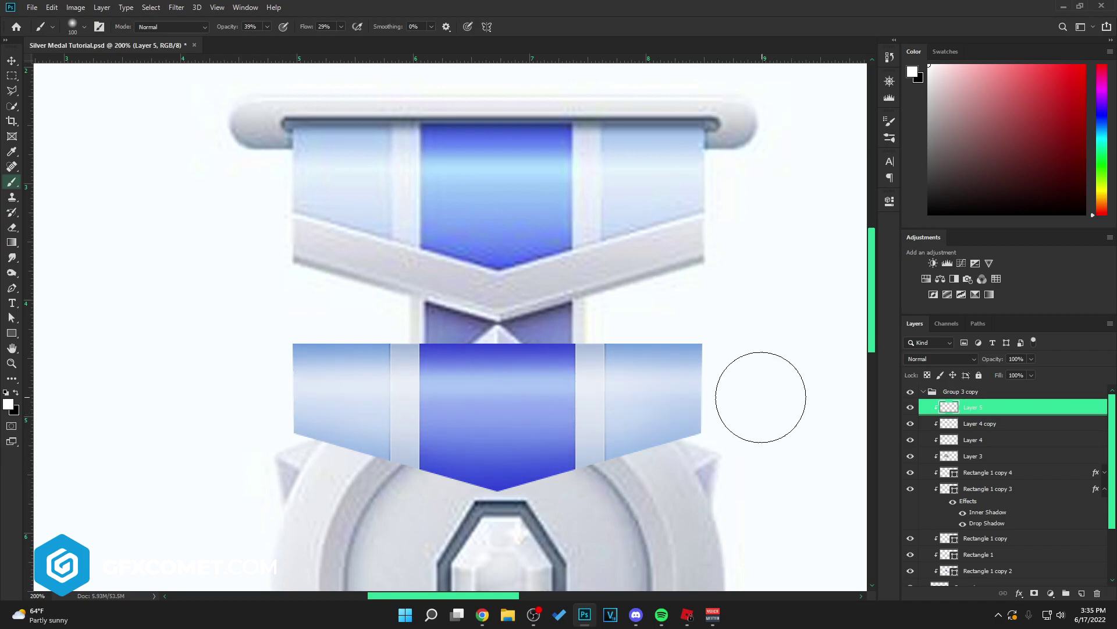
- Set the white band layer to Overlay blend mode at 48% opacity
key(v)
click(940, 358)
click(931, 446)
key(4)
key(8)
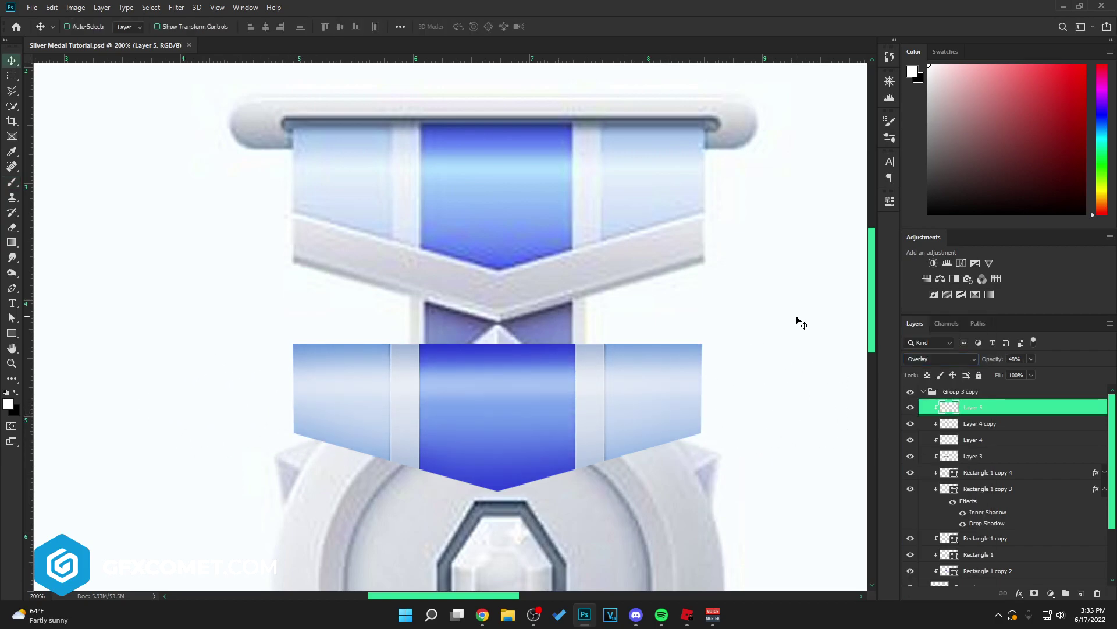
- Enable an inner shadow on the merged ribbon base layer and change its colour to black
scroll(975, 506, down, 4)
click(911, 511)
click(910, 511)
double_click(990, 529)
click(689, 371)
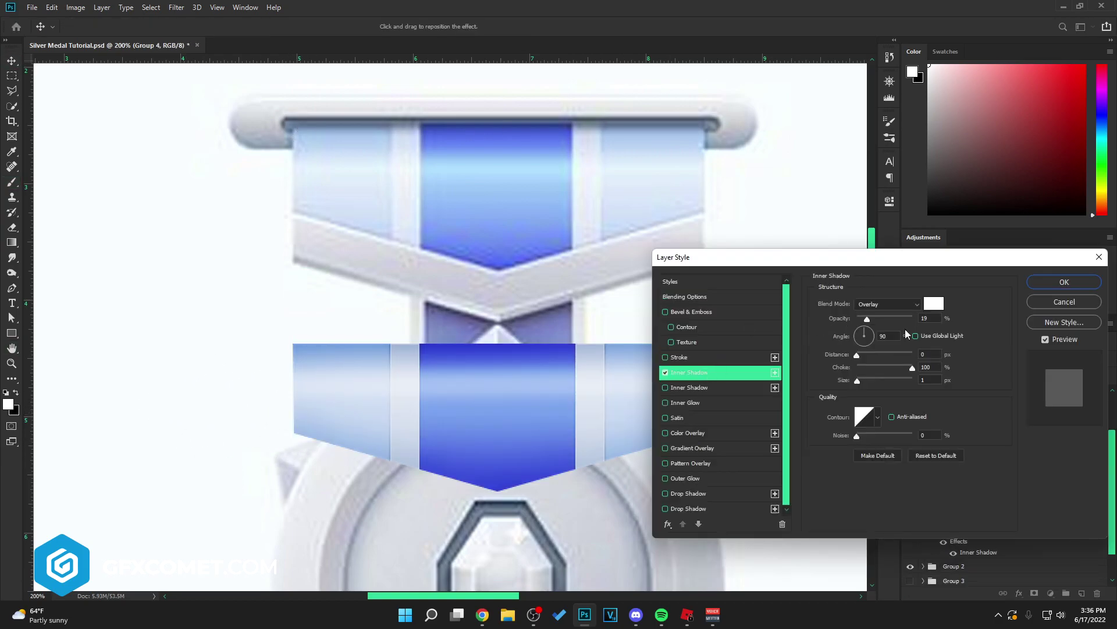
click(934, 303)
click(769, 496)
click(1034, 346)
- Set the ribbon base's inner shadow to Normal mode, 16% opacity, 90° angle, 3 px distance, 0% choke and 3 px size
click(864, 329)
drag(857, 355, 858, 355)
drag(867, 319, 916, 323)
mouse_move(857, 354)
mouse_down()
mouse_move(859, 381)
mouse_move(859, 354)
mouse_up()
click(856, 367)
click(899, 305)
click(871, 314)
drag(912, 318, 867, 324)
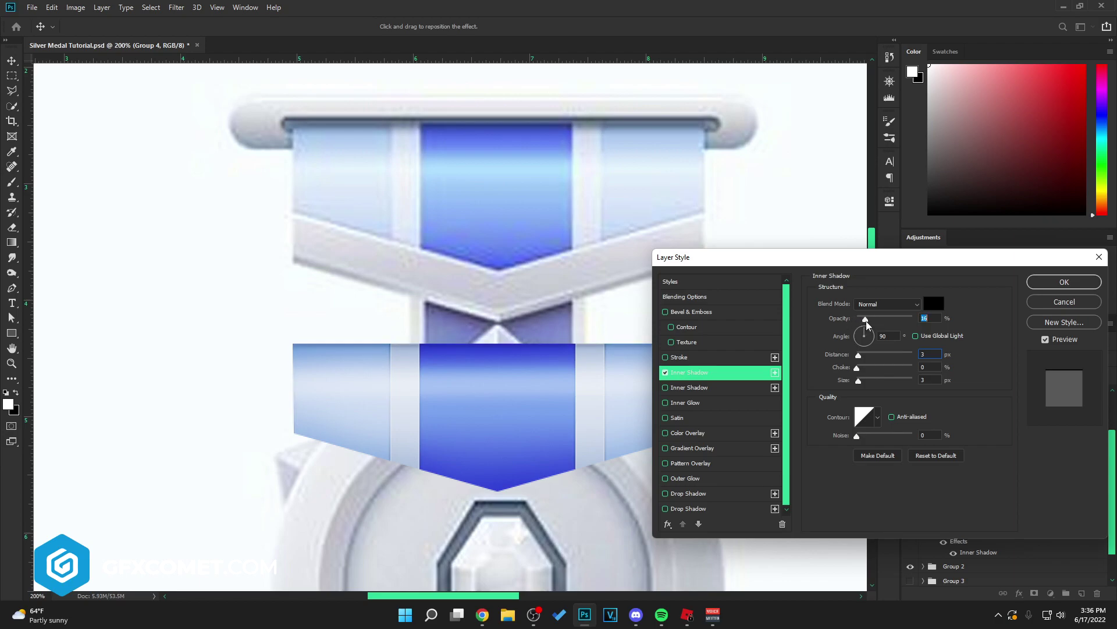
click(1049, 288)
- Add a Bevel & Emboss effect to the ribbon base and set its light to a 120° angle and 5° altitude
key(ctrl+minus)
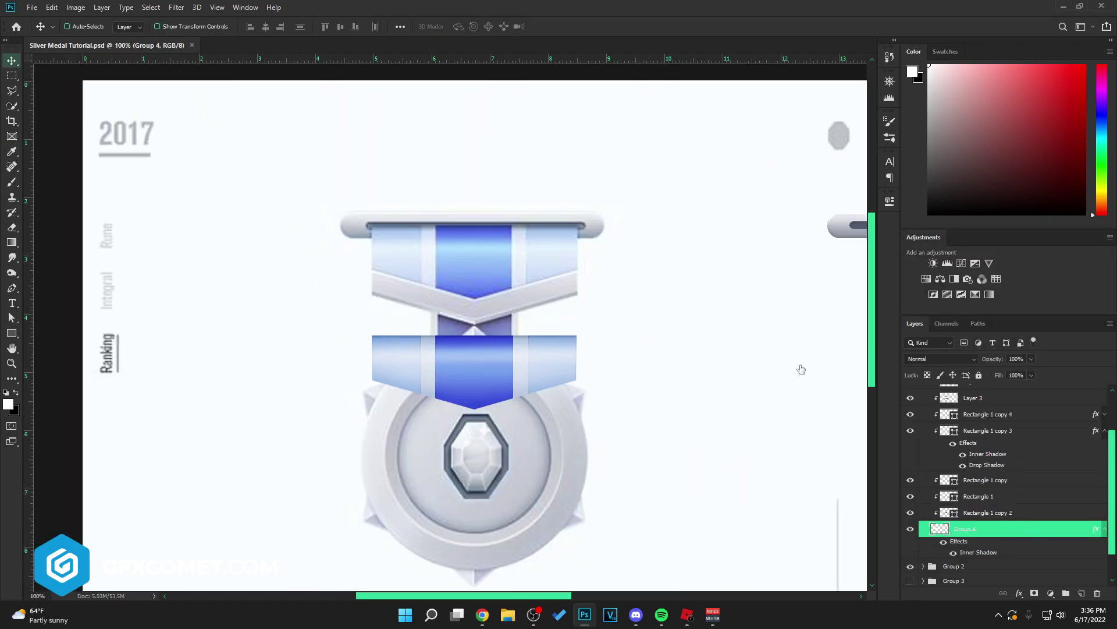
click(716, 312)
mouse_move(864, 352)
mouse_down()
mouse_move(903, 353)
mouse_move(874, 353)
mouse_up()
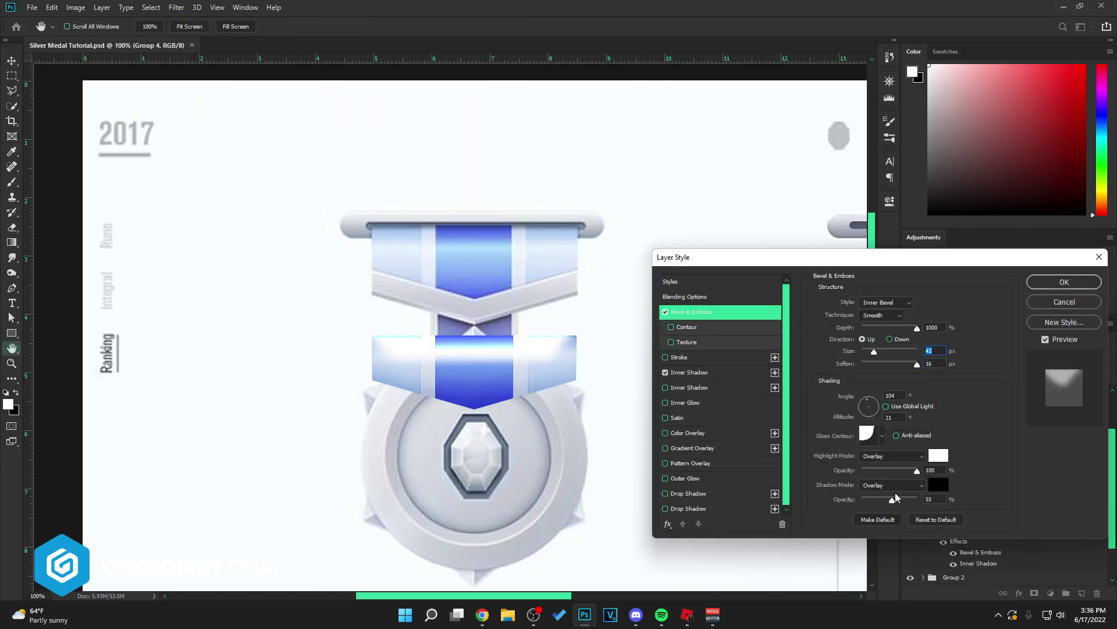
drag(893, 499, 888, 470)
click(882, 436)
click(814, 464)
drag(868, 399, 864, 398)
- Give the bevel an S-shaped gloss contour, 51 px size, 25% highlight opacity and 10% shadow opacity
click(883, 435)
click(890, 487)
click(893, 463)
click(913, 464)
mouse_move(874, 352)
mouse_down()
mouse_move(855, 355)
mouse_move(876, 355)
mouse_up()
mouse_move(888, 470)
mouse_down()
mouse_move(875, 470)
mouse_move(868, 500)
mouse_up()
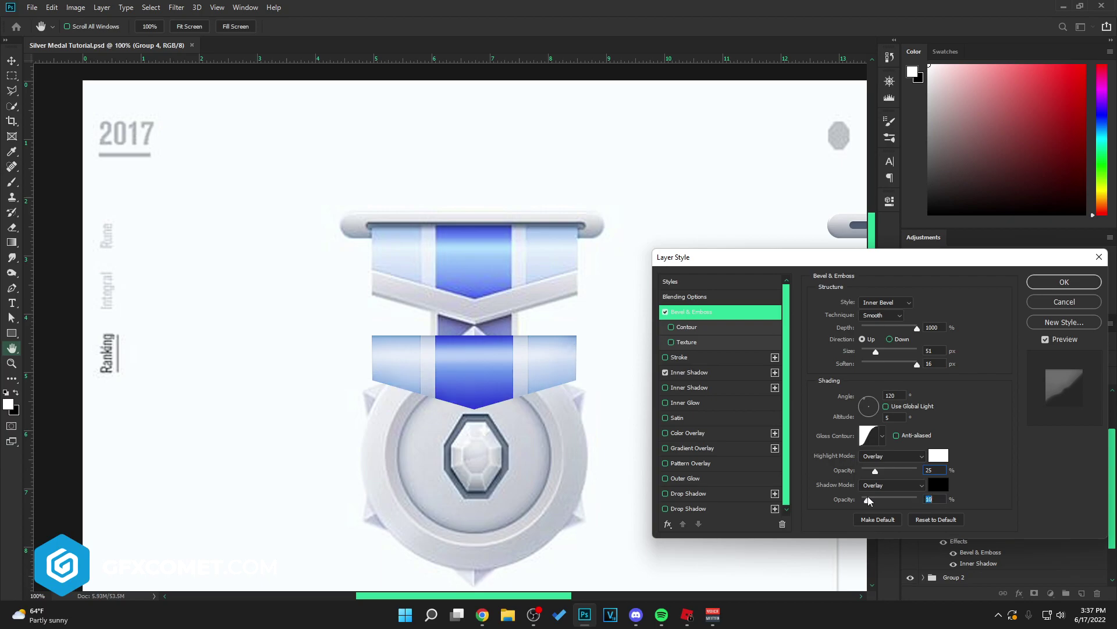
click(1060, 284)
- Collapse the ribbon group copy and move it to the blank side of the artboard, centred directly beneath the recreated slotted bar
scroll(944, 436, up, 2)
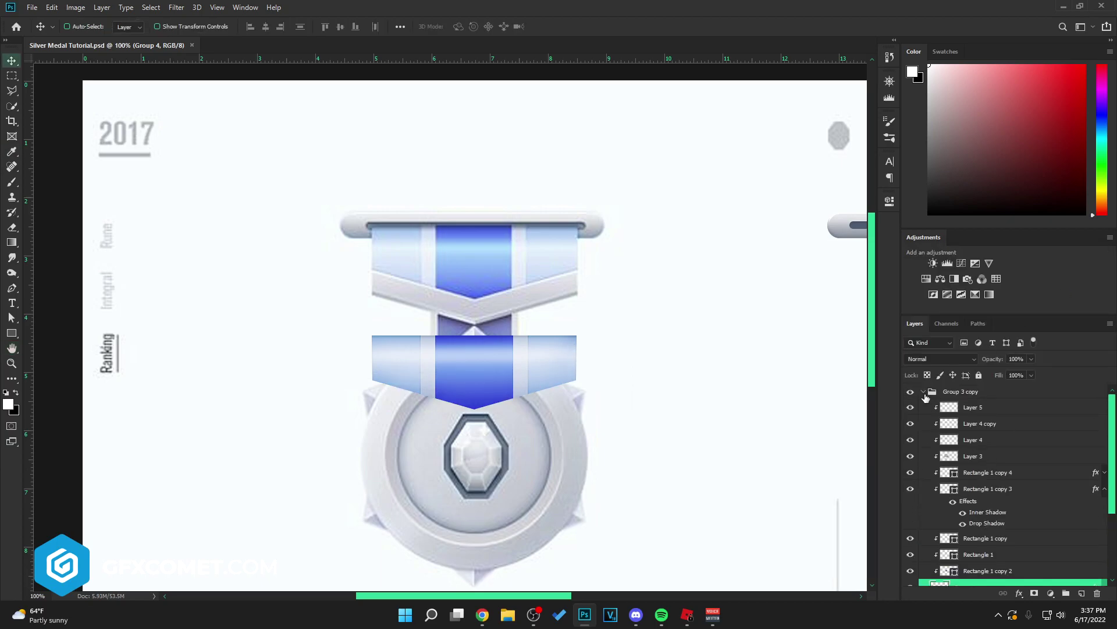
click(924, 394)
click(911, 393)
click(911, 392)
key(ctrl+minus)
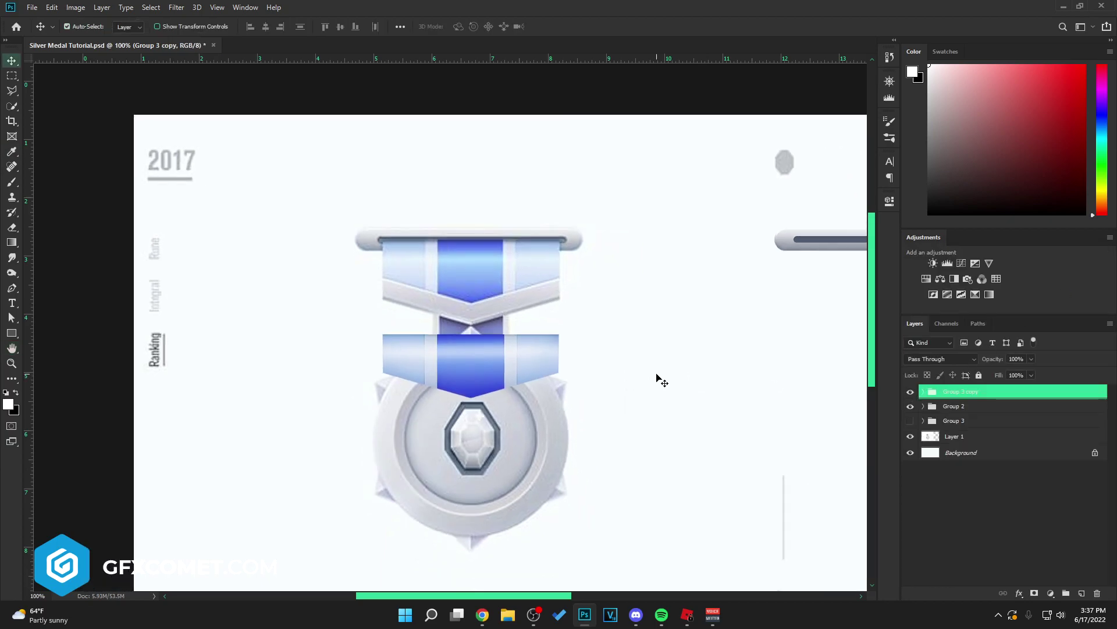
drag(409, 312, 741, 239)
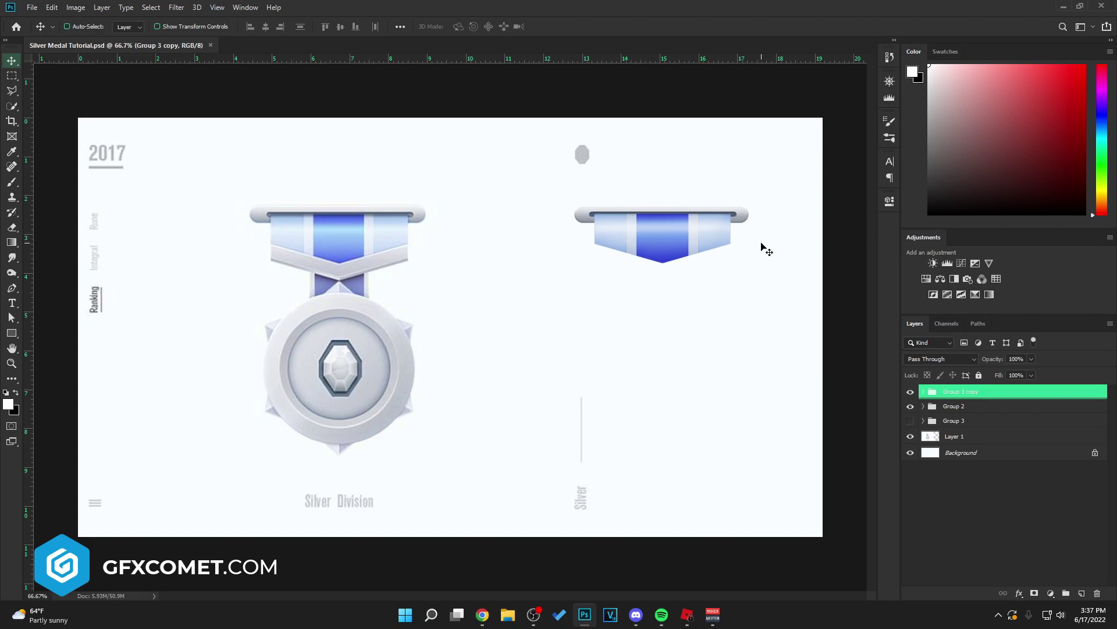
- Draw the left half of the reference's silver chevron band with the Pen tool on a new layer, using a vertical guide at its outer edge
key(ctrl+1)
key(h)
drag(474, 244, 554, 278)
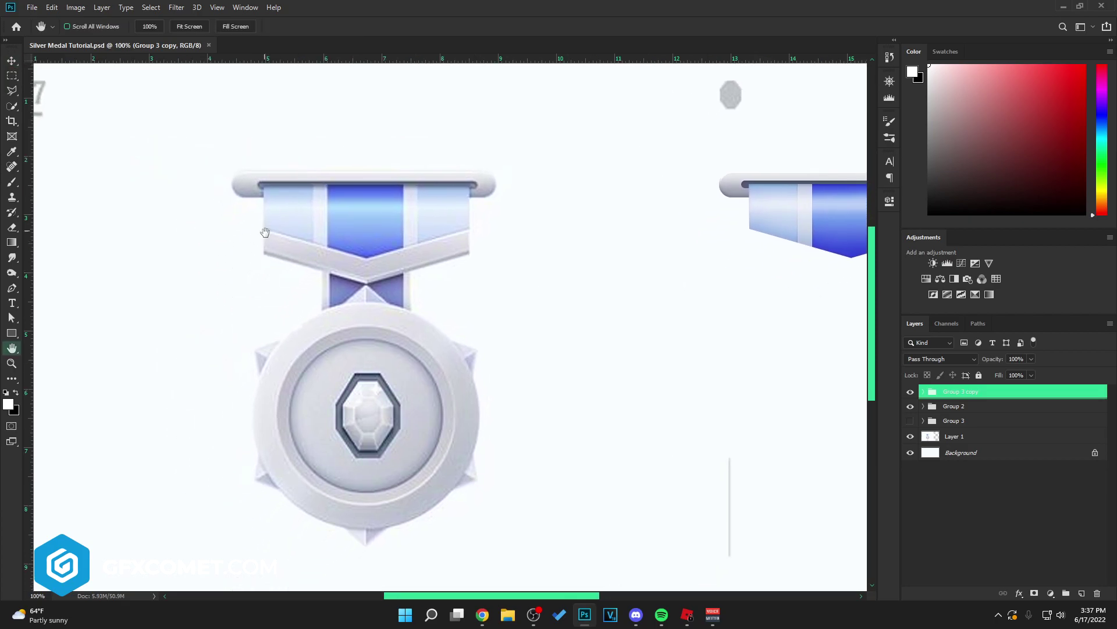
click(1083, 593)
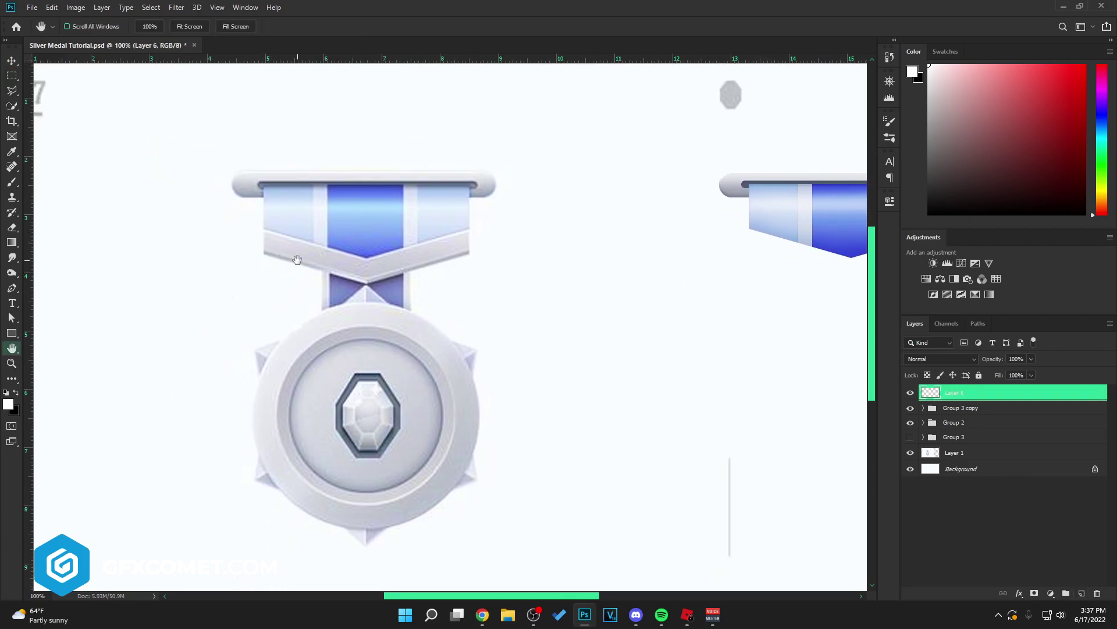
key(ctrl+plus)
drag(192, 216, 387, 341)
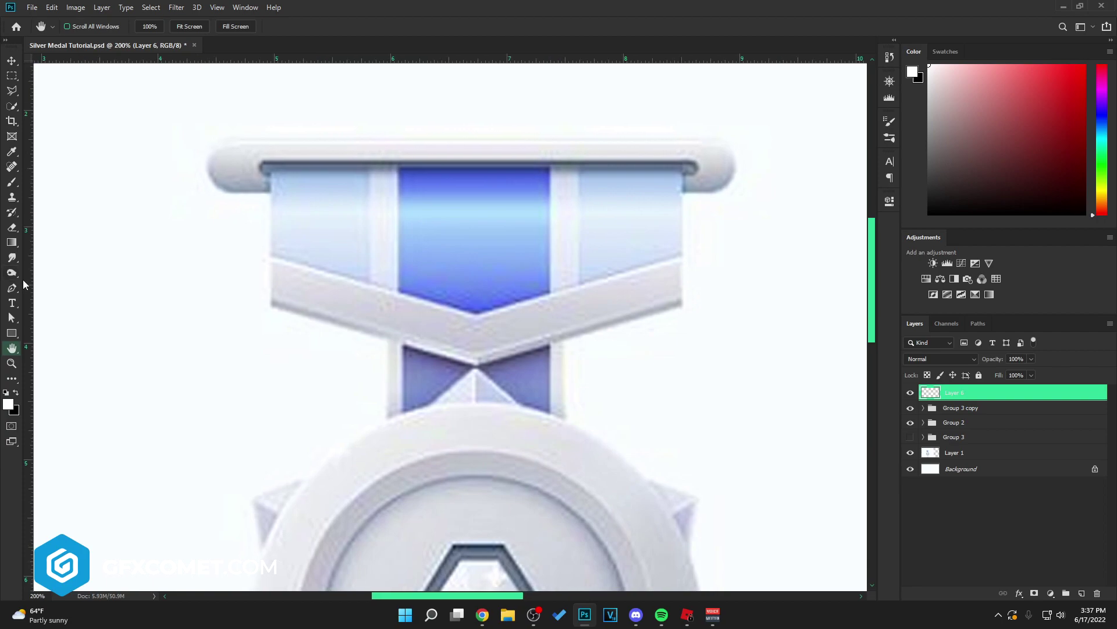
drag(27, 282, 272, 286)
key(p)
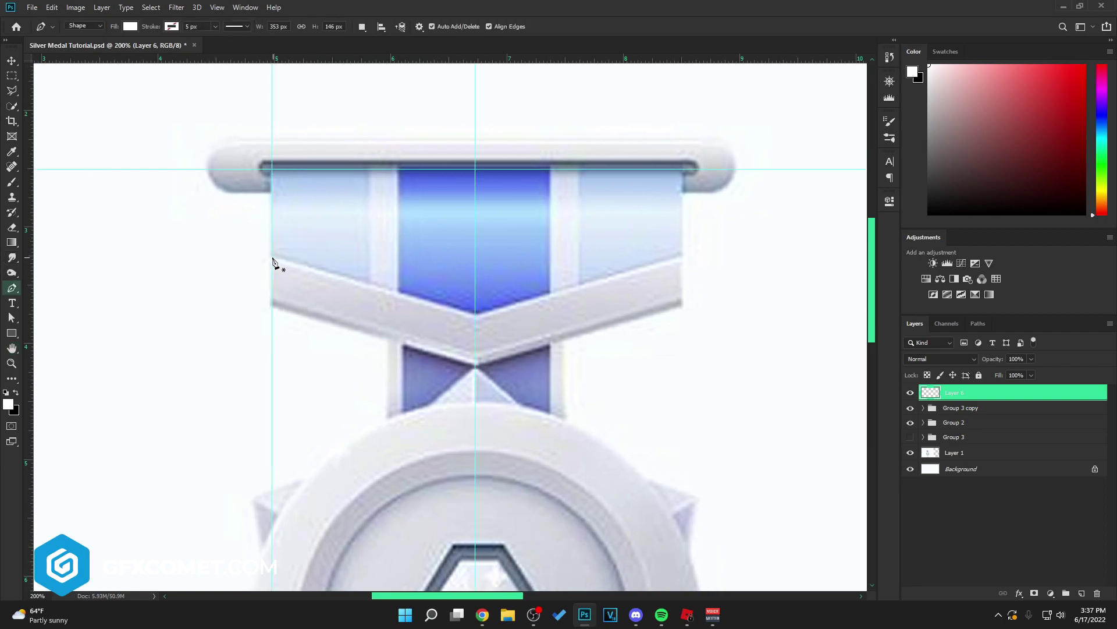
click(474, 365)
click(475, 314)
click(272, 255)
- Duplicate the half chevron, flip it horizontally onto the other side of the centre guide, and merge both halves into one shape
key(v)
key(ctrl+j)
key(ctrl+t)
right_click(420, 313)
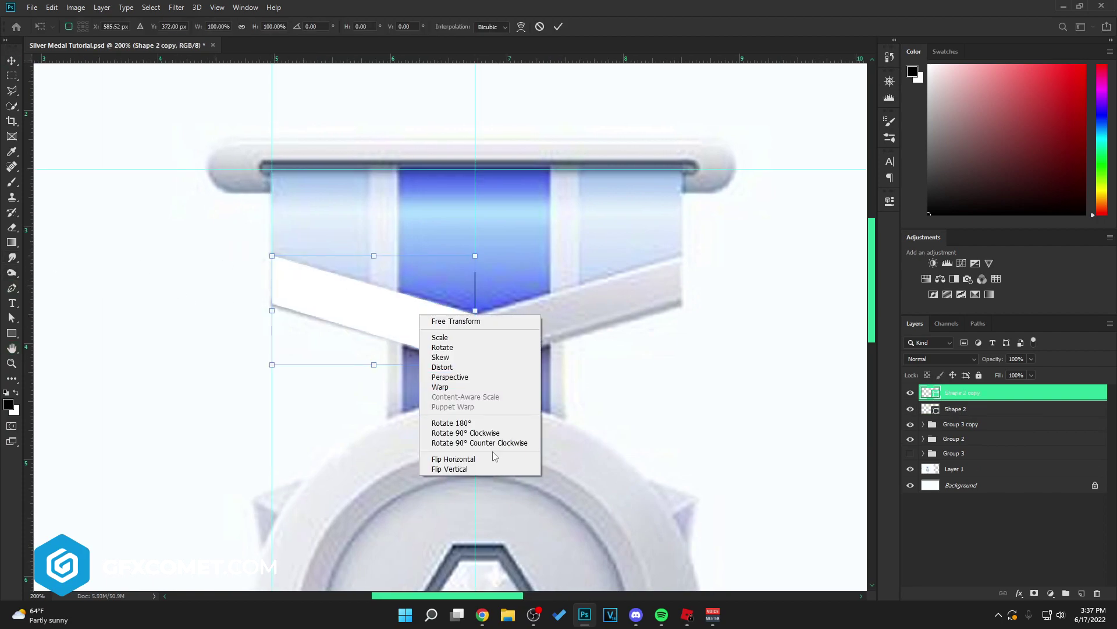
click(477, 461)
key(Return)
drag(303, 320, 508, 319)
shift+click(967, 408)
key(ctrl+e)
- Group the chevron, keep a hidden backup group beneath the other groups, and move the working copy's chevron below the reference band
key(ctrl+g)
key(ctrl+j)
key(ctrl+semicolon)
click(911, 406)
drag(950, 406, 950, 443)
click(923, 391)
drag(768, 305, 768, 414)
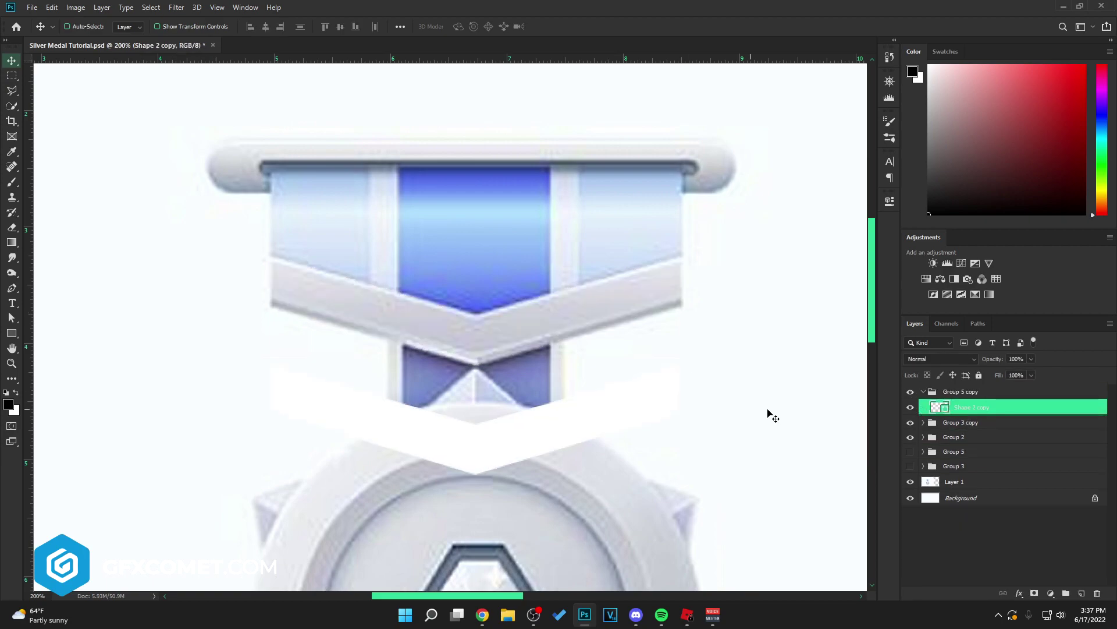
- Fill the chevron copy with a lavender grey sampled from the reference band
double_click(938, 406)
click(611, 312)
click(1032, 344)
- Add a white inner shadow in Normal mode at a 90° angle to the chevron
double_click(1021, 407)
click(689, 372)
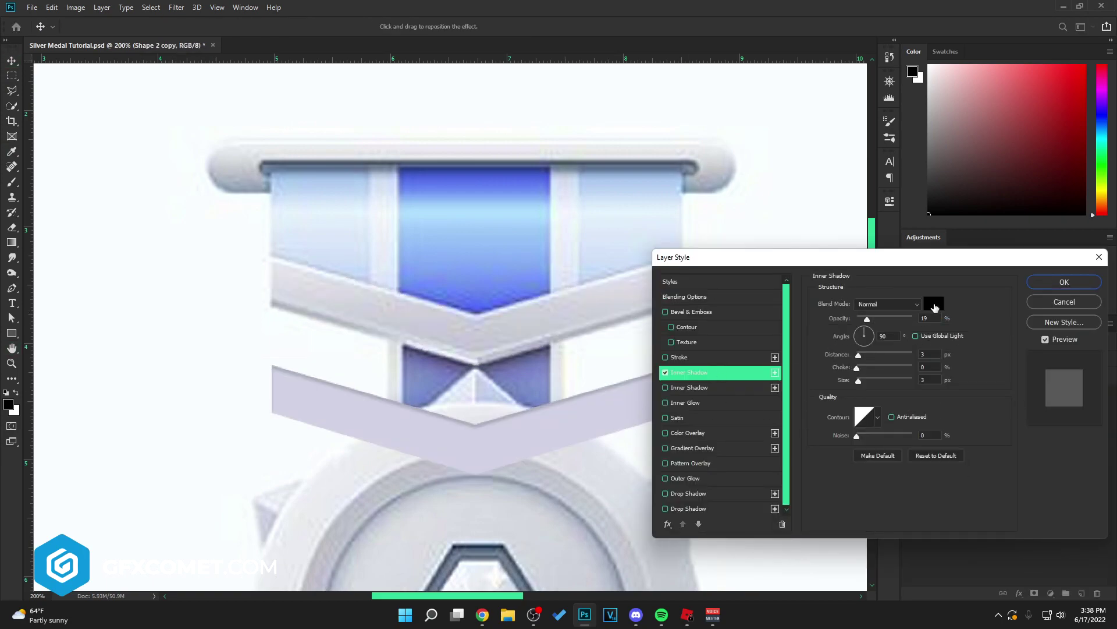
click(934, 303)
key(Return)
drag(863, 360, 865, 351)
- Add an Inner Bevel with 1000% depth, 6 px size, 166° angle, 64° altitude, 100% Overlay highlight and 47% Overlay shadow opacity
click(692, 312)
drag(865, 499, 918, 499)
drag(876, 470, 900, 470)
click(882, 436)
click(814, 463)
drag(871, 412, 866, 408)
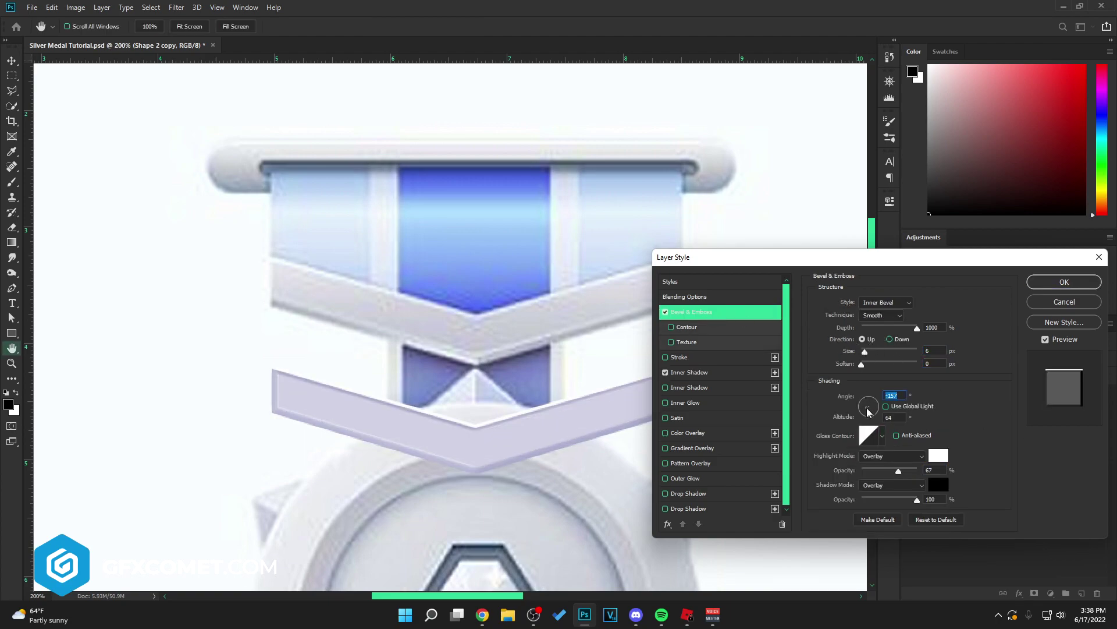
drag(899, 470, 919, 471)
drag(918, 500, 888, 499)
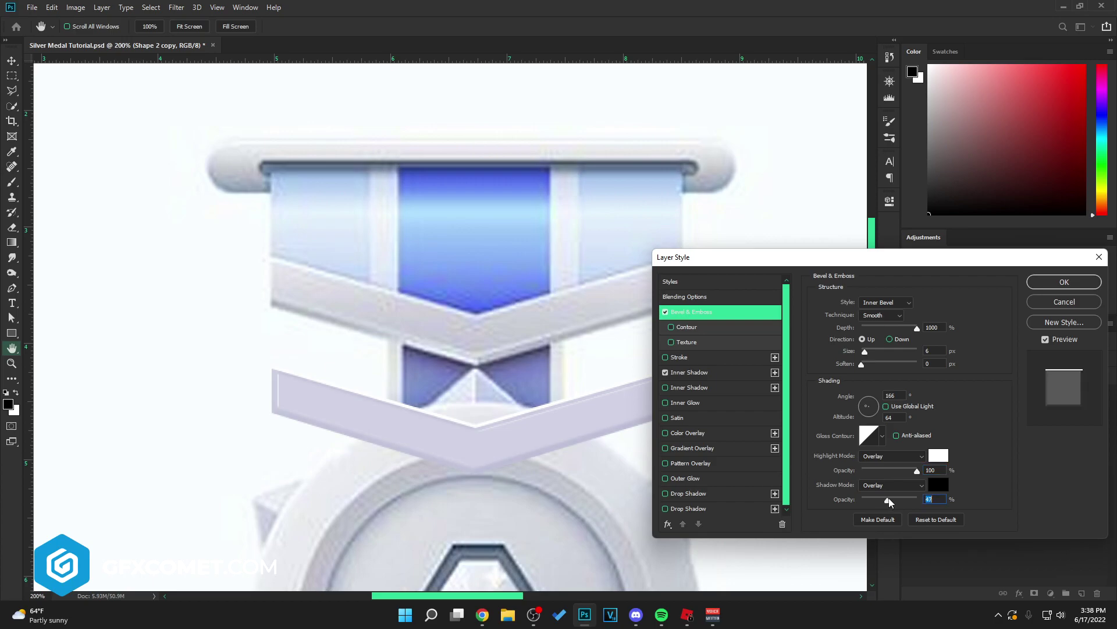
- Add a drop shadow to the chevron, adjust its size and opacity, and apply the layer style
click(712, 492)
drag(860, 381, 863, 320)
click(1050, 281)
- Recolour the chevron to the neutral grey d3d4db sampled from the reference band
double_click(939, 407)
click(513, 323)
click(513, 323)
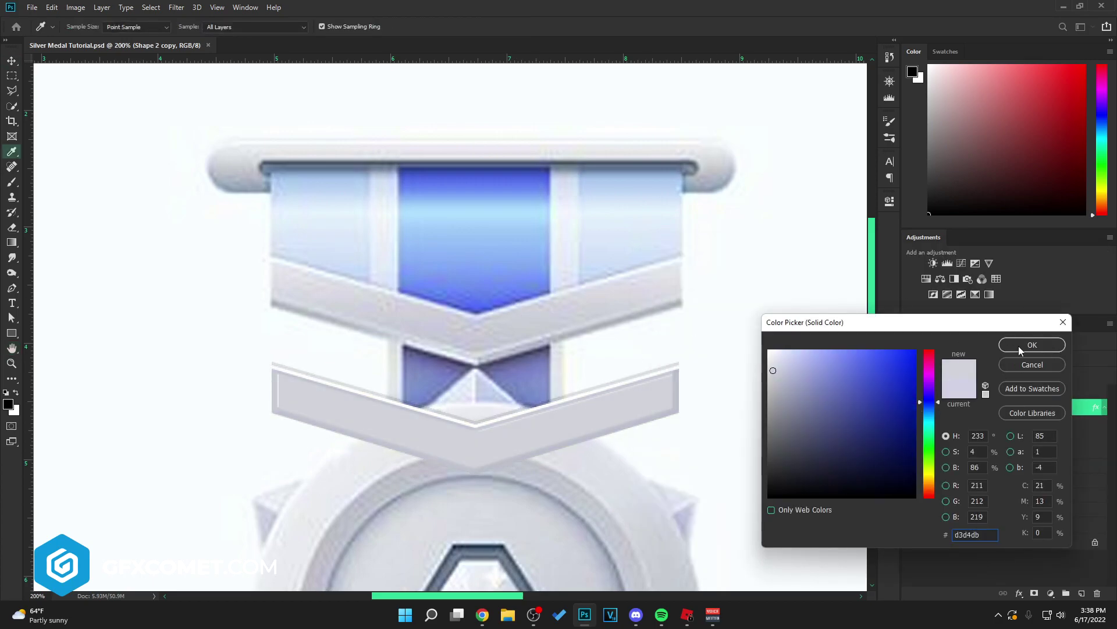
click(1019, 350)
- Move the finished chevron onto the lower edge of the recreated ribbon
key(ctrl+0)
key(v)
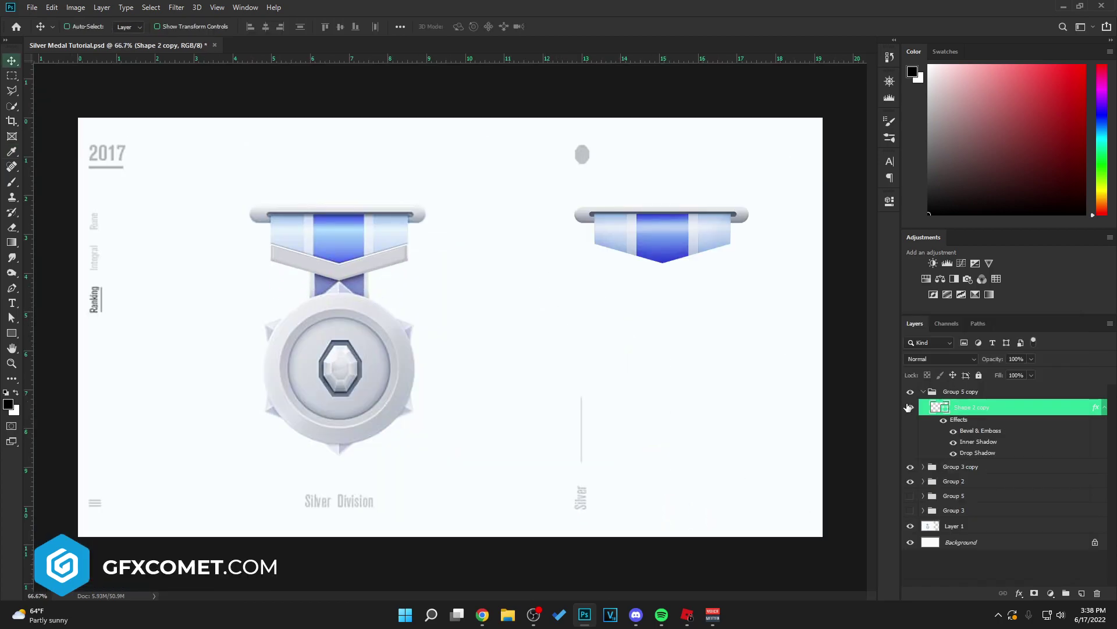
click(908, 407)
drag(437, 304, 760, 303)
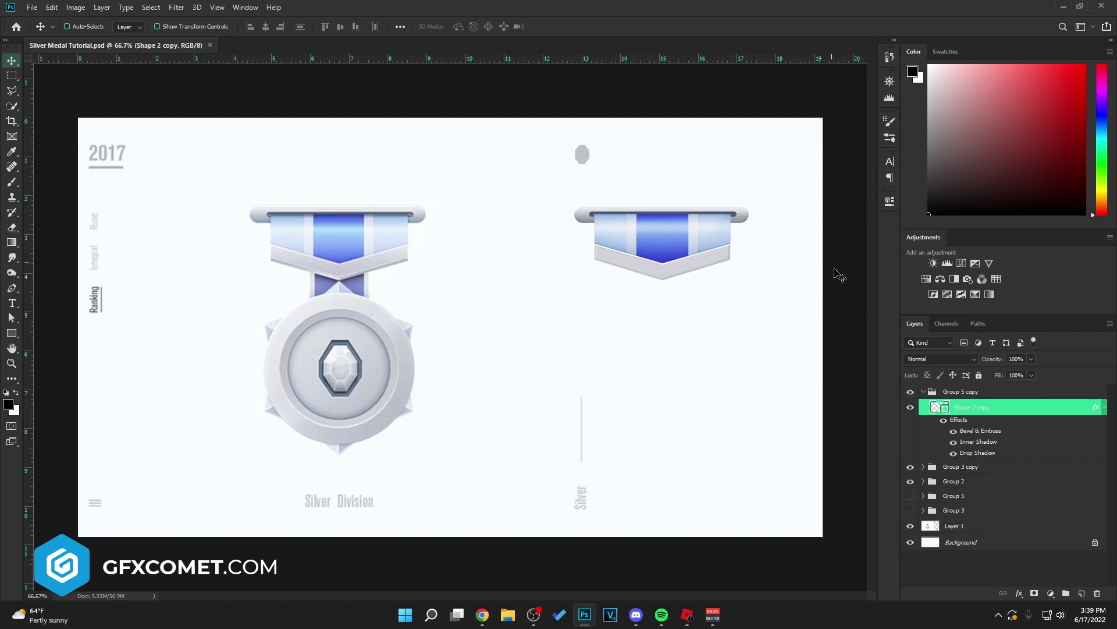
- Collapse the chevron group and move the bar, ribbon and chevron groups together horizontally, closer to the reference medal
click(923, 392)
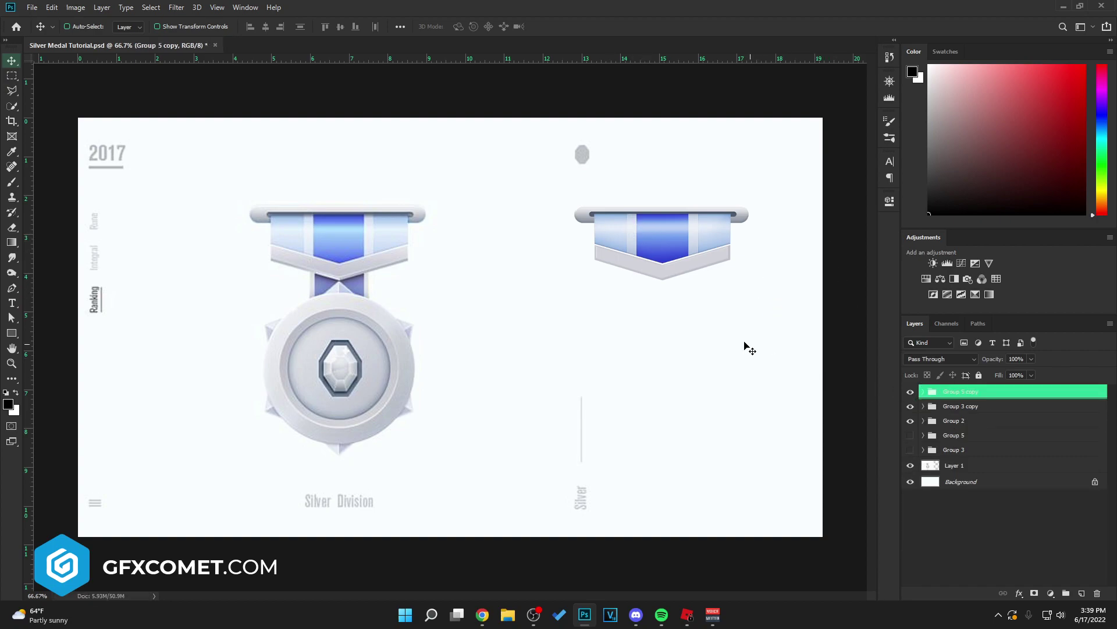
shift+click(962, 424)
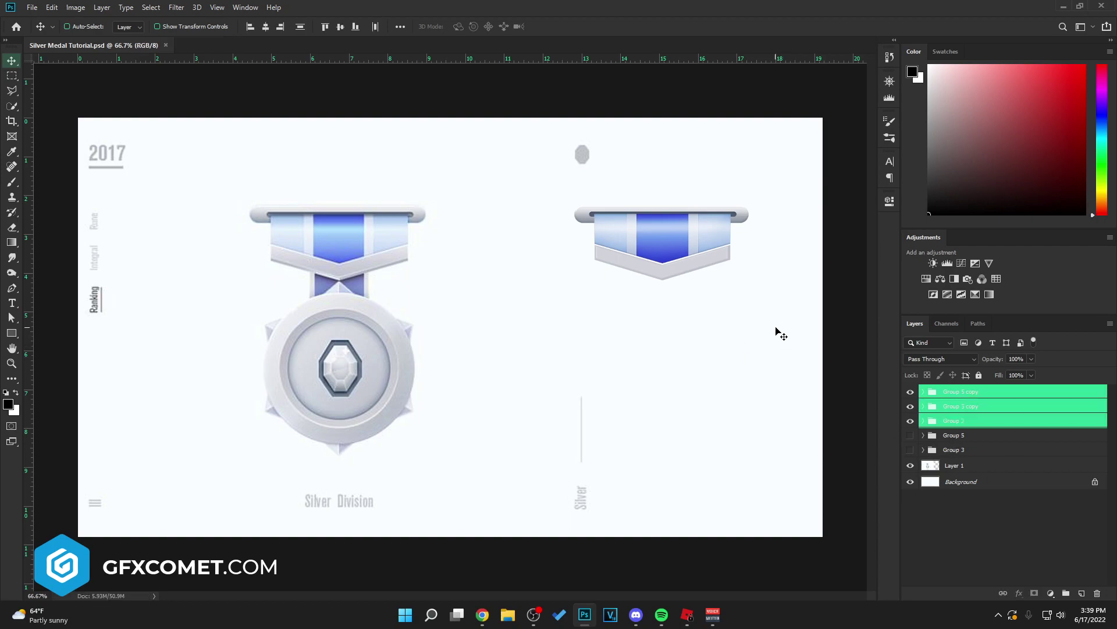
drag(745, 320, 623, 320)
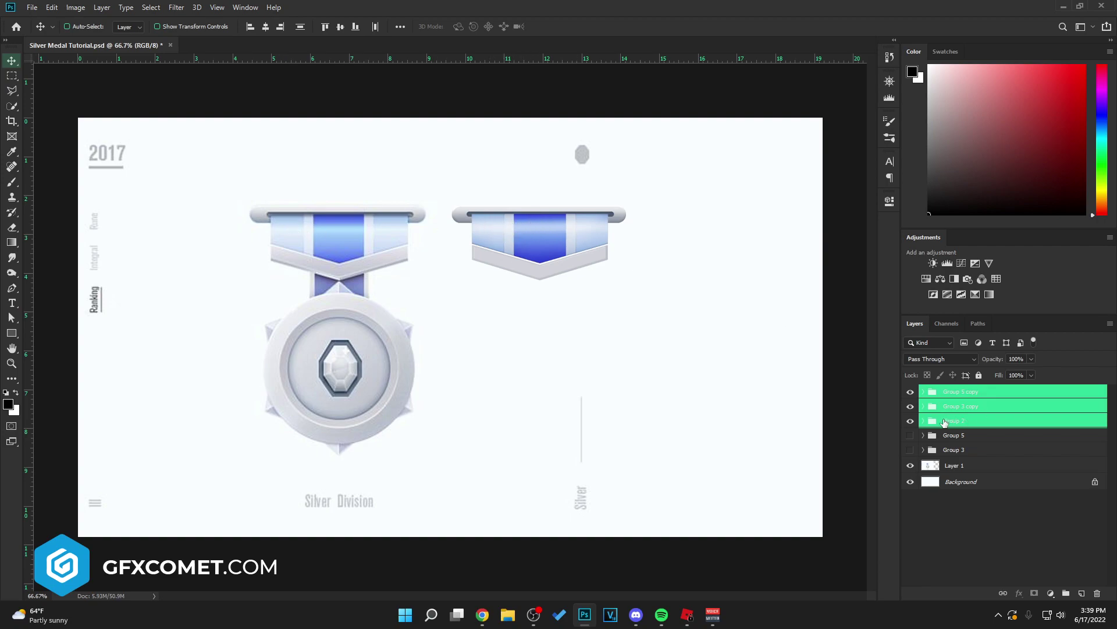
- Expand the ribbon group copy and add a new clipped layer above its topmost layer
click(909, 406)
click(931, 407)
click(910, 406)
click(924, 406)
scroll(971, 517, down, 3)
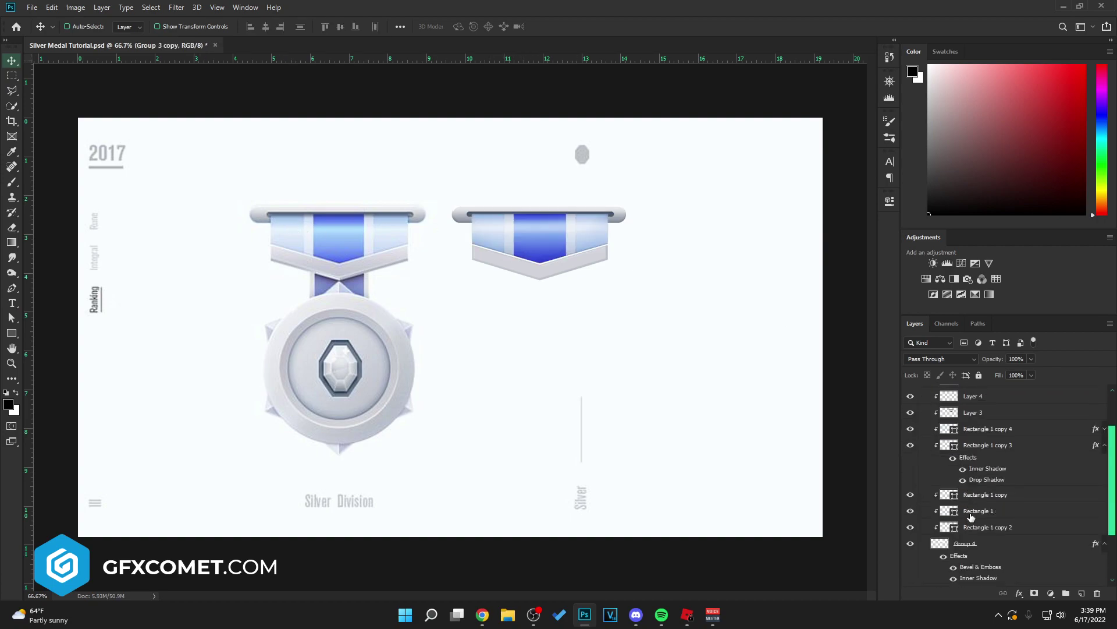
click(911, 527)
click(911, 527)
click(987, 528)
scroll(984, 527, up, 2)
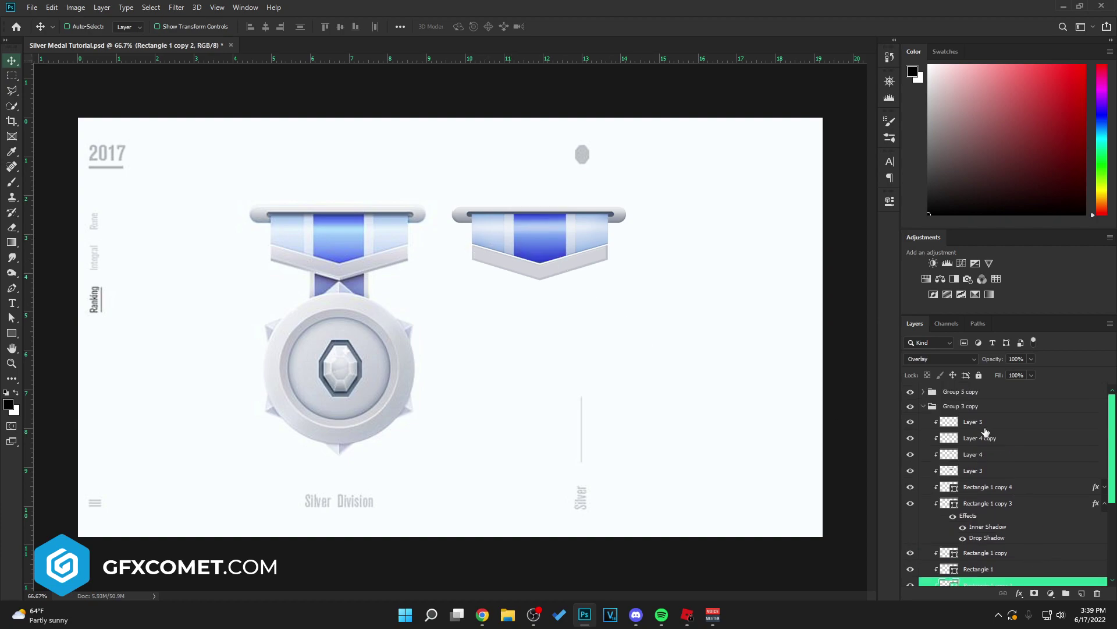
click(985, 428)
click(1081, 593)
- Paint soft black shading across the ribbon's upper edge with a 200 px brush at 39% opacity and 29% flow
key(b)
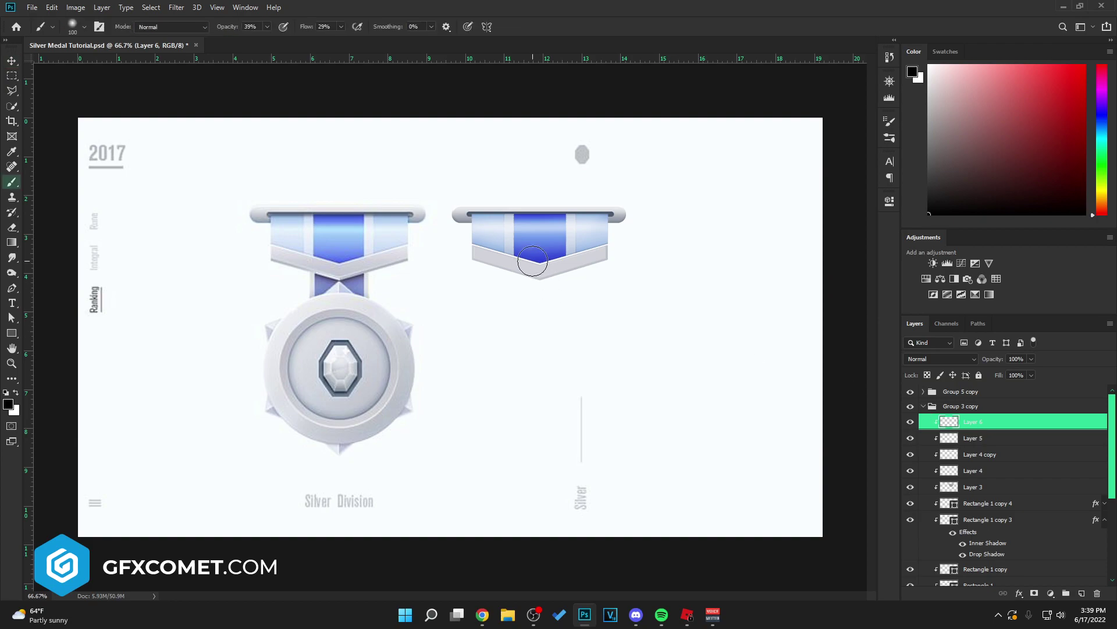
drag(442, 190, 594, 190)
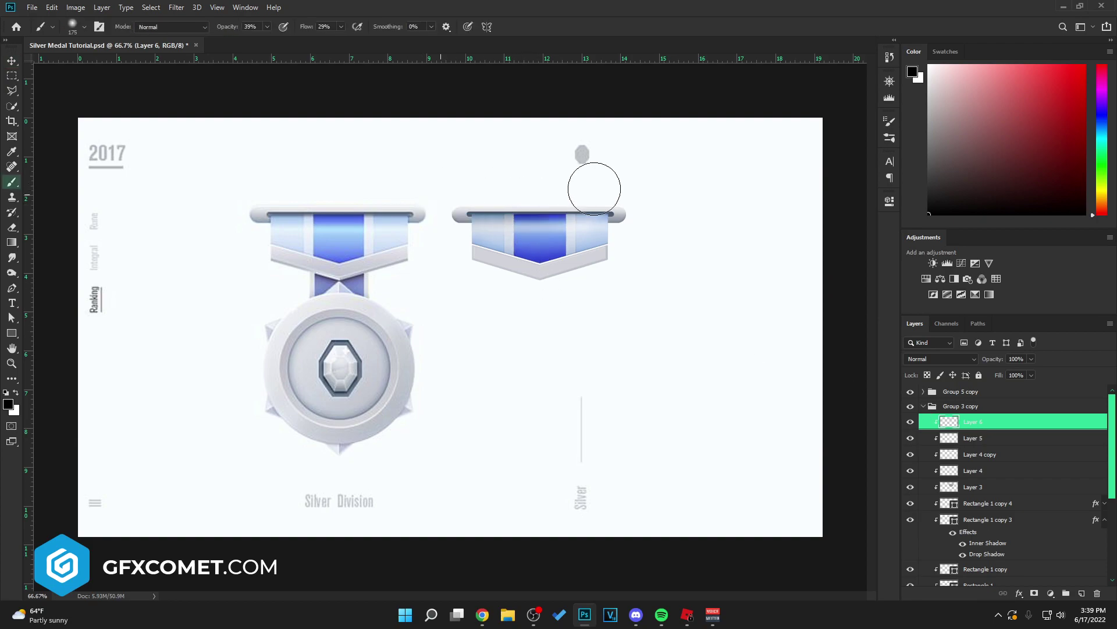
key(])
drag(476, 191, 688, 184)
drag(426, 187, 721, 184)
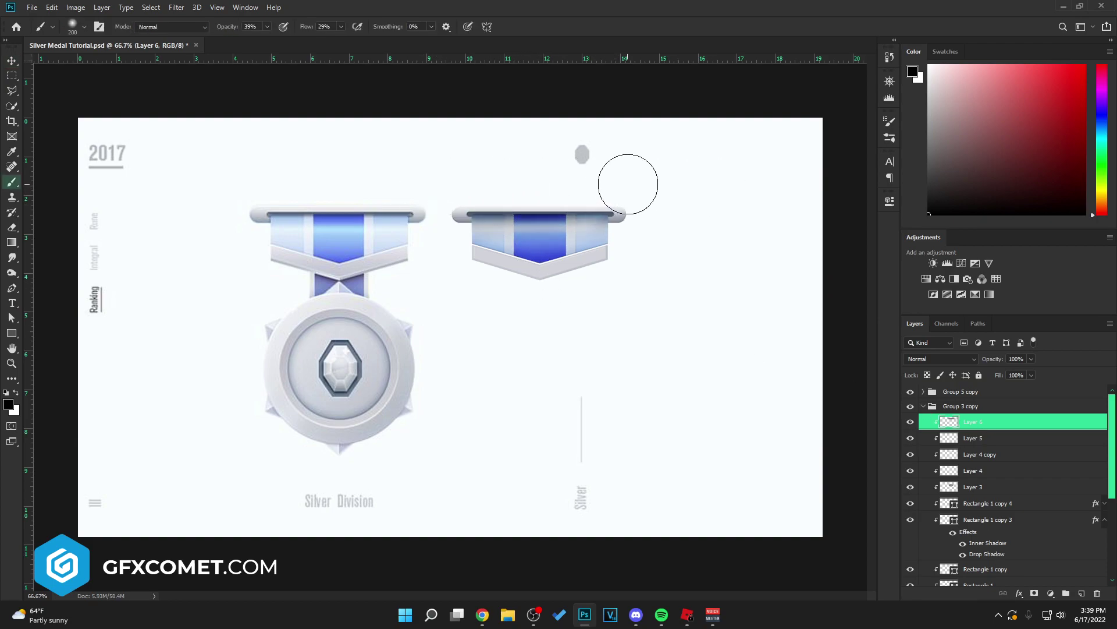
- Set the ribbon shading layer to Soft Light and duplicate it
key(v)
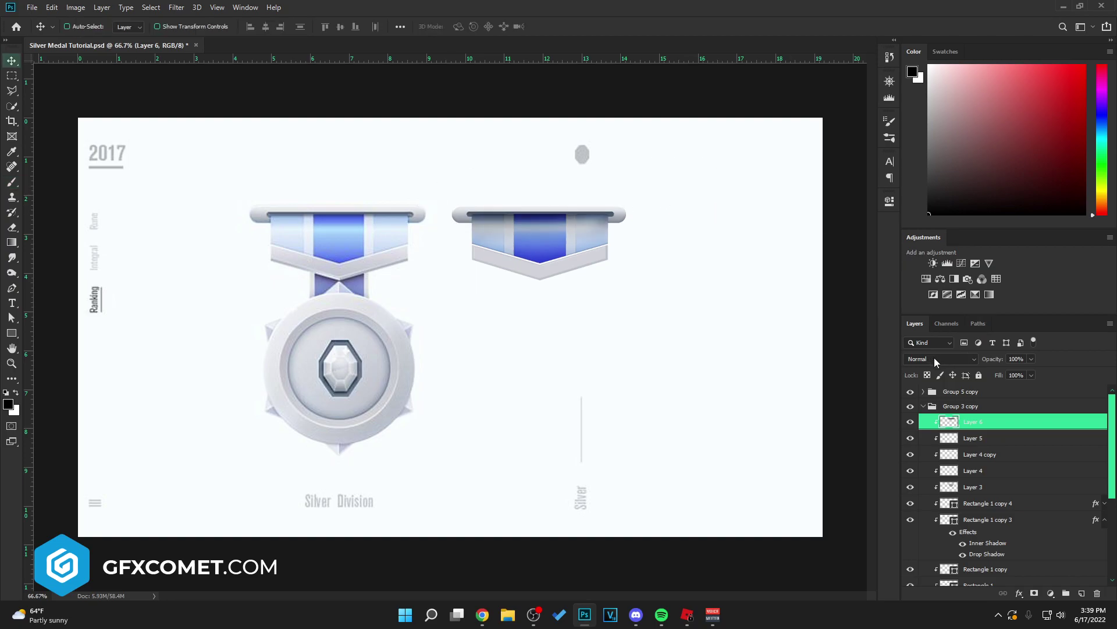
click(935, 359)
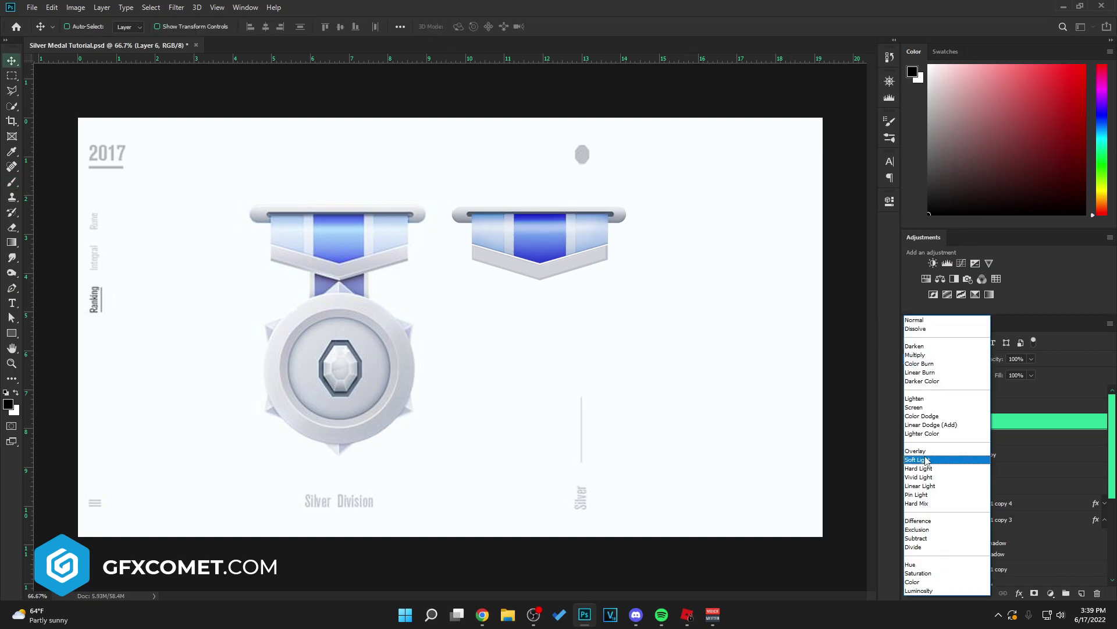
click(926, 459)
key(ctrl+j)
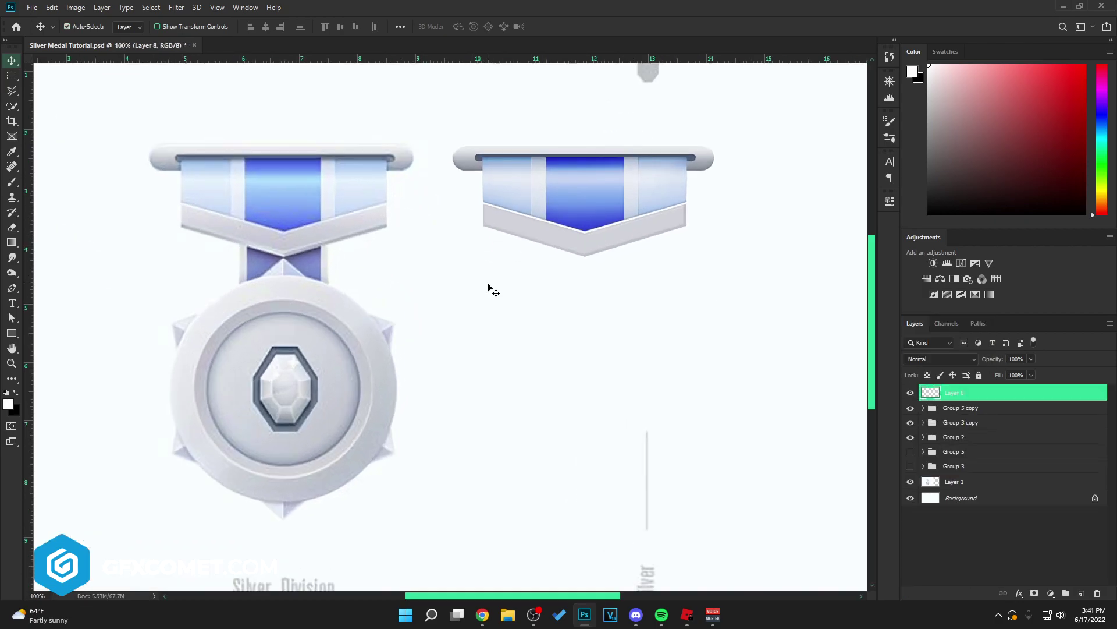
- Place vertical guides at both edges of the reference's lower ribbon piece and draw a rectangle spanning that width
key(ctrl+plus)
key(space)
drag(334, 256, 576, 314)
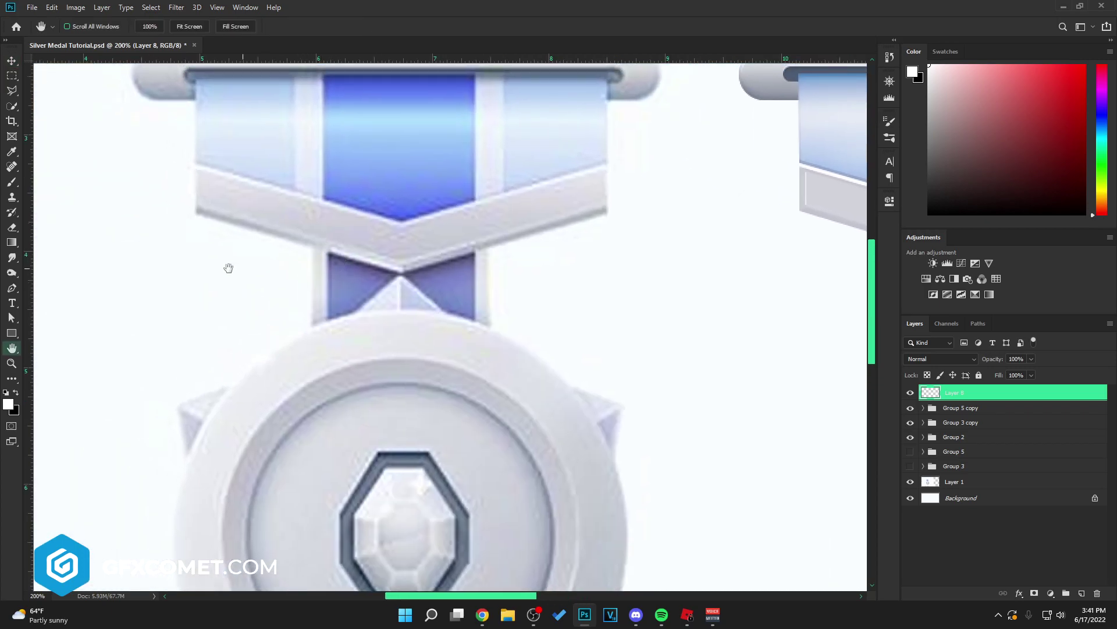
drag(32, 297, 313, 288)
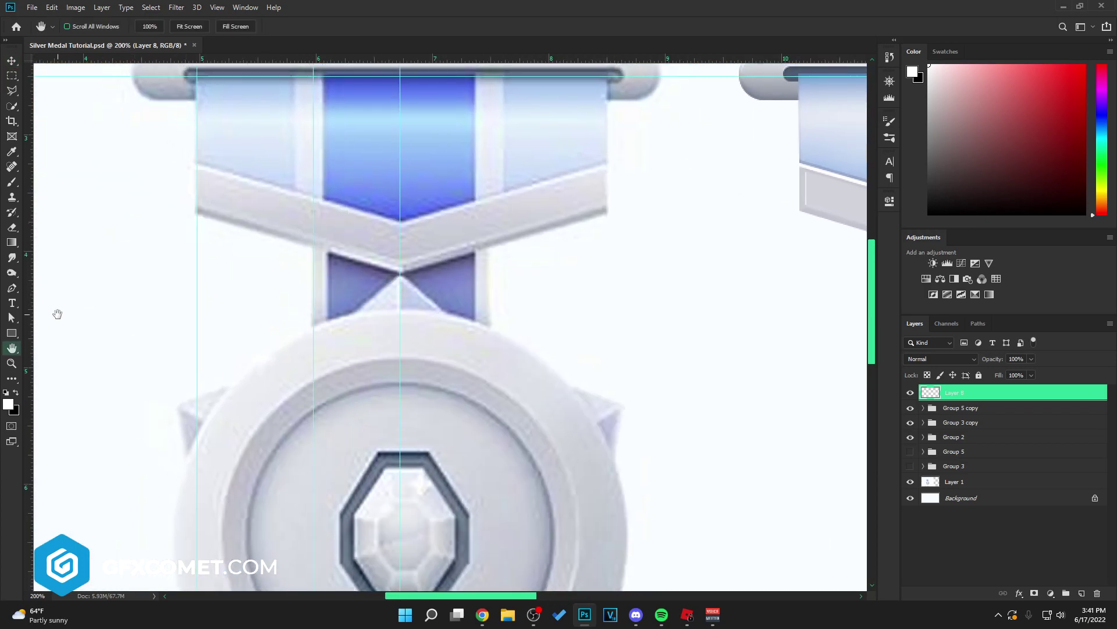
drag(56, 319, 488, 312)
click(11, 334)
mouse_move(314, 222)
mouse_down()
mouse_move(488, 372)
mouse_move(738, 341)
mouse_up()
- Move the lower ribbon rectangle beneath the recreated chevron's point
key(v)
key(ctrl+minus)
key(ctrl+z)
mouse_move(425, 312)
mouse_down()
mouse_move(653, 312)
mouse_move(739, 342)
mouse_up()
- Recolour the lower ribbon rectangle to a muted blue and send it behind the bar, ribbon and chevron groups
double_click(934, 394)
click(823, 381)
key(Return)
key(ctrl+bracketleft)
key(ctrl+bracketleft)
key(ctrl+bracketleft)
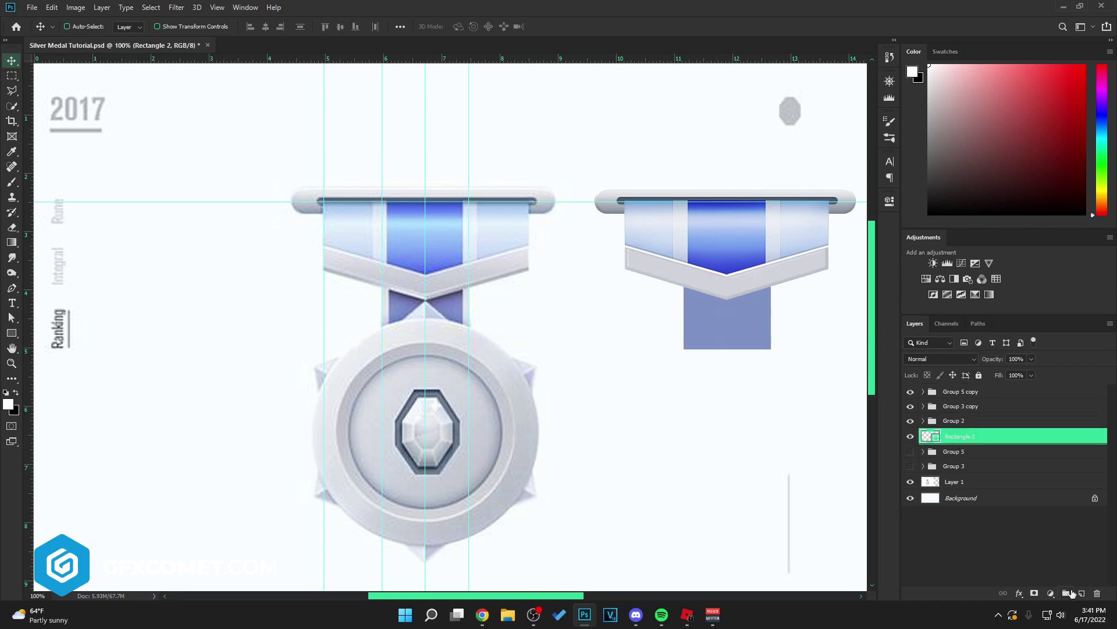
- Draw a narrow strip about 12 by 112 px along the reference's lower ribbon edge, move it to the recreated ribbon's matching edge, and save
key(ctrl+shift+alt+n)
key(ctrl+plus)
key(u)
drag(314, 227, 321, 331)
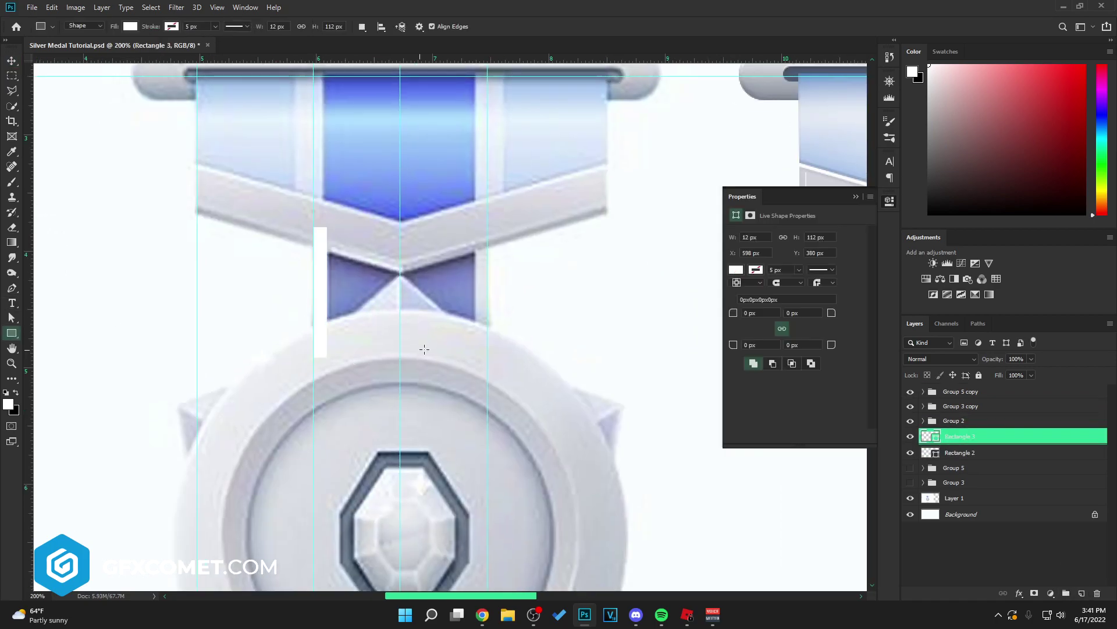
key(v)
key(ctrl+minus)
drag(491, 321, 794, 321)
key(ctrl+s)
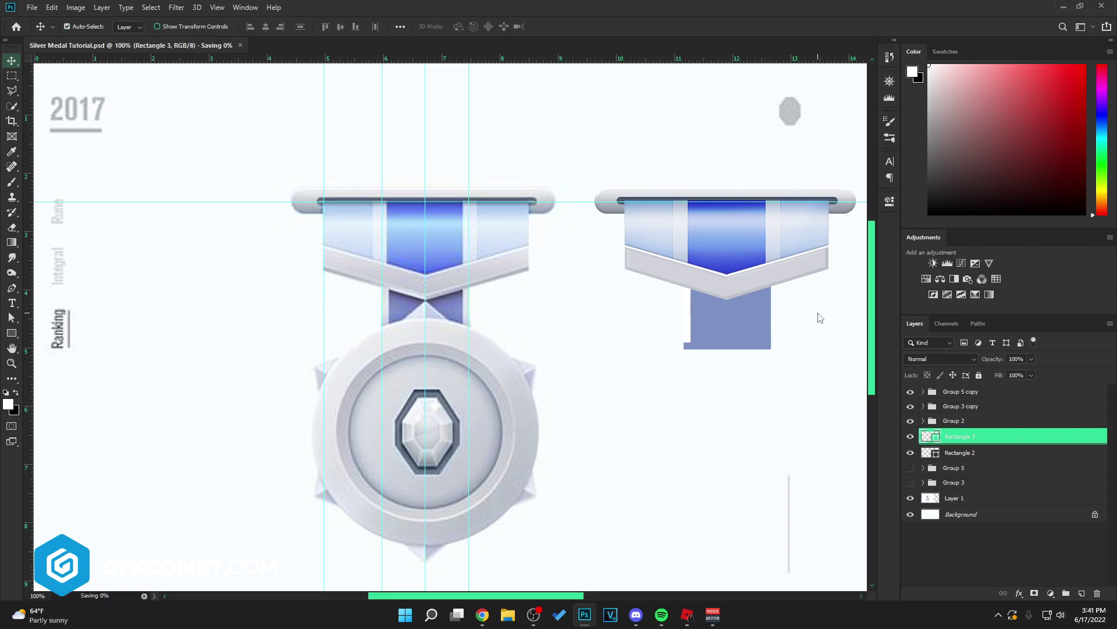
- Fill the narrow edge strip with the light grey sampled from the recreated chevron
double_click(931, 436)
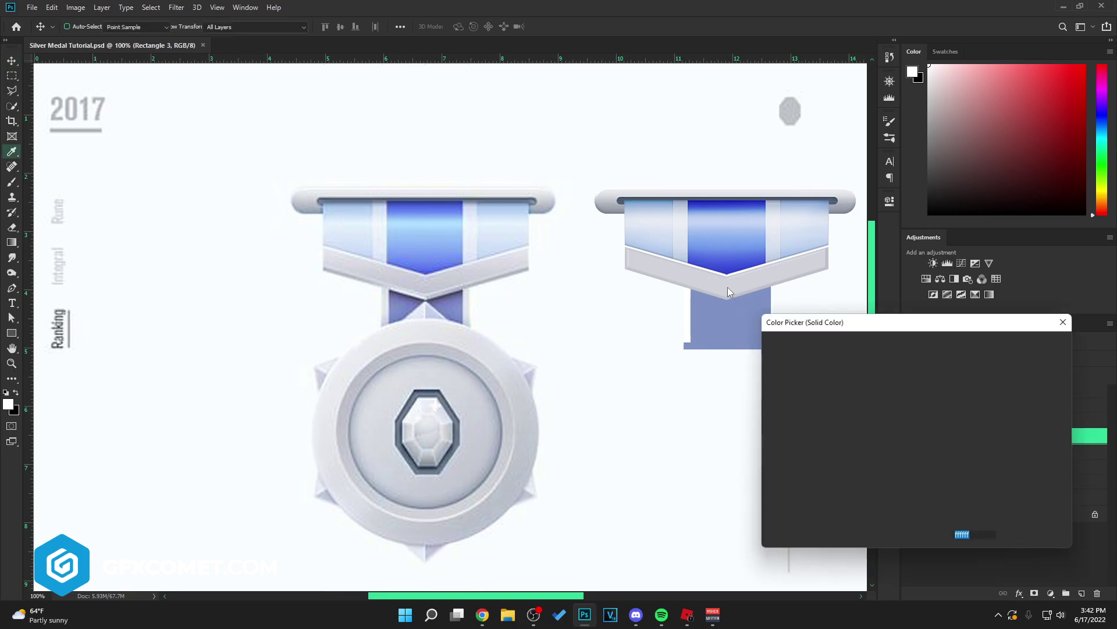
click(728, 288)
key(Return)
- Copy the chevron's layer style and paste it onto the narrow edge strip
ctrl+click(789, 273)
right_click(1023, 405)
click(950, 375)
click(923, 391)
right_click(963, 432)
click(888, 384)
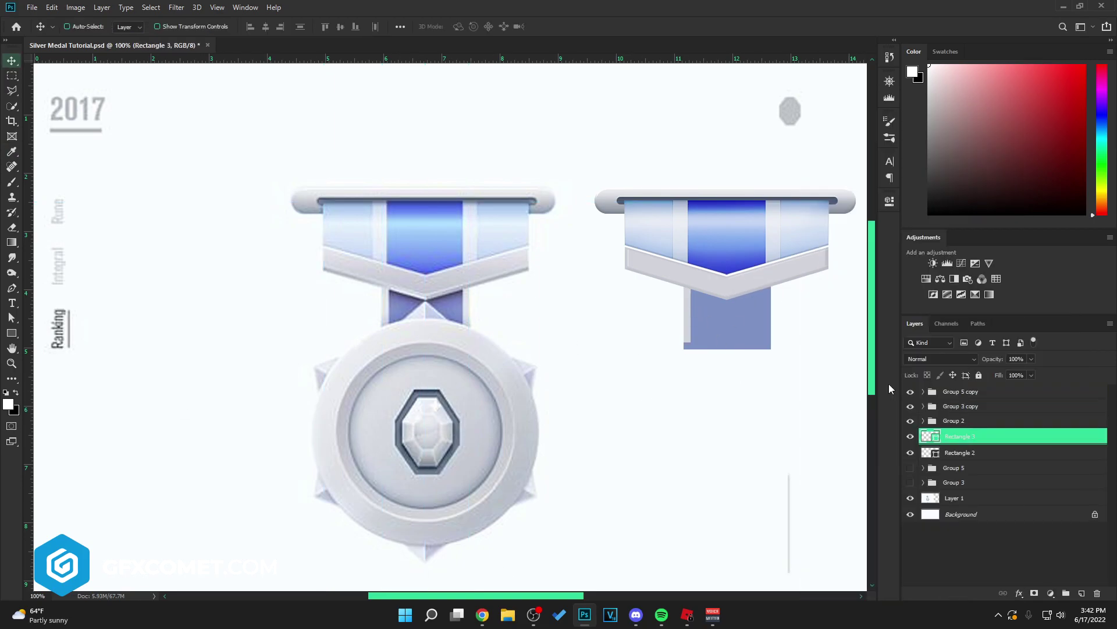
- Reduce the size of the edge strip's Bevel & Emboss effect slightly
double_click(1013, 436)
drag(768, 253, 205, 167)
click(157, 222)
drag(304, 262, 300, 263)
drag(385, 168, 441, 296)
click(556, 321)
- Duplicate the edge strip and place the copy along the opposite edge of the lower ribbon
right_click(1013, 436)
click(1103, 437)
drag(703, 313, 784, 313)
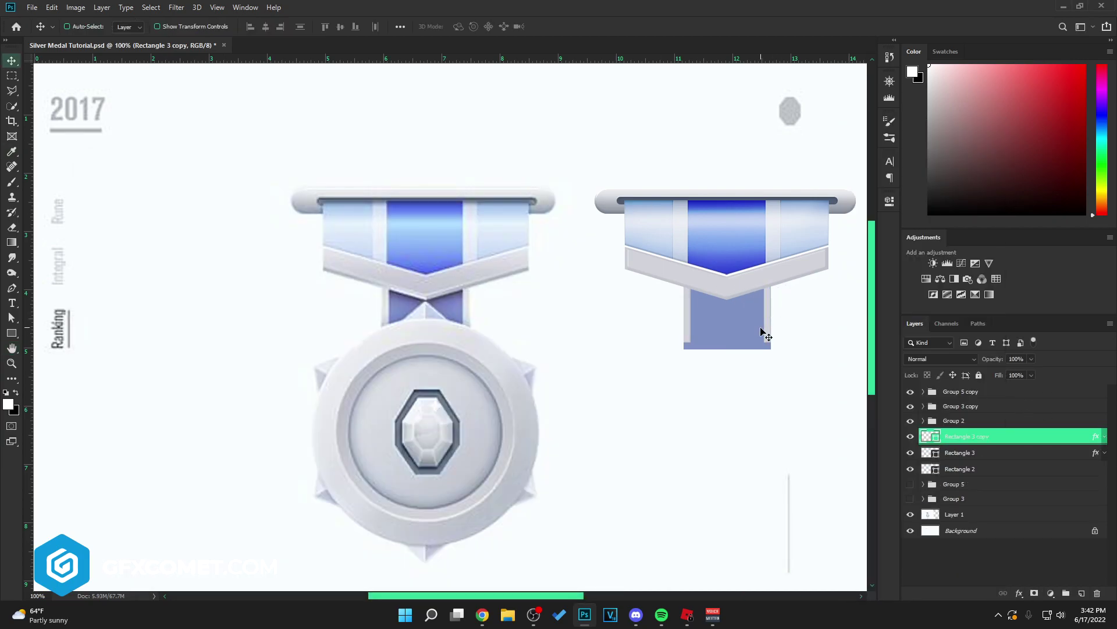
- Add a layer clipped to the blue lower ribbon rectangle and brush soft black shading beneath the chevron
click(1013, 468)
key(ctrl+shift+alt+n)
right_click(1020, 472)
click(896, 340)
key(b)
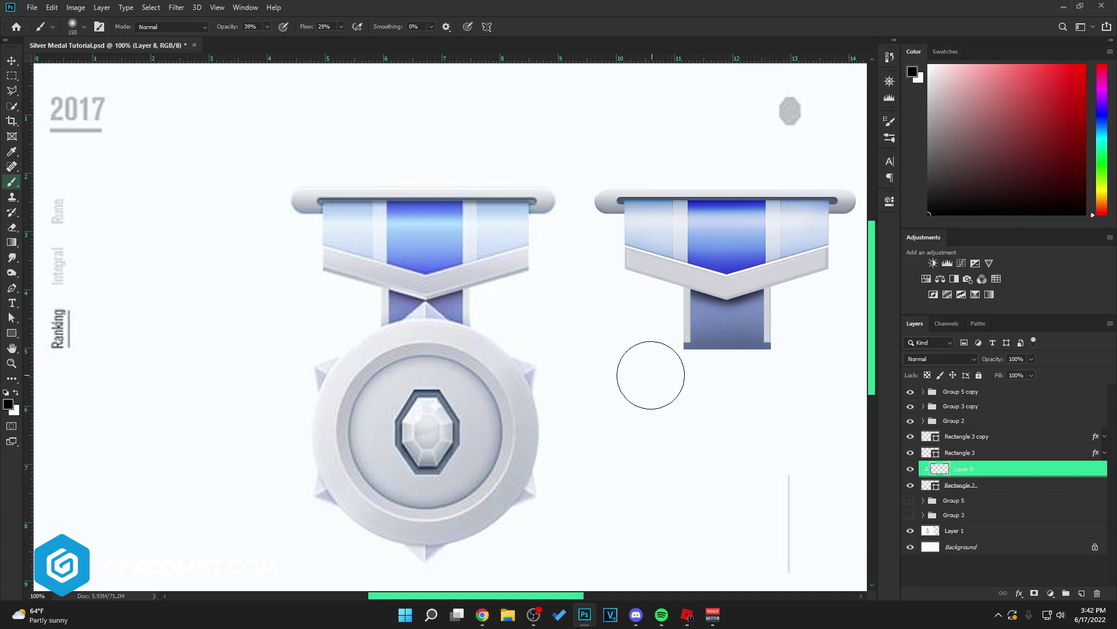
- Change the lower ribbon shading layer's blend mode to Overlay
key(v)
click(940, 358)
click(931, 454)
- Duplicate the lower ribbon shading layer, then lower the copy's opacity and set its blend mode to Normal
key(ctrl+j)
drag(993, 359, 866, 362)
click(941, 358)
click(948, 320)
- On a new top layer, draw a circle matching the reference medal's inner disc from a horizontal centre guide, and move it beneath the recreated ribbon
scroll(804, 342, down, 2)
click(1082, 593)
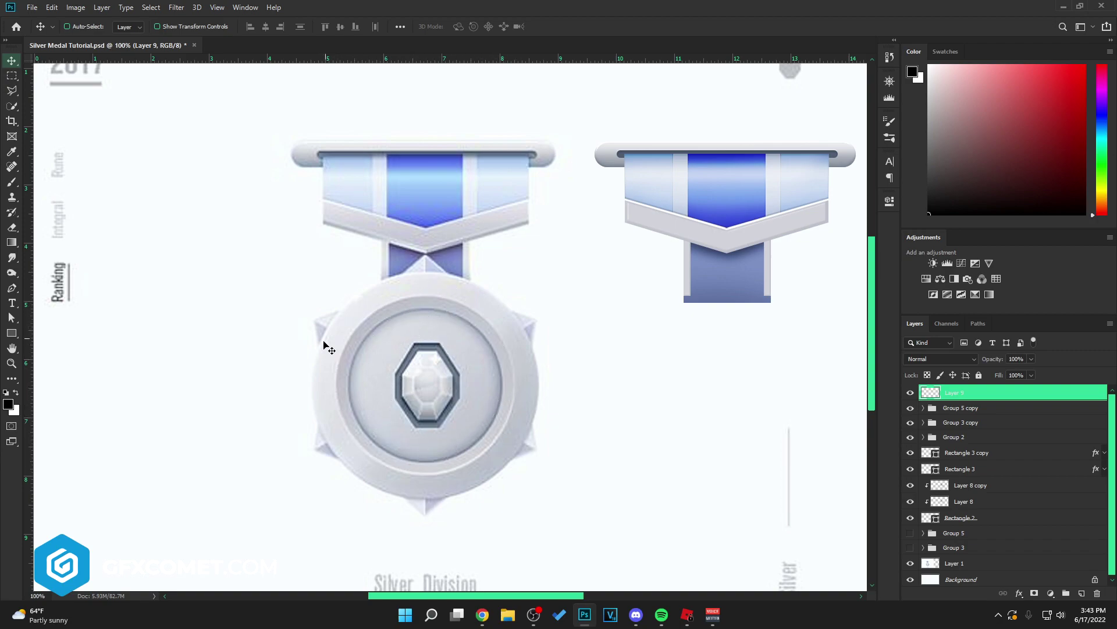
scroll(495, 517, down, 1)
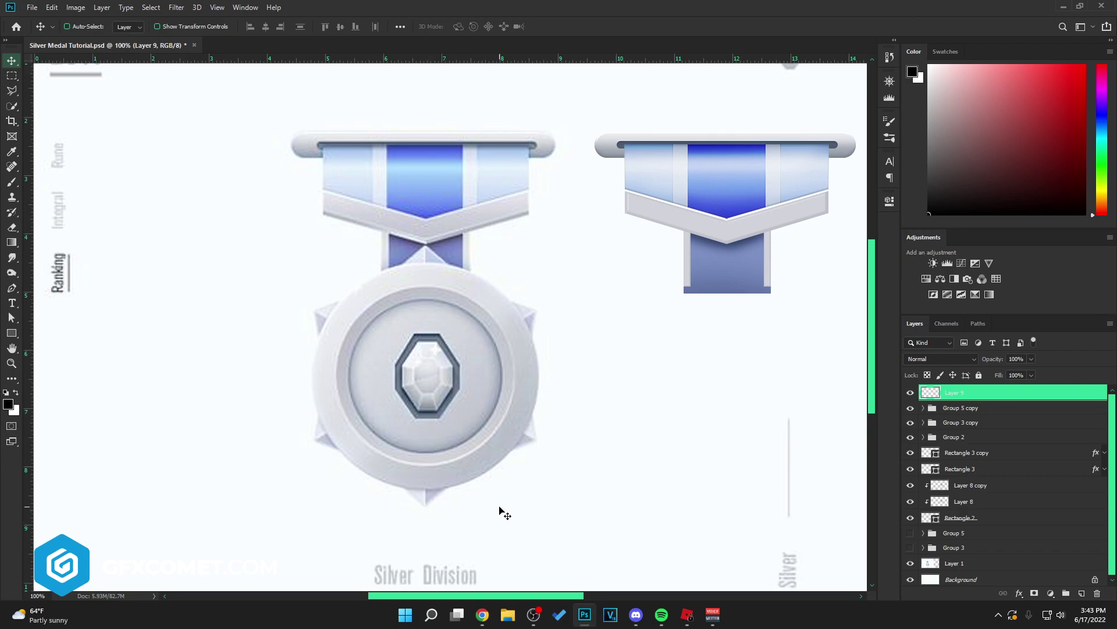
click(11, 335)
drag(435, 348, 426, 347)
mouse_move(550, 59)
mouse_down()
mouse_move(554, 377)
mouse_move(426, 375)
mouse_move(501, 285)
mouse_move(502, 298)
mouse_move(779, 327)
mouse_up()
click(850, 202)
key(v)
- Fill the black circle with the light grey sampled from the reference medal's inner disc
double_click(935, 394)
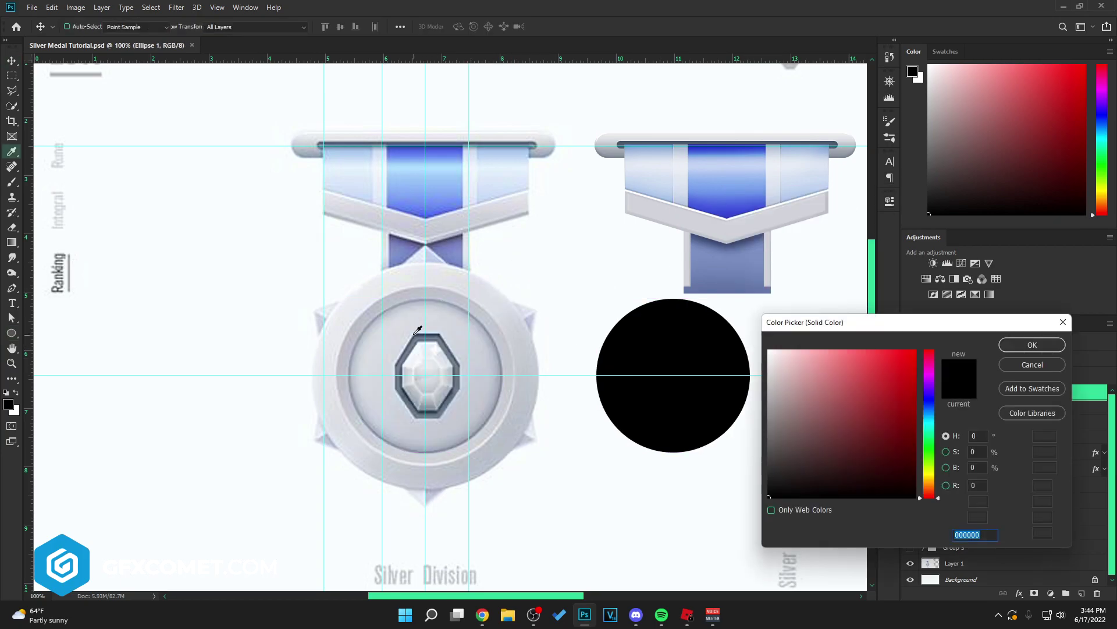
click(412, 332)
click(1042, 345)
- Add an inner shadow to the disc in the grey sampled from the reference disc's edge, with 100% choke and 3 px size
double_click(1045, 391)
drag(786, 41, 911, 41)
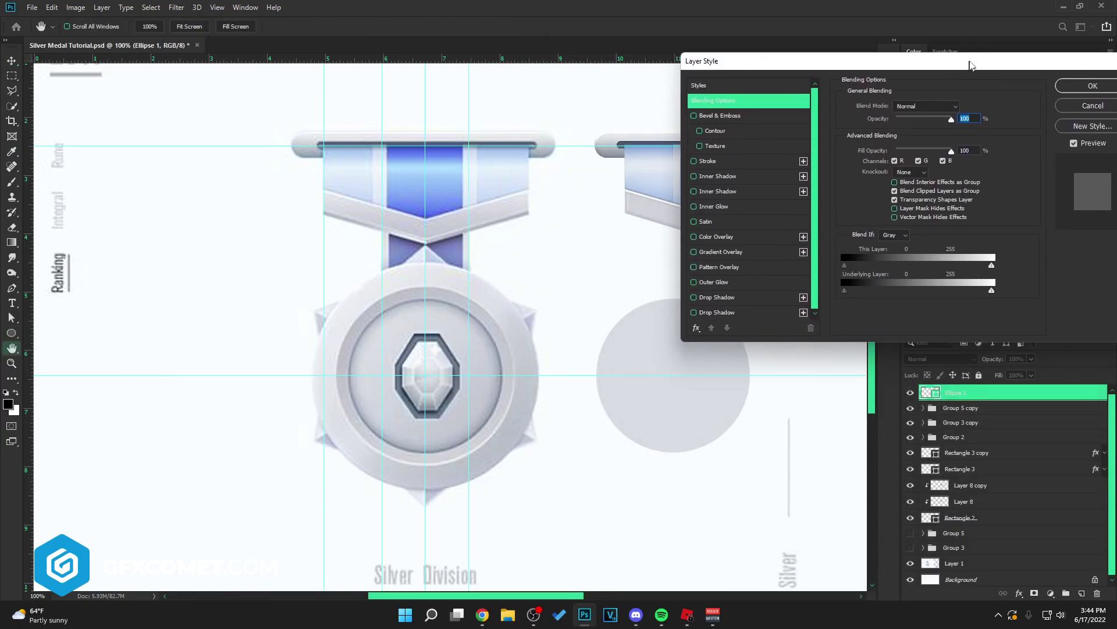
drag(585, 372, 451, 356)
click(711, 156)
click(955, 87)
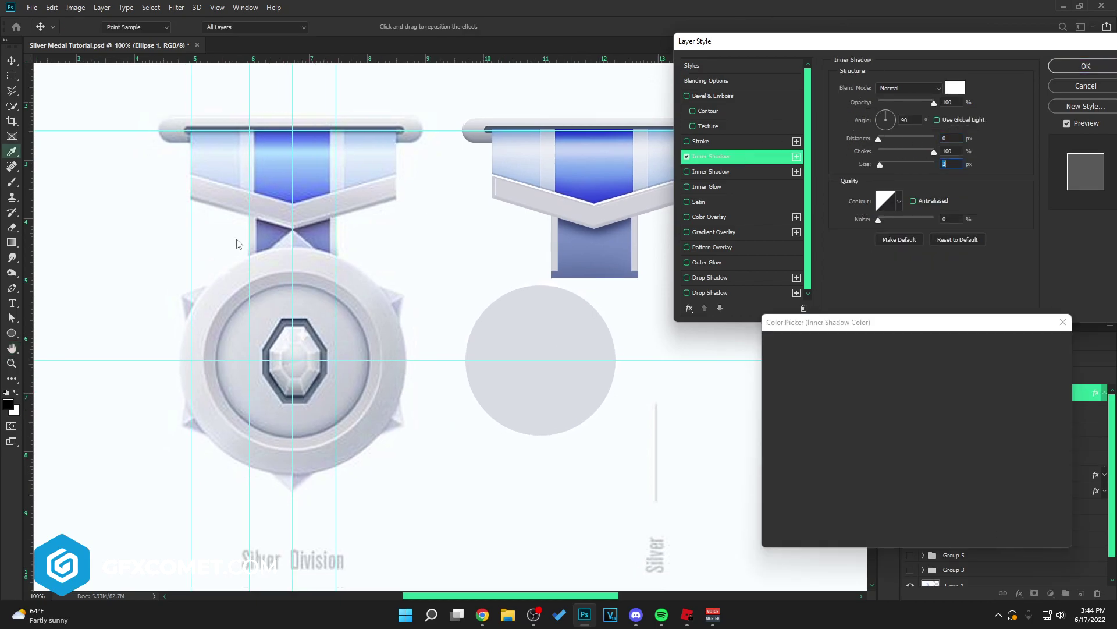
click(241, 305)
click(1026, 348)
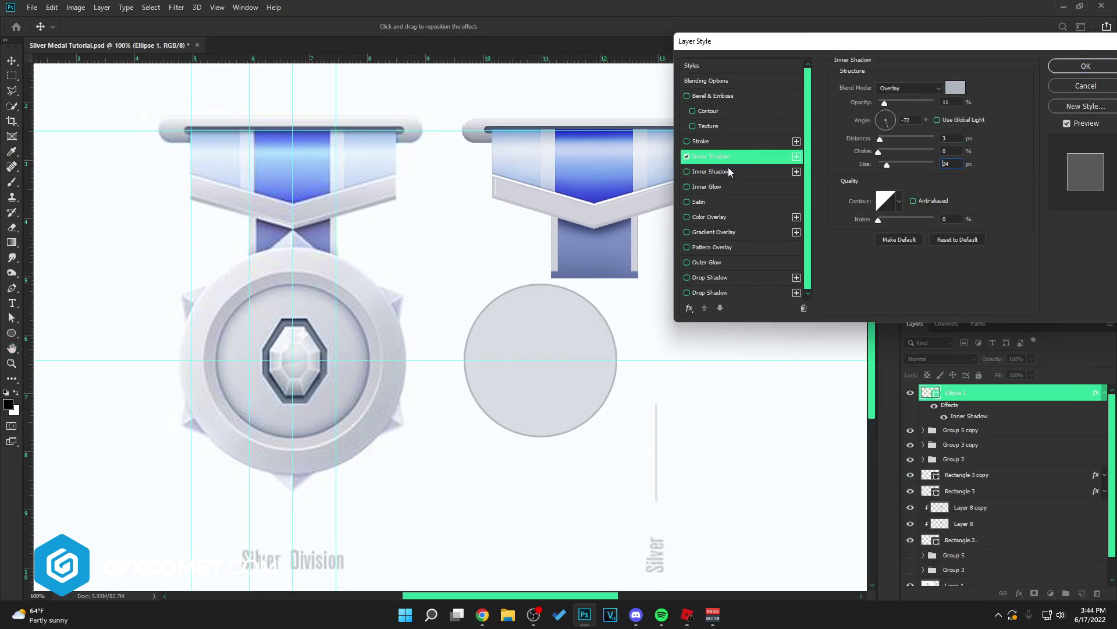
- Add a second, black inner shadow to the disc in Normal mode with 0 px distance, 57 px size and 15% opacity
click(728, 171)
click(955, 88)
drag(857, 436, 719, 521)
click(1031, 344)
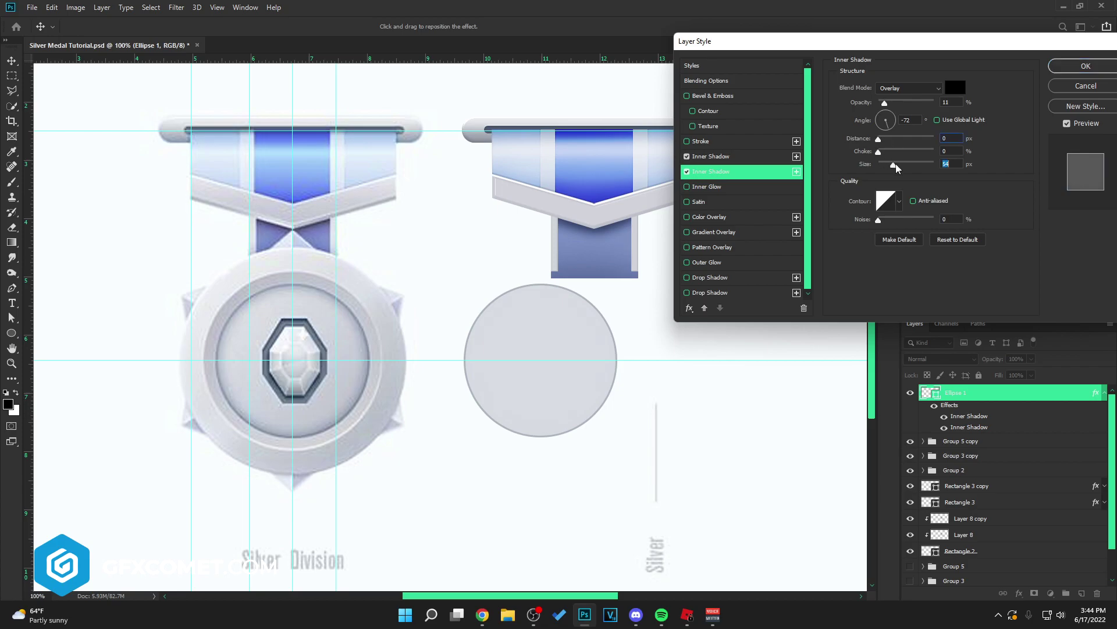
drag(896, 168, 897, 169)
mouse_move(884, 103)
mouse_down()
mouse_move(931, 105)
mouse_move(884, 103)
mouse_up()
click(902, 88)
click(897, 98)
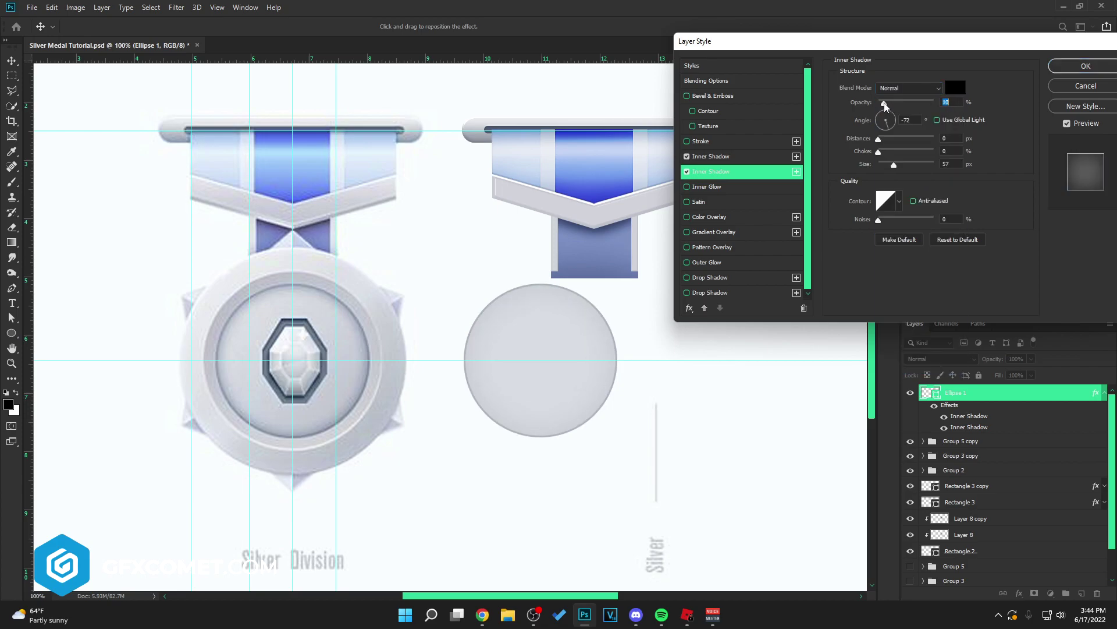
click(1071, 68)
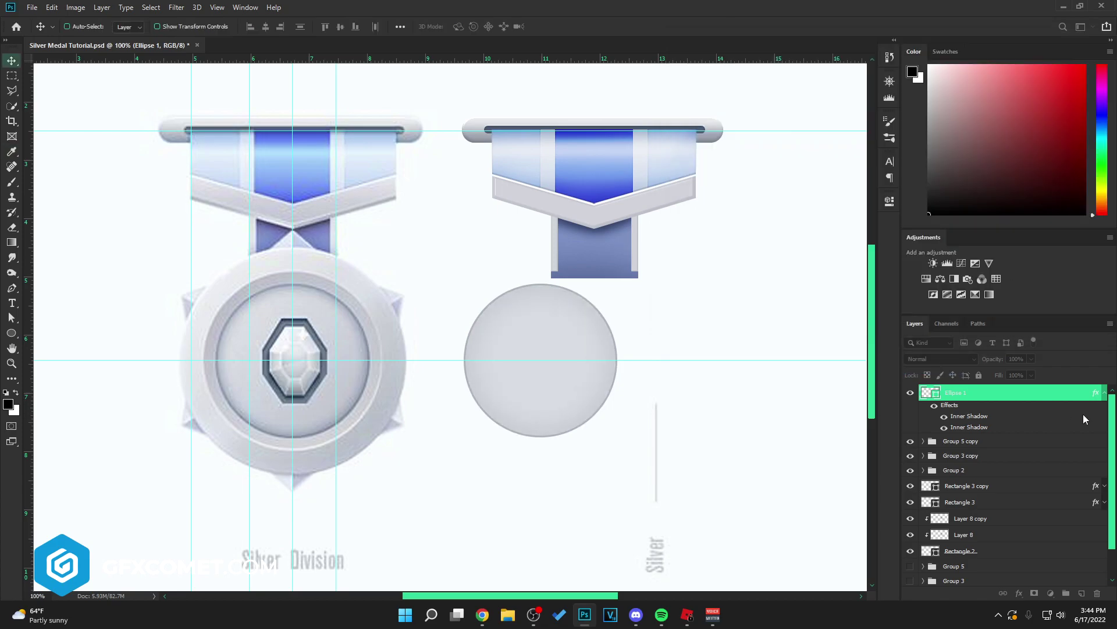
- Duplicate the disc beneath itself, enlarge the copy to the reference's inner ring, realign it around the disc and recolour it darker grey
click(1104, 393)
drag(1053, 395, 1048, 404)
key(ctrl+t)
drag(617, 284, 384, 269)
key(Return)
key(ctrl+t)
key(Return)
drag(406, 294, 652, 297)
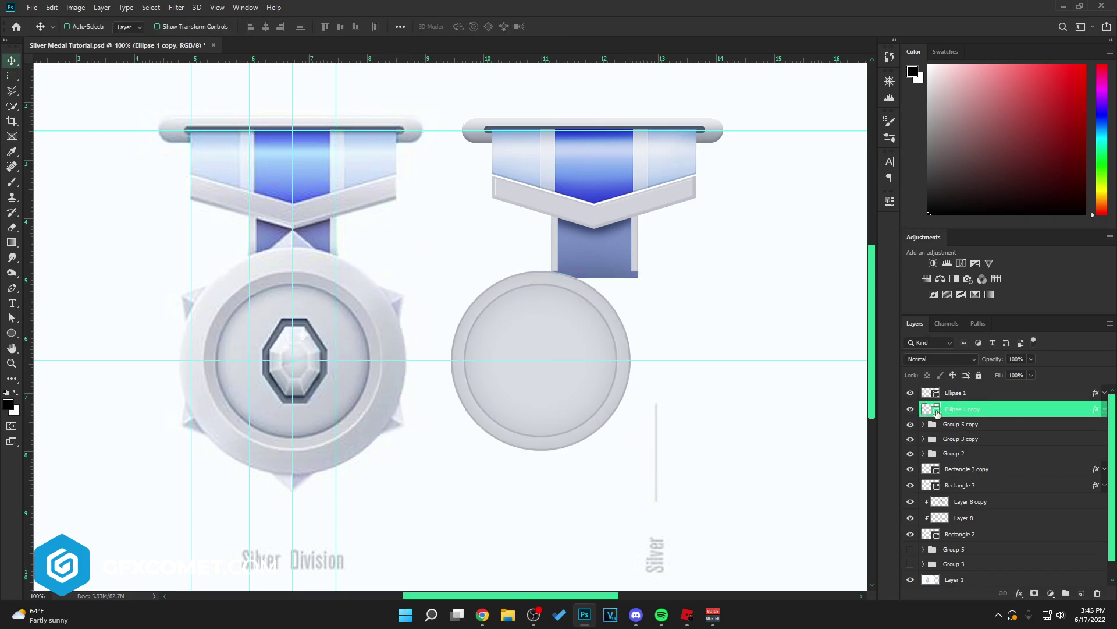
double_click(930, 409)
click(1023, 347)
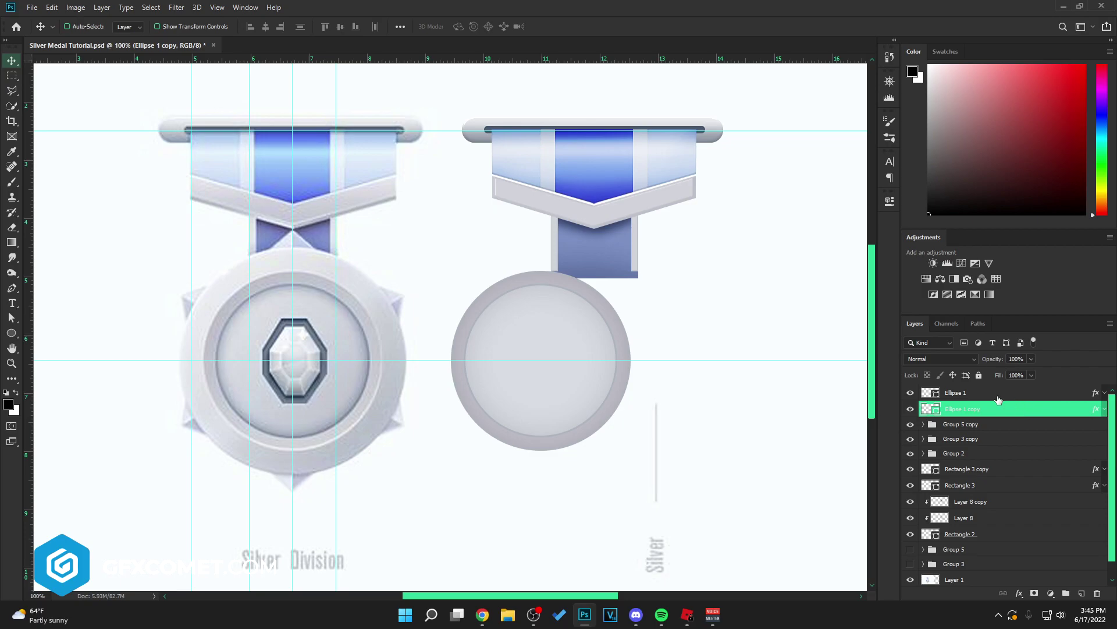
- Add a gradient overlay to the inner ring from d1d2d6 to bec3c7, sampled from the lower and upper parts of the reference ring
double_click(1036, 408)
click(697, 232)
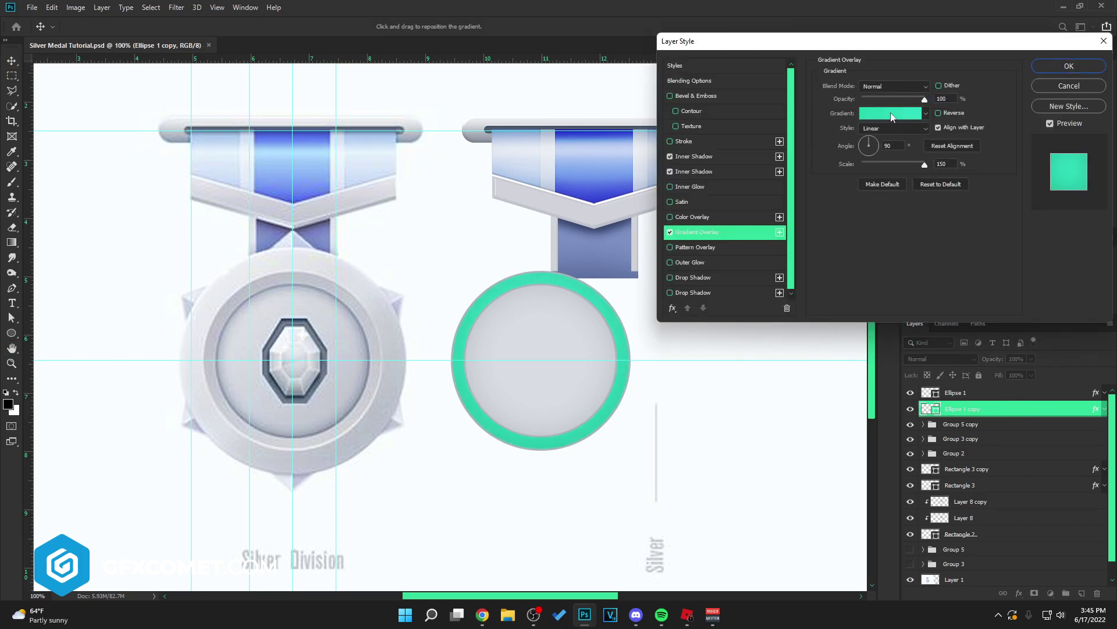
click(890, 113)
double_click(779, 389)
click(773, 370)
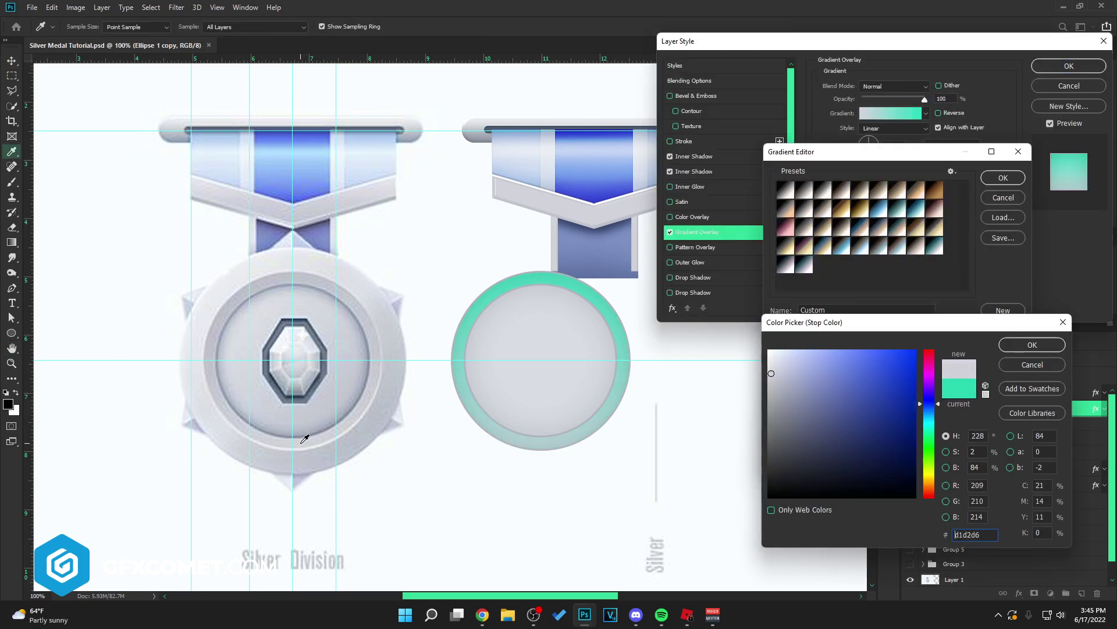
click(1024, 346)
double_click(1014, 390)
click(298, 284)
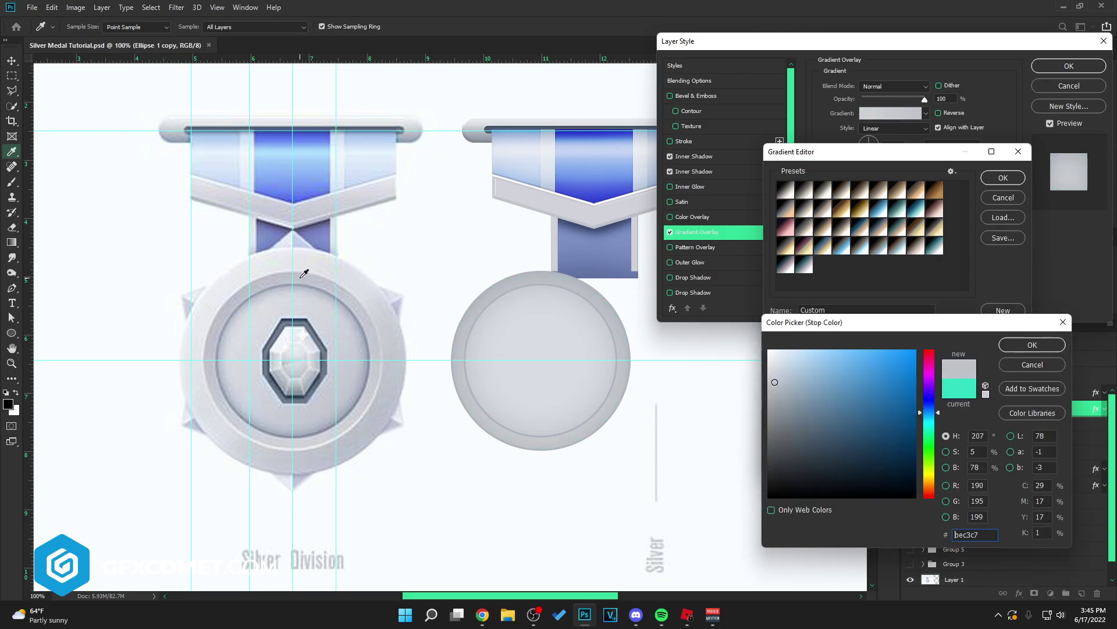
click(1029, 347)
- Lighten the starting colour stop of the inner ring's gradient to near white
double_click(779, 390)
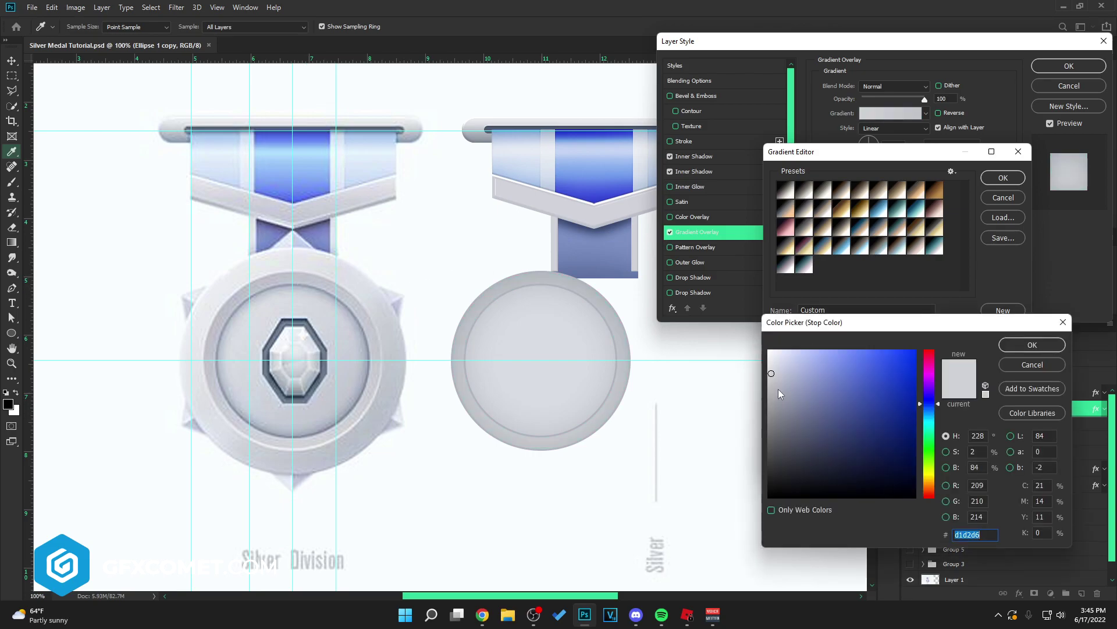
drag(779, 362, 768, 358)
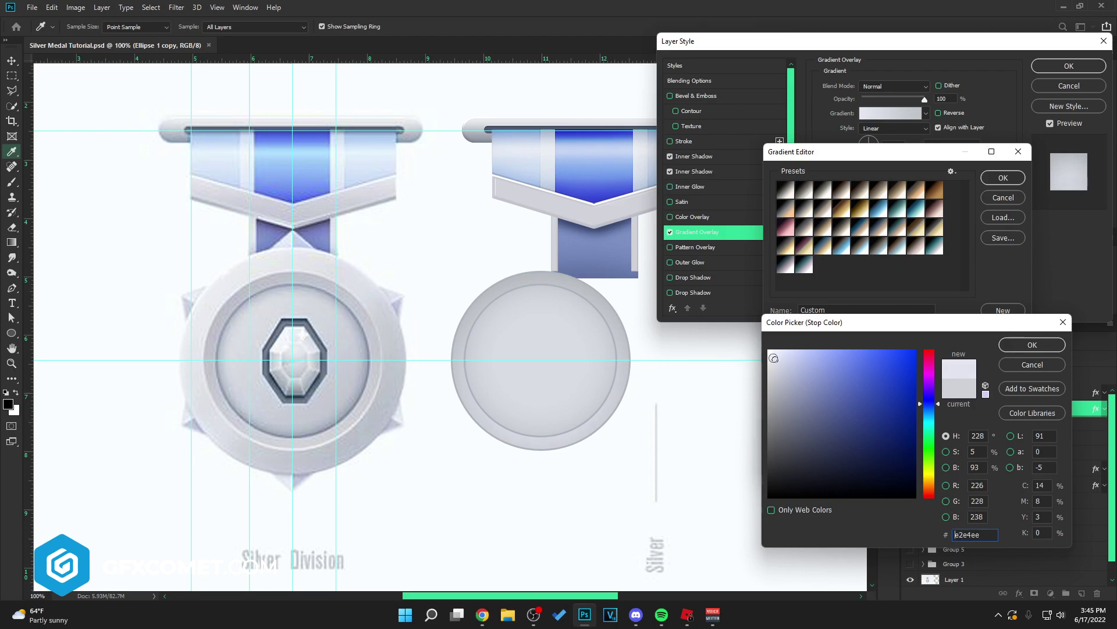
click(1032, 347)
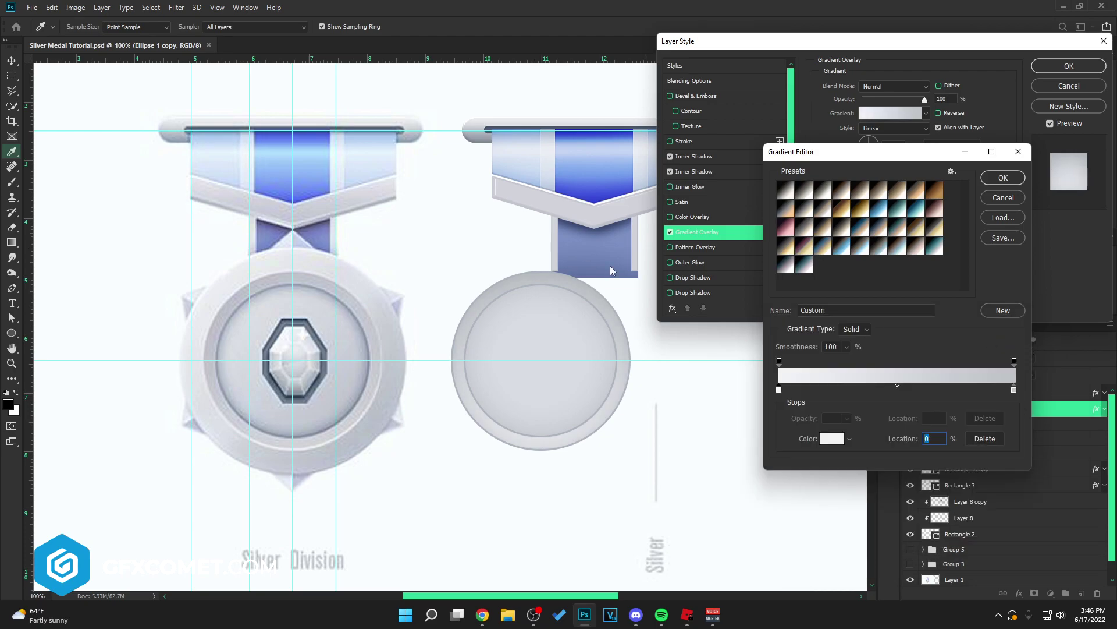
- Turn off the inner ring's first inner shadow and hide the guides
click(1008, 181)
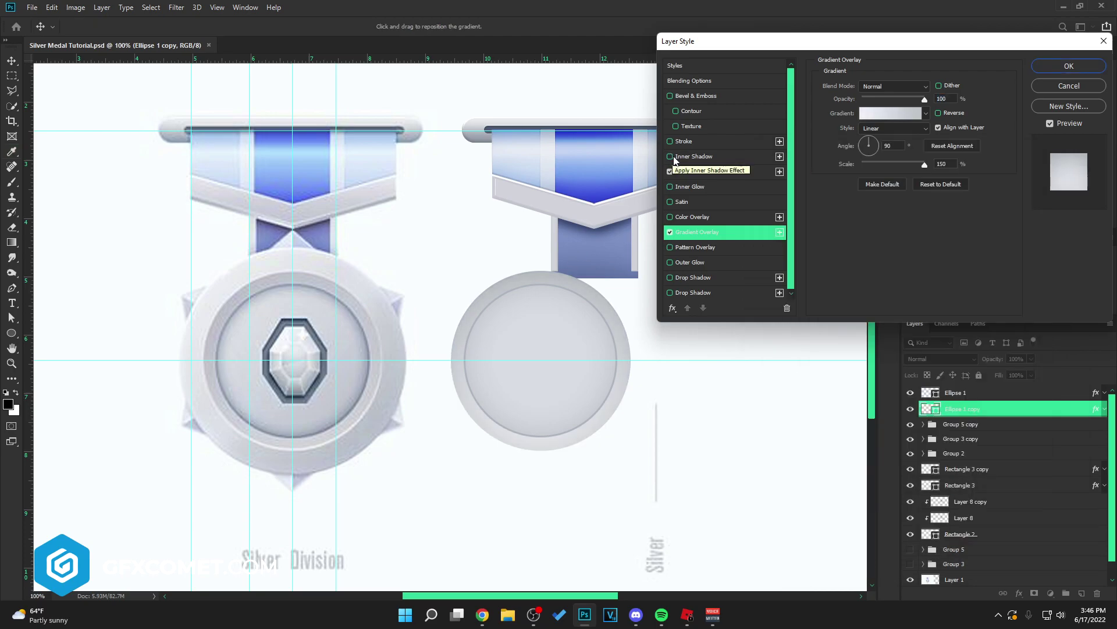
key(Return)
key(ctrl+semicolon)
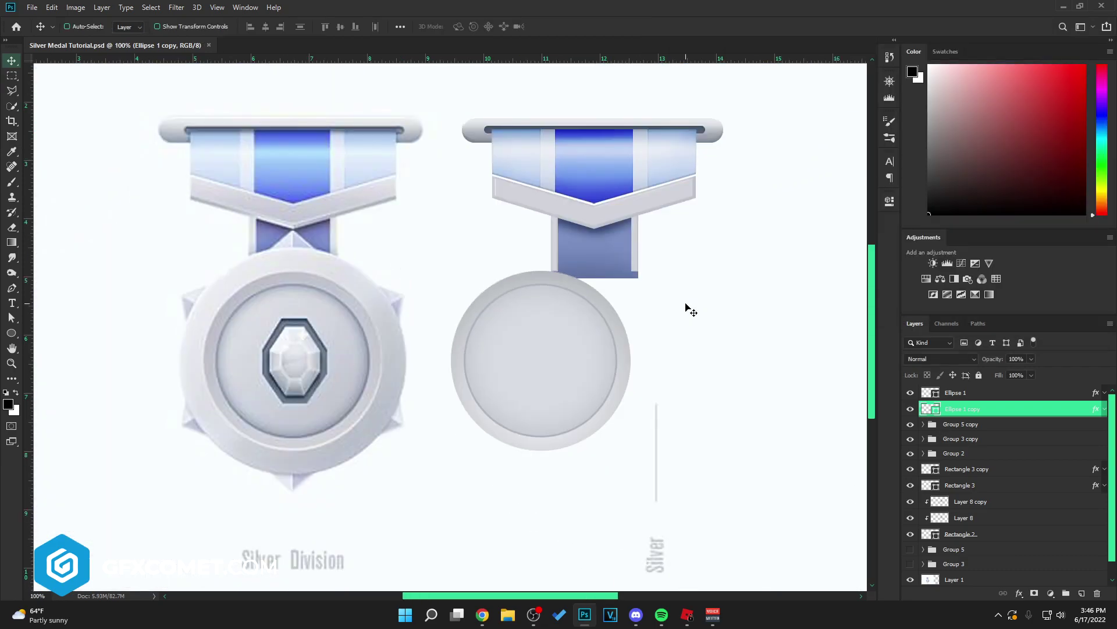
- Duplicate the inner ring, enlarge the copy to the reference medal's outer ring, realign it around the disc and save the file
key(ctrl+j)
drag(510, 375, 262, 374)
key(ctrl+t)
drag(381, 271, 412, 247)
key(Return)
drag(378, 320, 624, 319)
key(ctrl+s)
- Recolour the outer ring's gradient overlay from c1c5d1 to e8e9ed, sampled from the bottom and top of the reference outer ring
double_click(1009, 421)
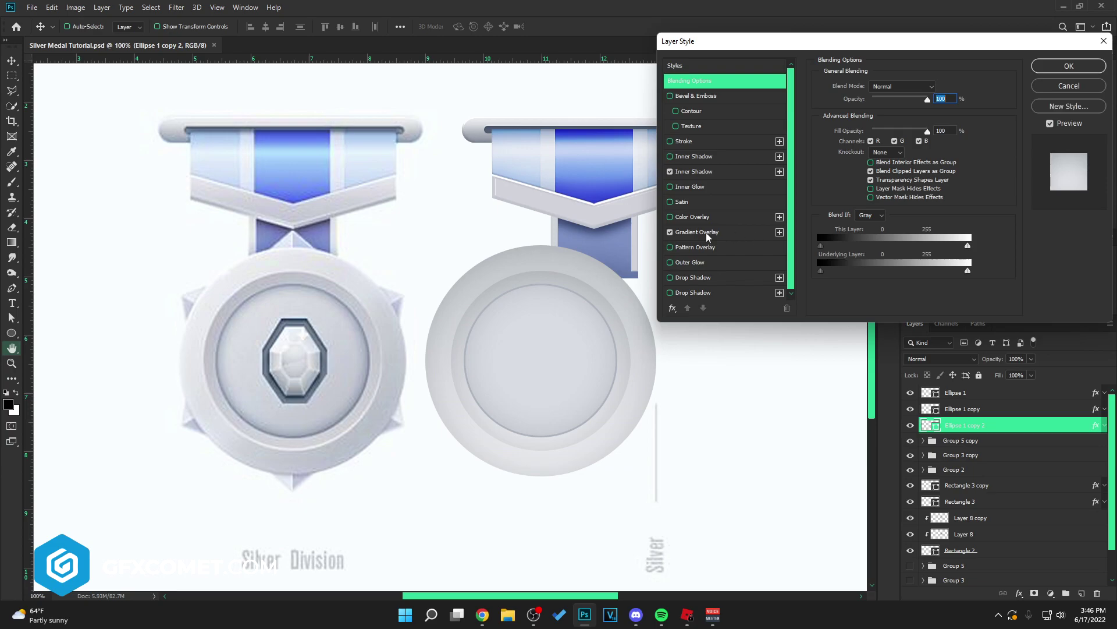
click(698, 231)
click(890, 113)
double_click(782, 393)
click(303, 466)
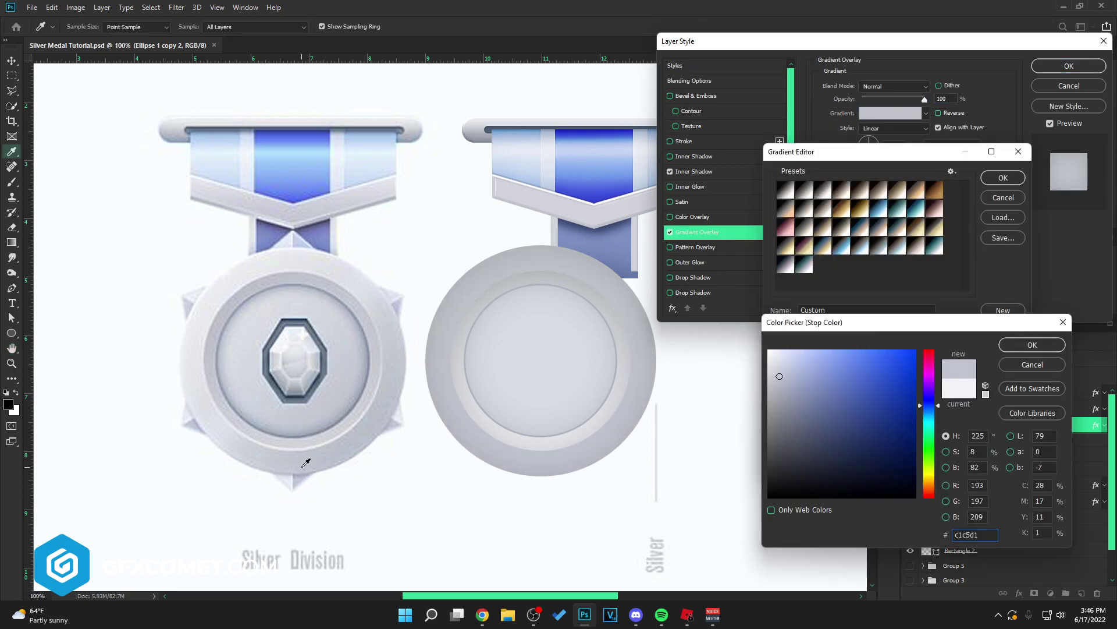
click(1033, 345)
double_click(1014, 390)
click(292, 255)
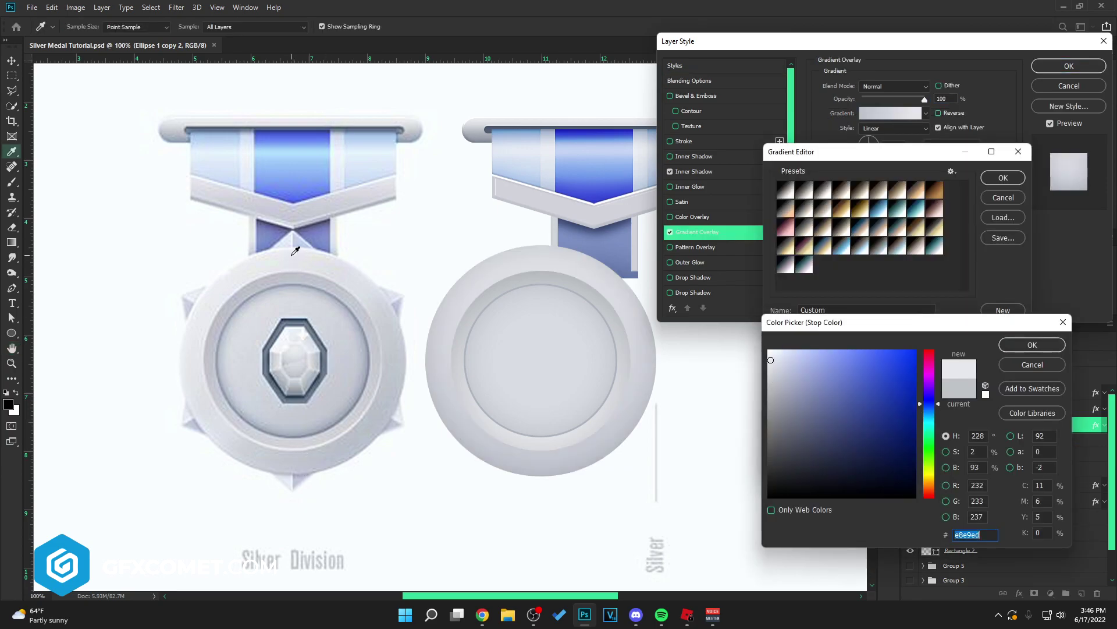
click(1032, 344)
click(1004, 177)
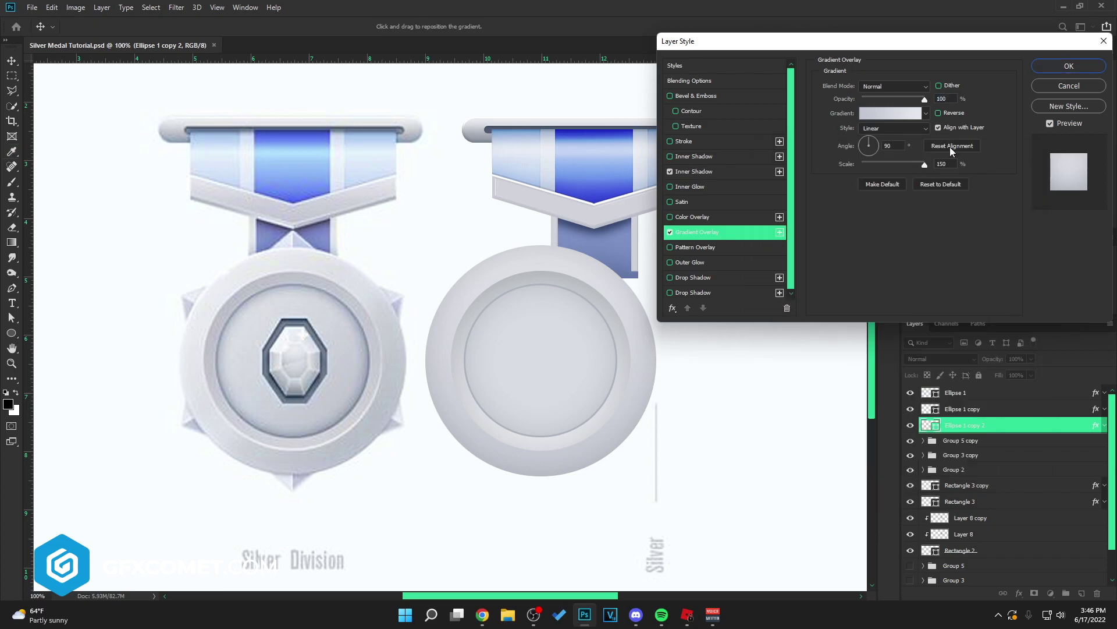
- Enable the outer ring's first inner shadow in white, lower its opacity and change its blend mode
click(718, 156)
click(938, 87)
click(767, 350)
click(1054, 345)
drag(879, 103, 847, 105)
click(892, 88)
click(872, 224)
- Add Bevel & Emboss to the outer ring with size 7 px, angle 105°, altitude 5° and a curved gloss contour
click(707, 96)
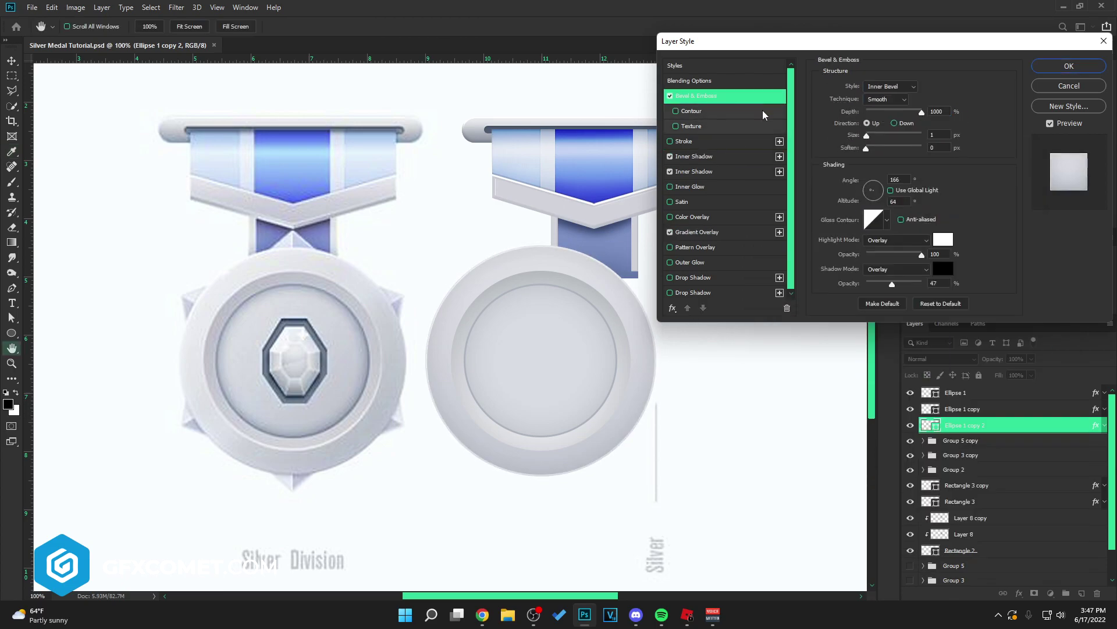
drag(872, 189, 871, 181)
drag(874, 135, 869, 137)
click(887, 219)
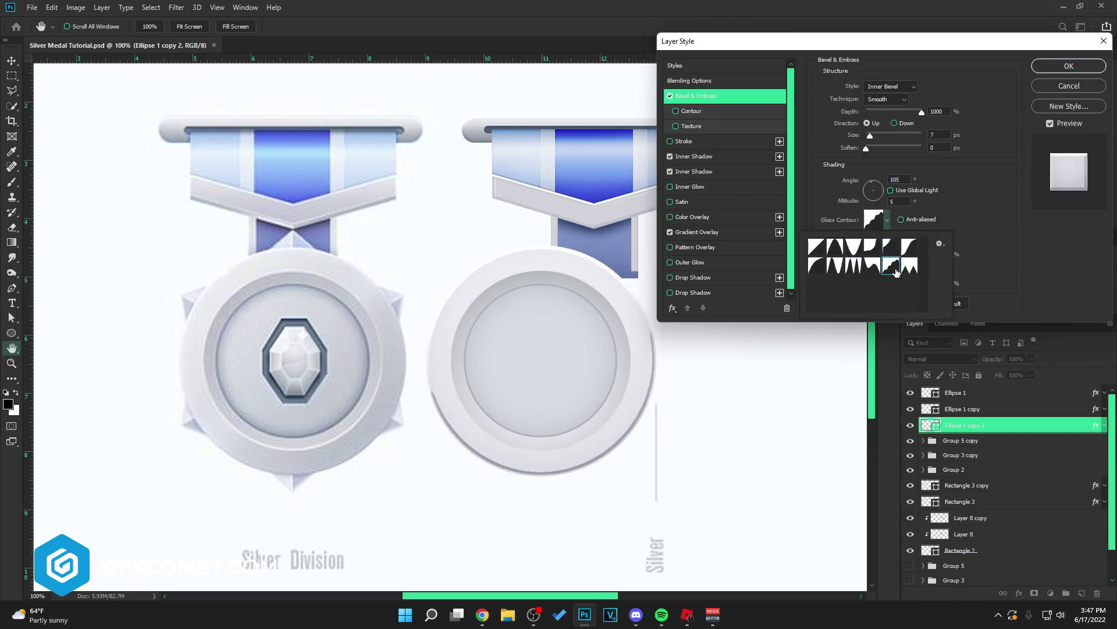
click(835, 266)
click(853, 204)
- Try the Chisel Hard technique on the outer ring's bevel and switch it back to Smooth
click(899, 86)
click(897, 99)
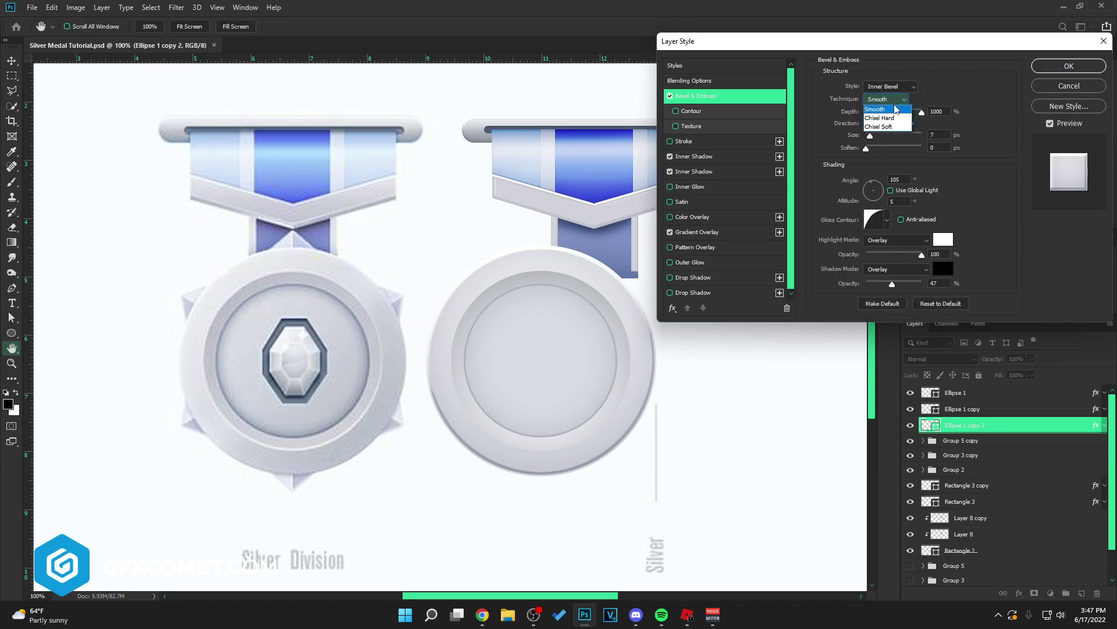
click(888, 120)
click(888, 99)
click(885, 109)
- Adjust the outer ring's bevel to size 7 px, highlight opacity 93% and shadow opacity 20%
drag(870, 136, 867, 139)
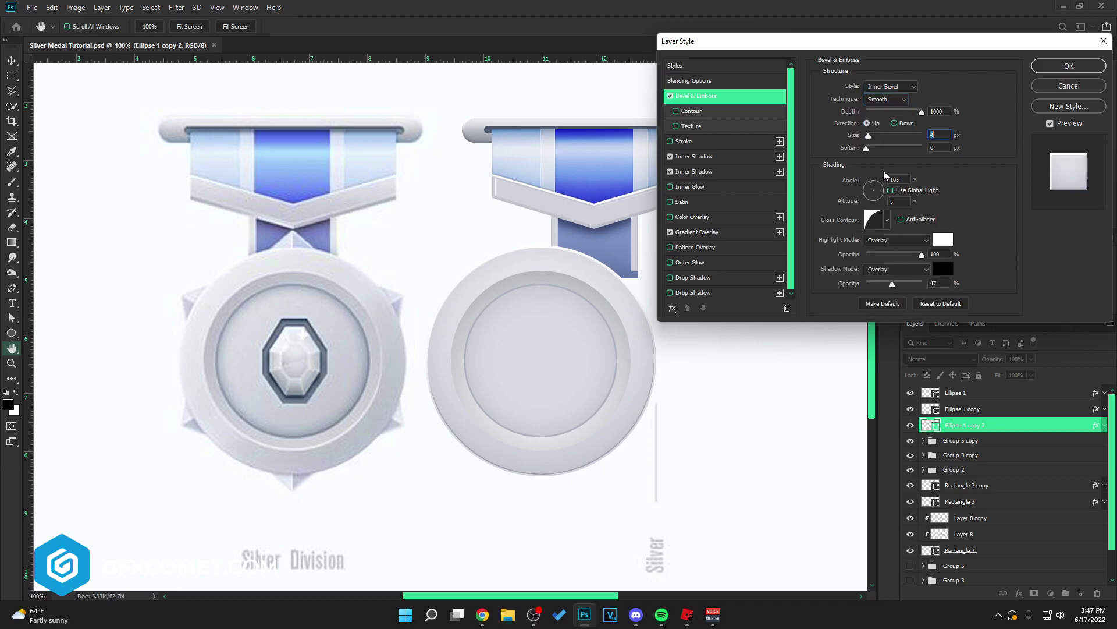
drag(939, 260, 915, 263)
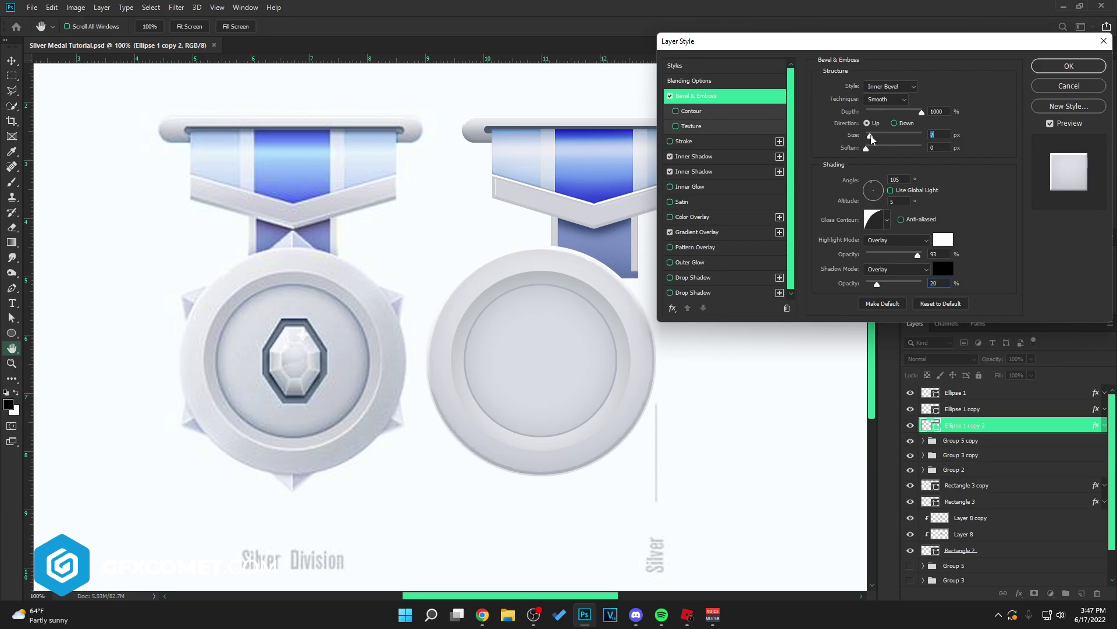
click(1070, 66)
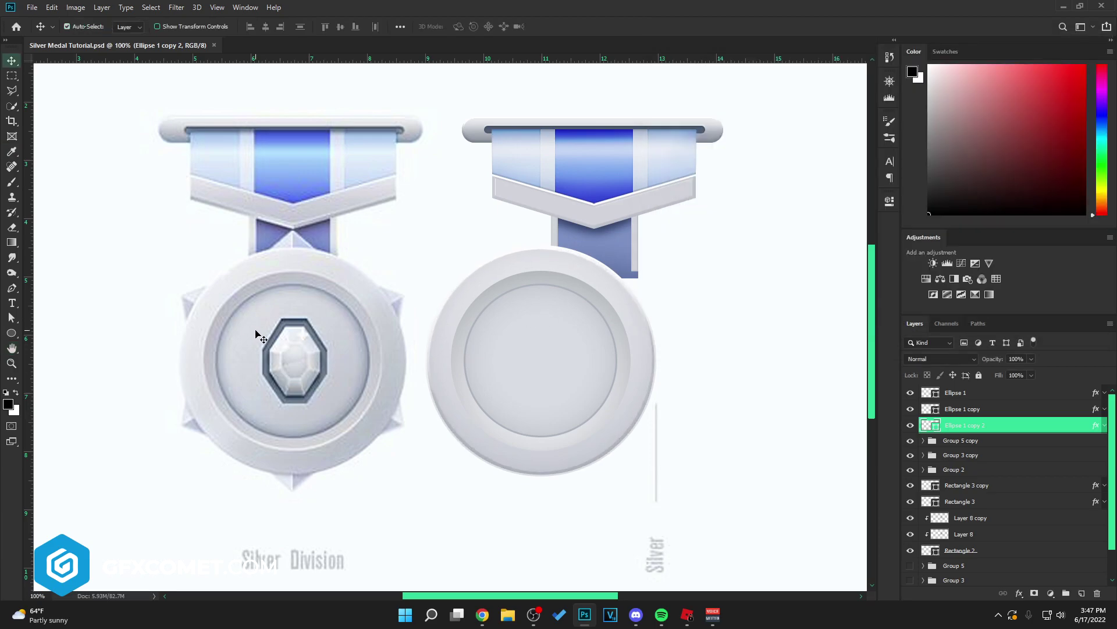
- Recolour the inner disc's first inner shadow with the darker grey sampled from the reference disc's edge
click(1034, 396)
double_click(1036, 394)
key(ctrl+plus)
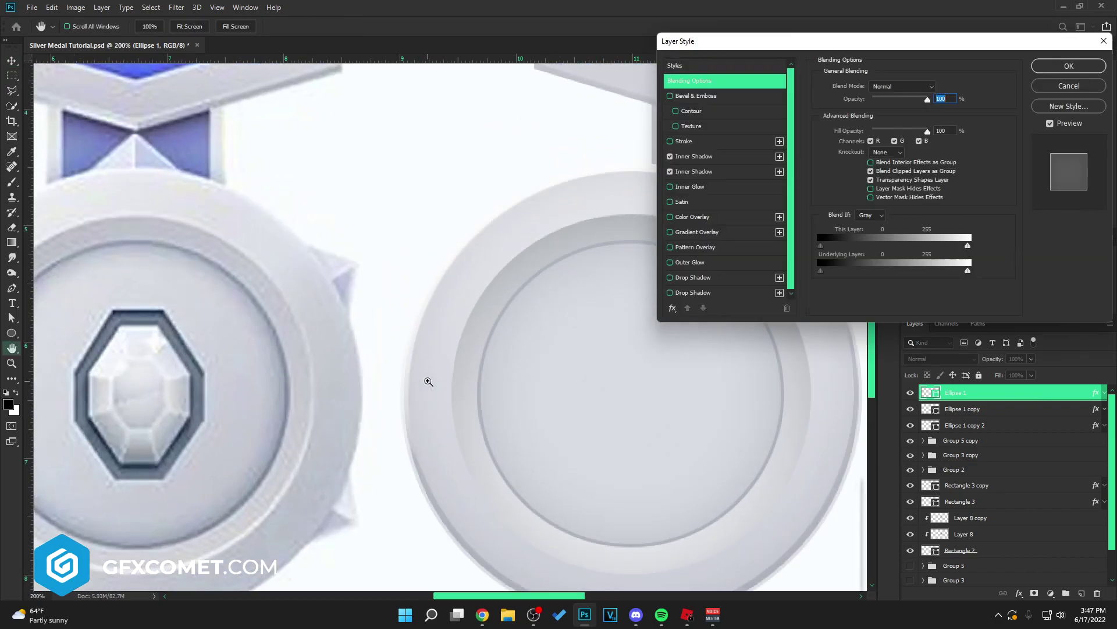
drag(427, 378, 641, 379)
click(681, 156)
click(938, 88)
click(241, 253)
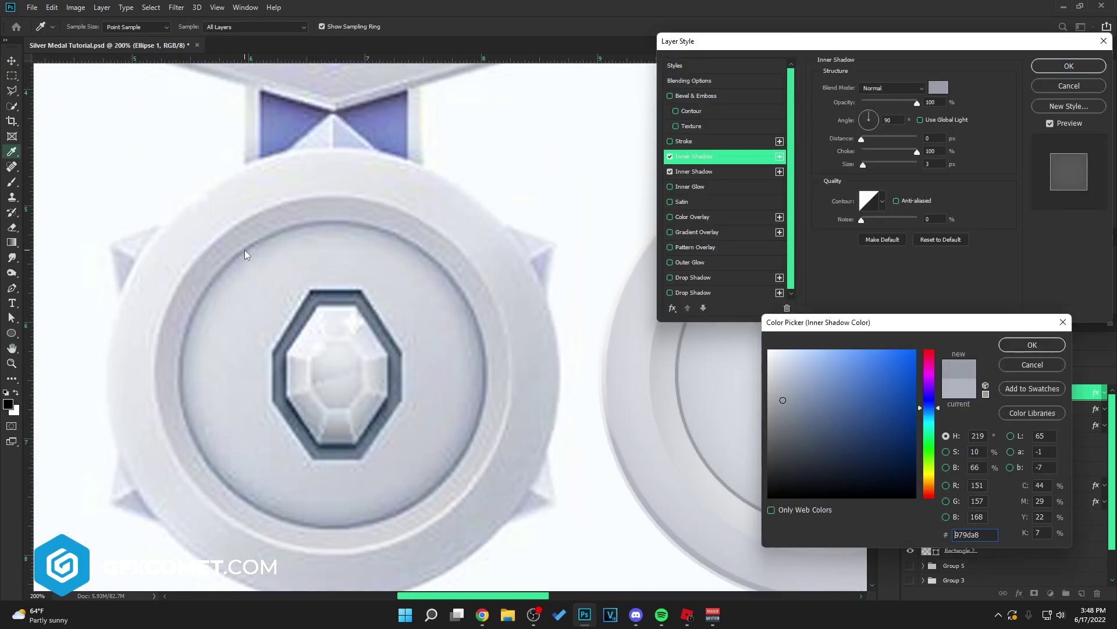
click(245, 249)
click(241, 253)
click(1013, 344)
- Set the inner disc's second inner shadow to 2b353f, sampled from the reference gem's dark frame, at 50% opacity
drag(814, 45, 684, 66)
click(571, 189)
click(809, 107)
click(311, 298)
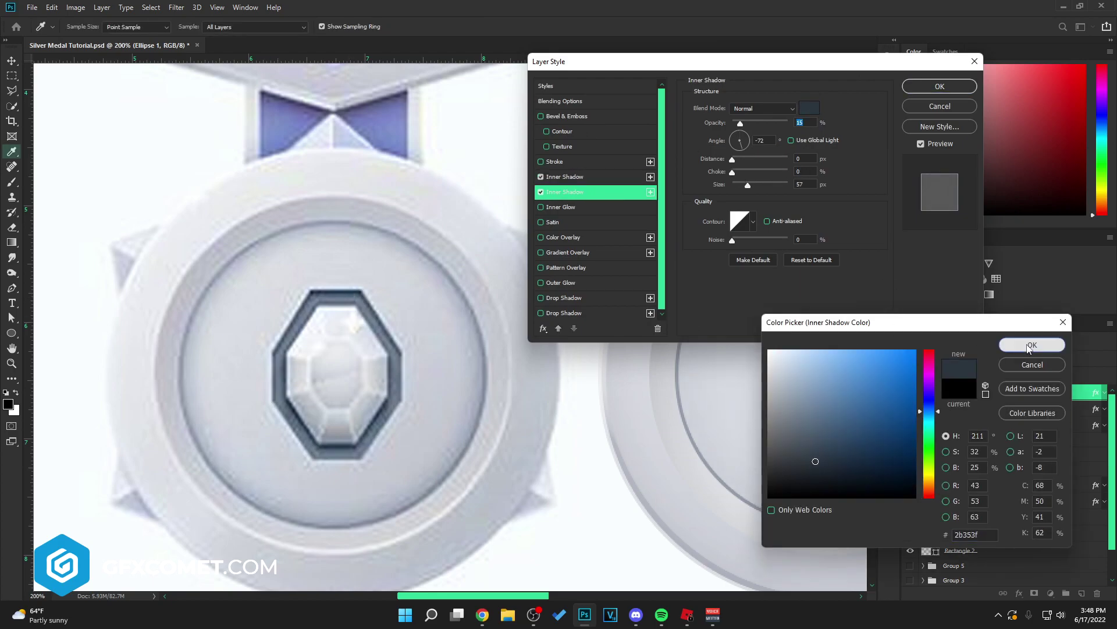
click(1031, 344)
drag(739, 123, 757, 124)
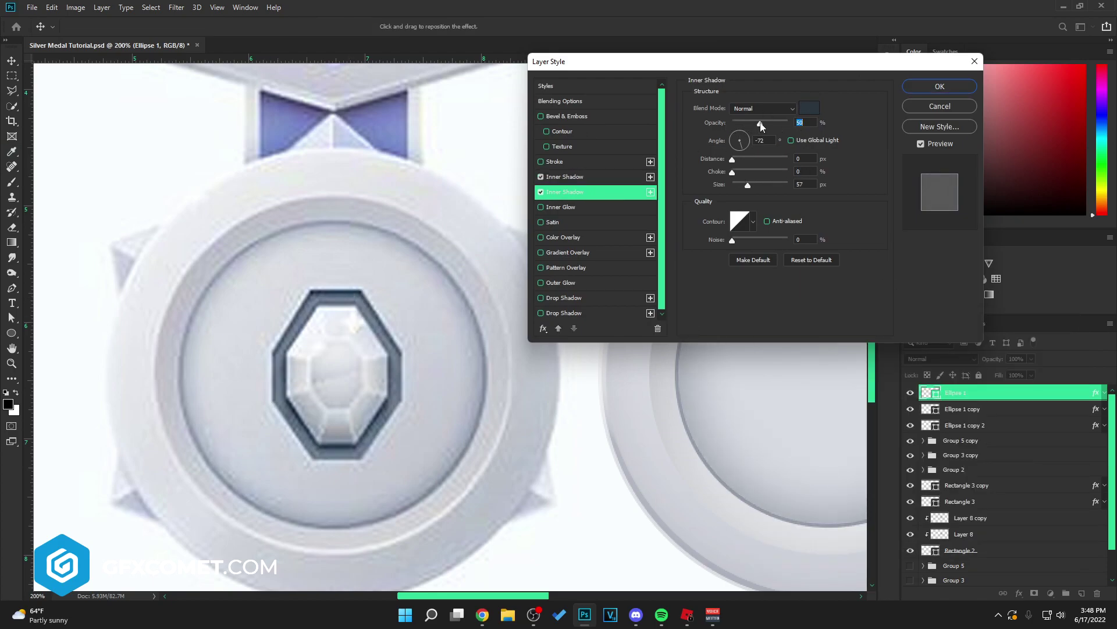
- Add a 1 px outside stroke to the inner disc in a light grey sampled from the reference disc
click(555, 162)
click(717, 190)
click(367, 252)
click(1032, 345)
drag(738, 105, 734, 107)
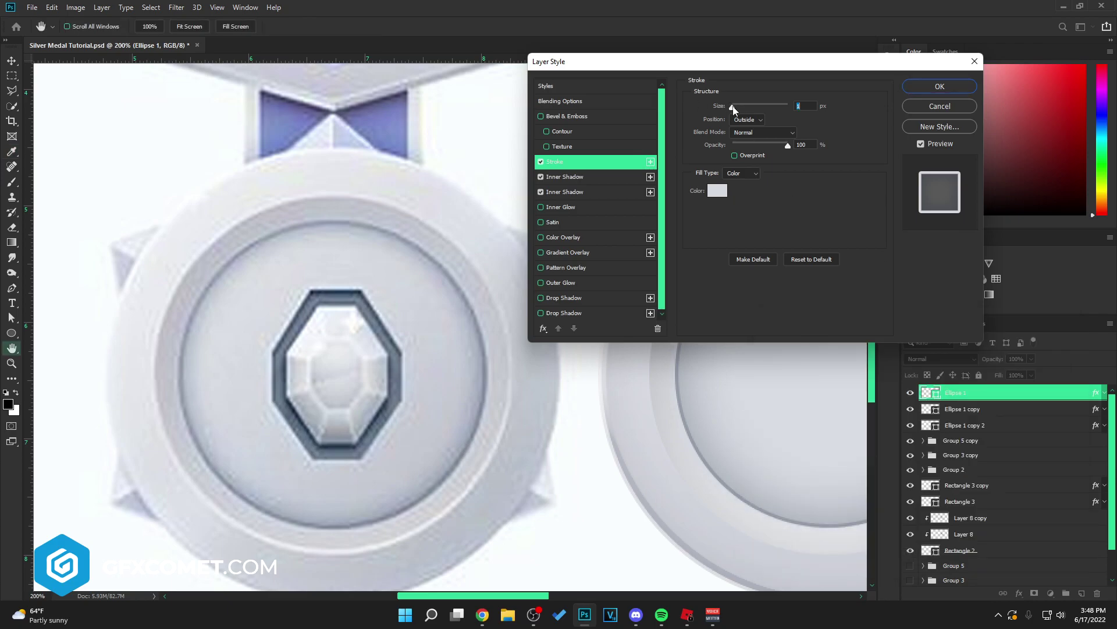
key(Return)
key(v)
key(ctrl+minus)
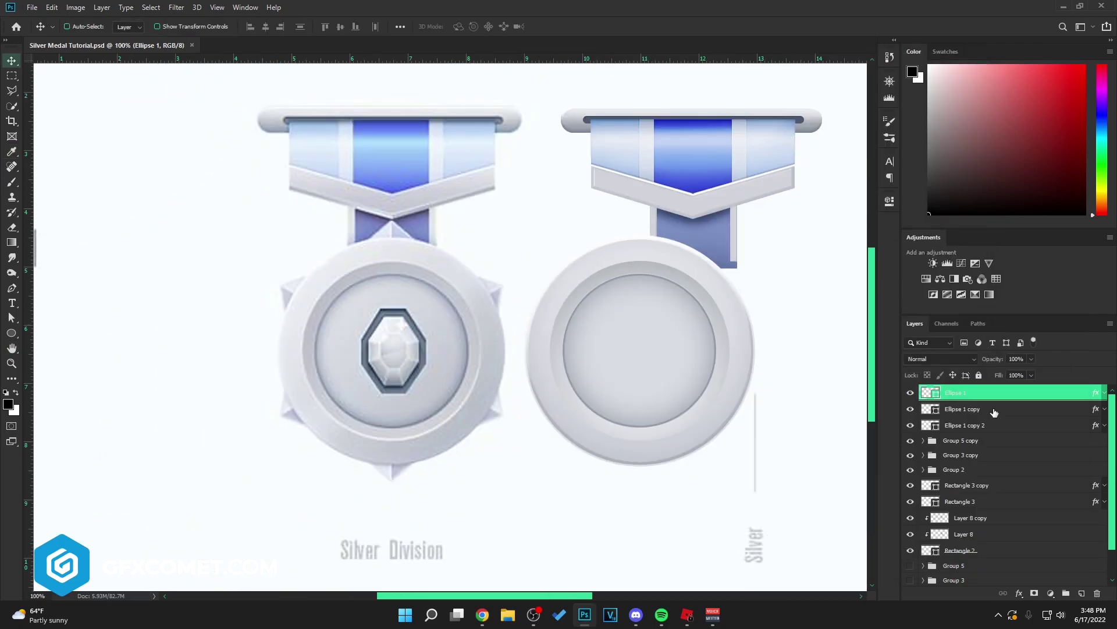
- Recolour the inner disc's first inner shadow to a medium blue-grey
double_click(1036, 392)
click(810, 205)
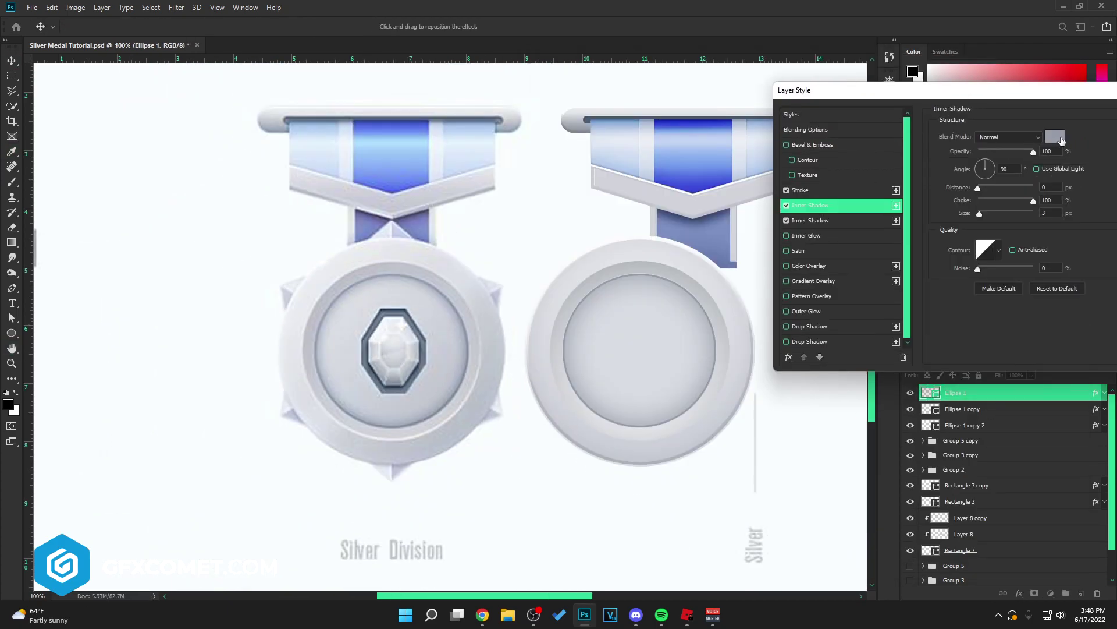
click(1054, 136)
drag(820, 424, 796, 430)
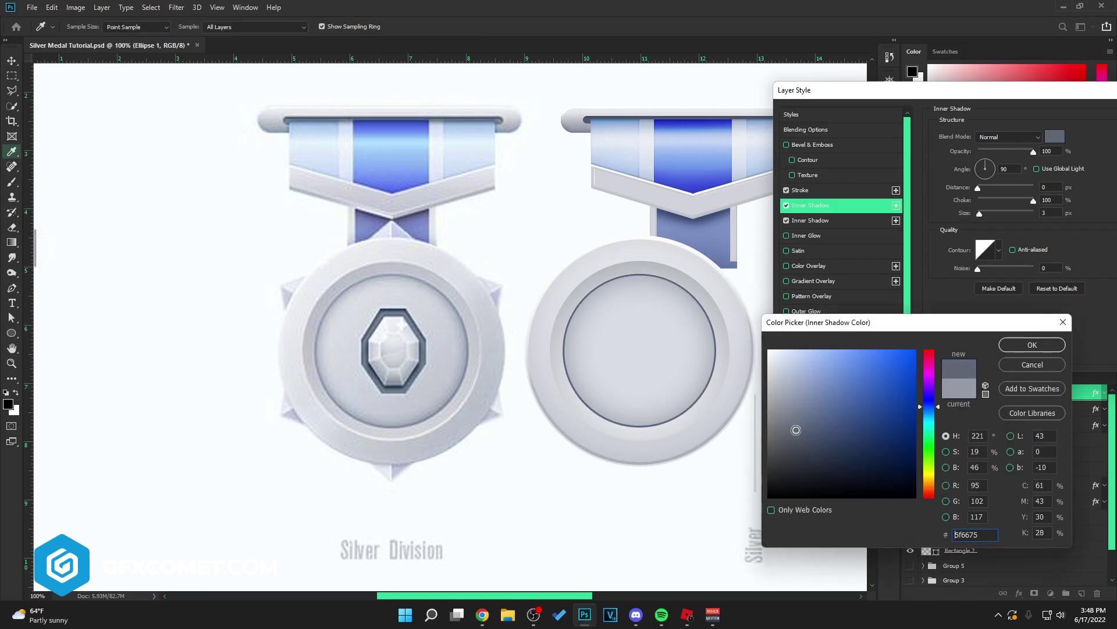
click(785, 409)
click(1002, 348)
- Recolour the inner disc's second inner shadow to a dark navy blue
click(830, 221)
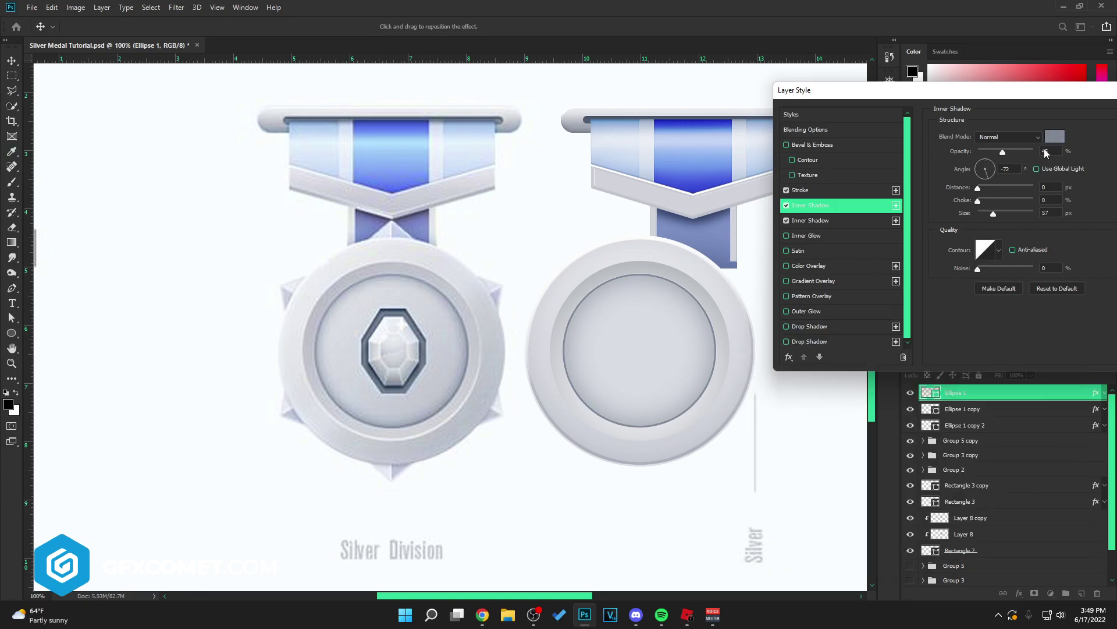
click(1052, 139)
click(825, 392)
click(863, 440)
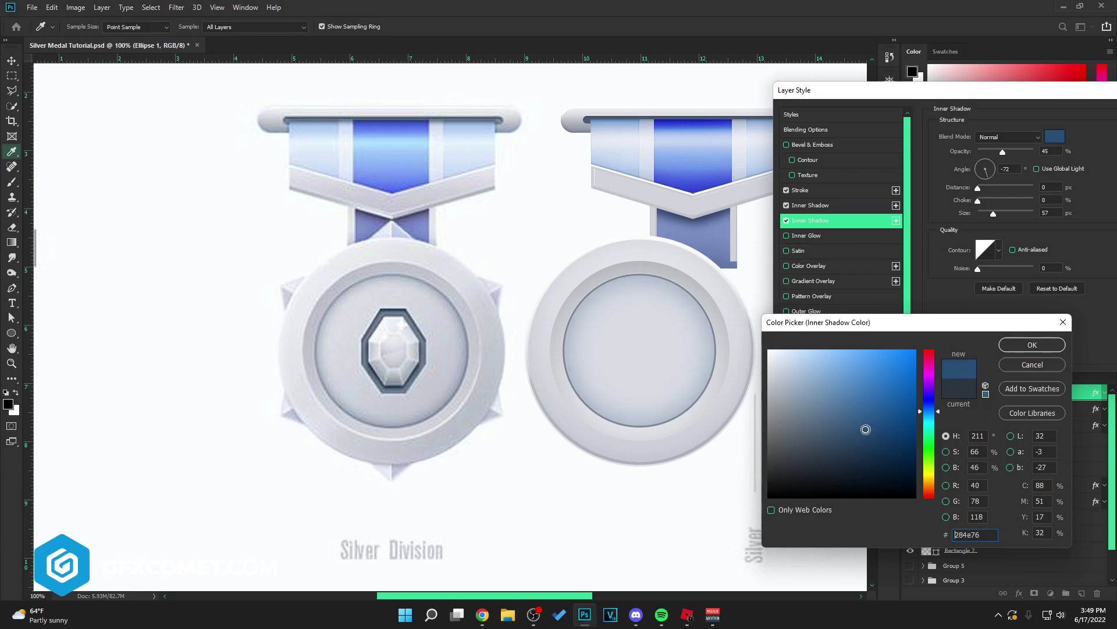
click(1032, 345)
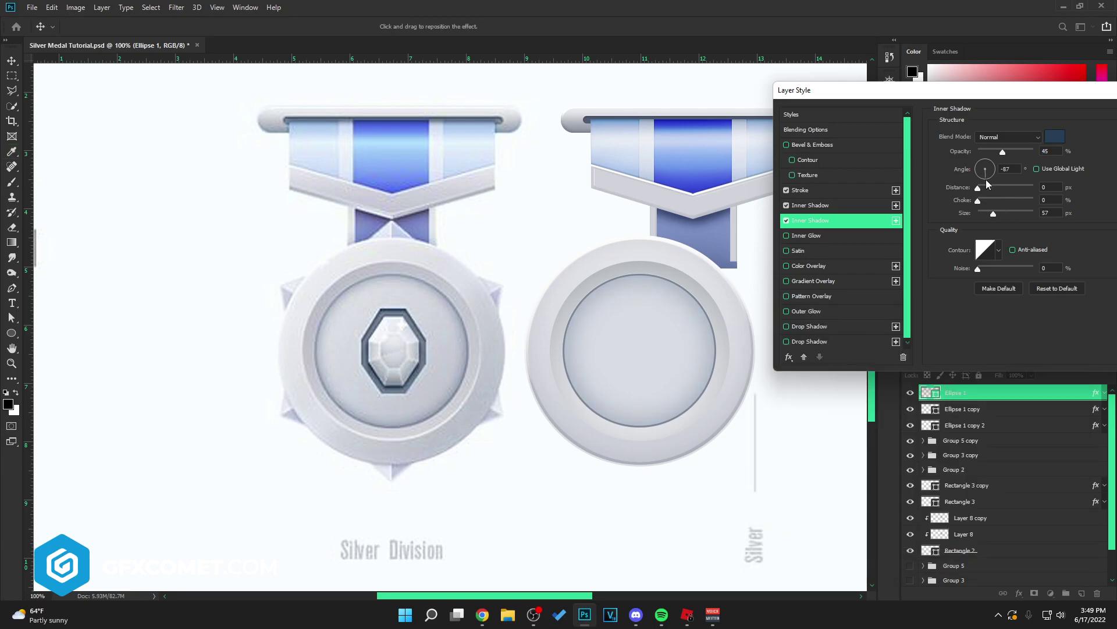
- Set the inner disc's second inner shadow to a -90° angle, 13 px distance and 40% opacity
click(985, 187)
drag(1002, 152, 1048, 150)
click(1011, 137)
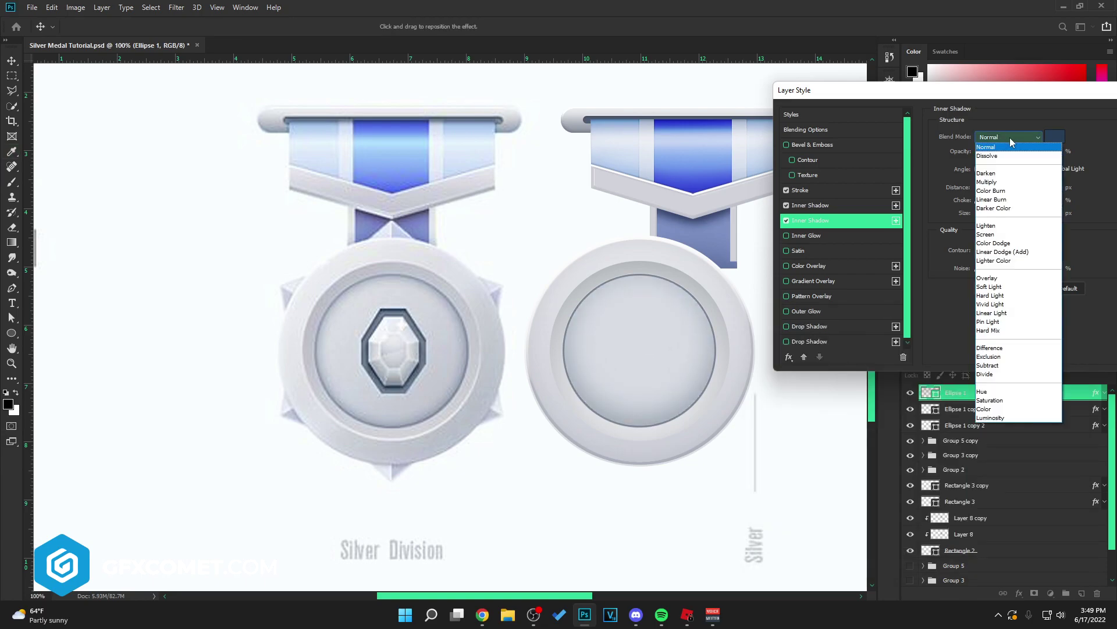
click(994, 278)
click(1019, 137)
click(996, 147)
click(993, 150)
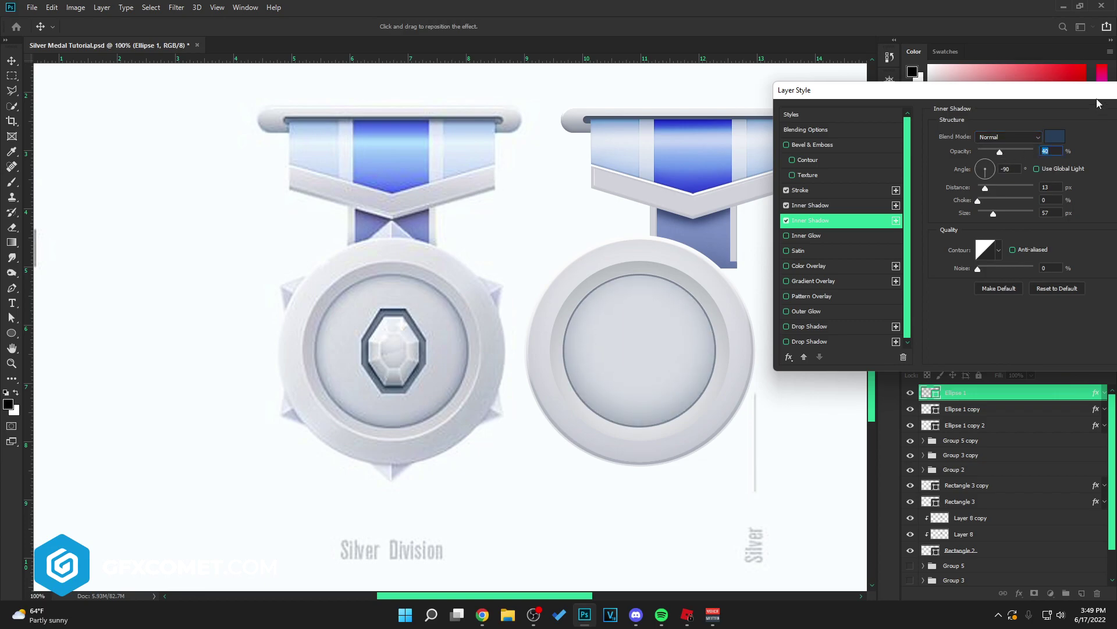
key(Return)
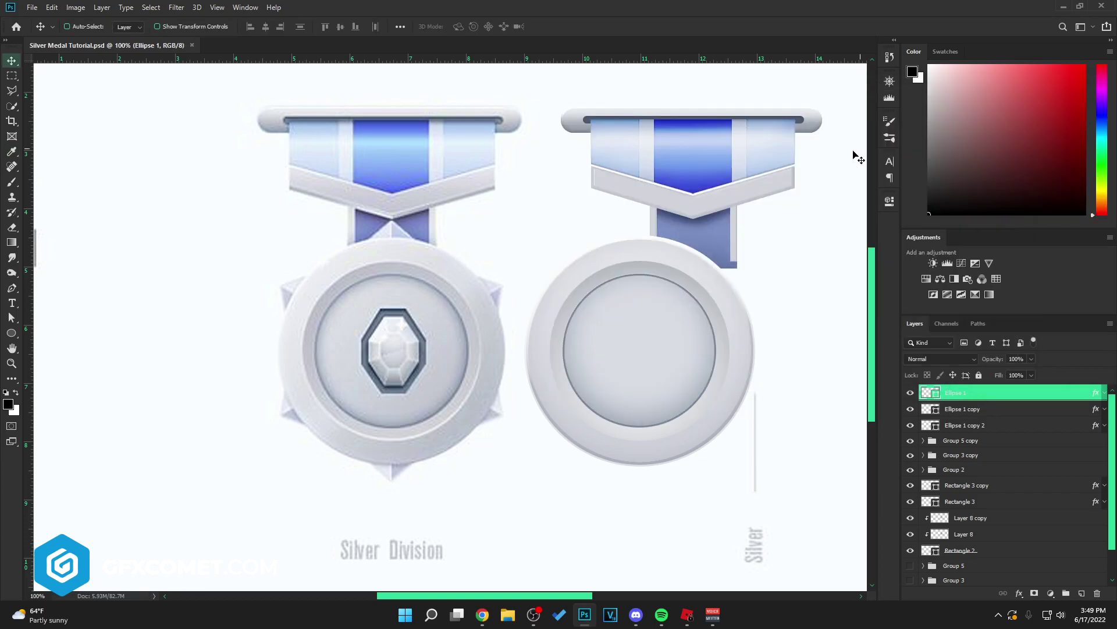
click(395, 276)
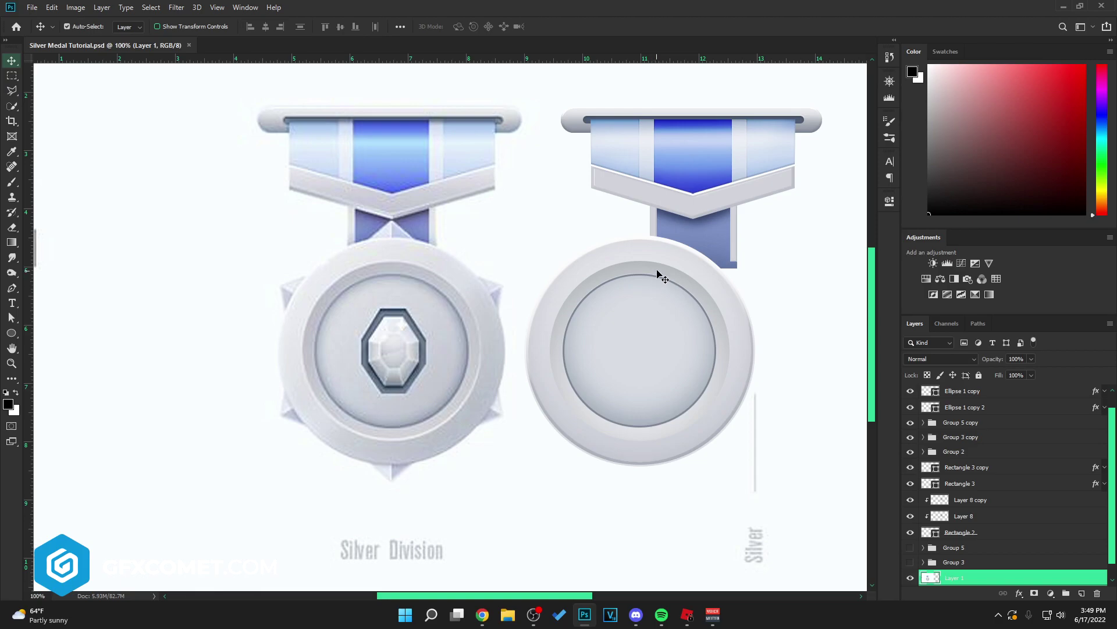
- Set the start colour of the middle ring's gradient overlay to a light grey sampled from the reference ring's lower part
click(1029, 394)
double_click(1050, 394)
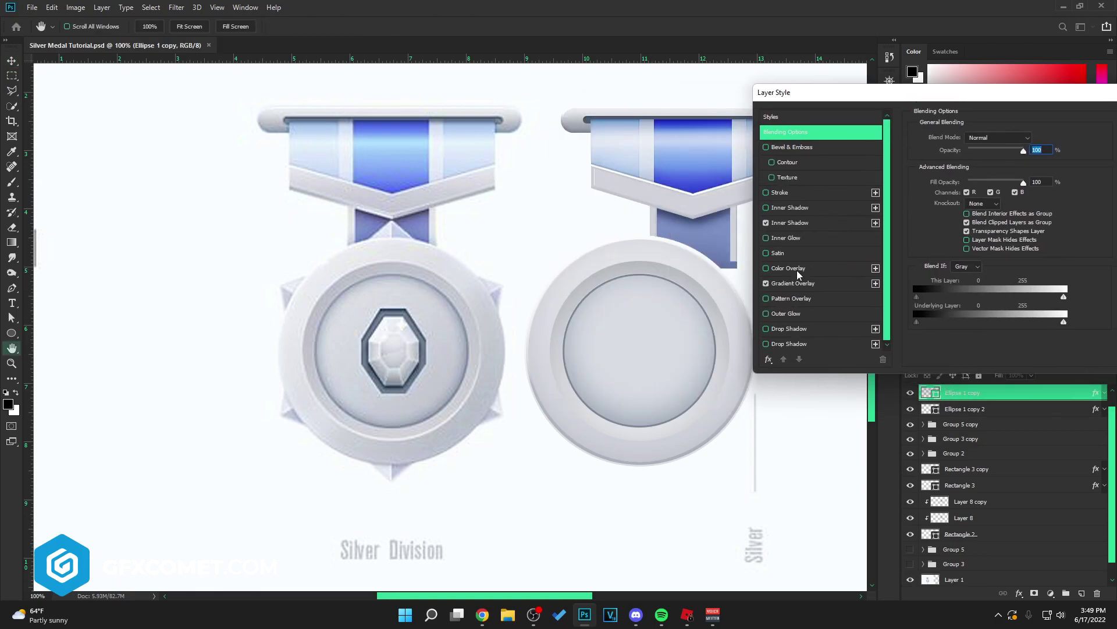
click(793, 283)
click(989, 164)
double_click(779, 391)
click(437, 312)
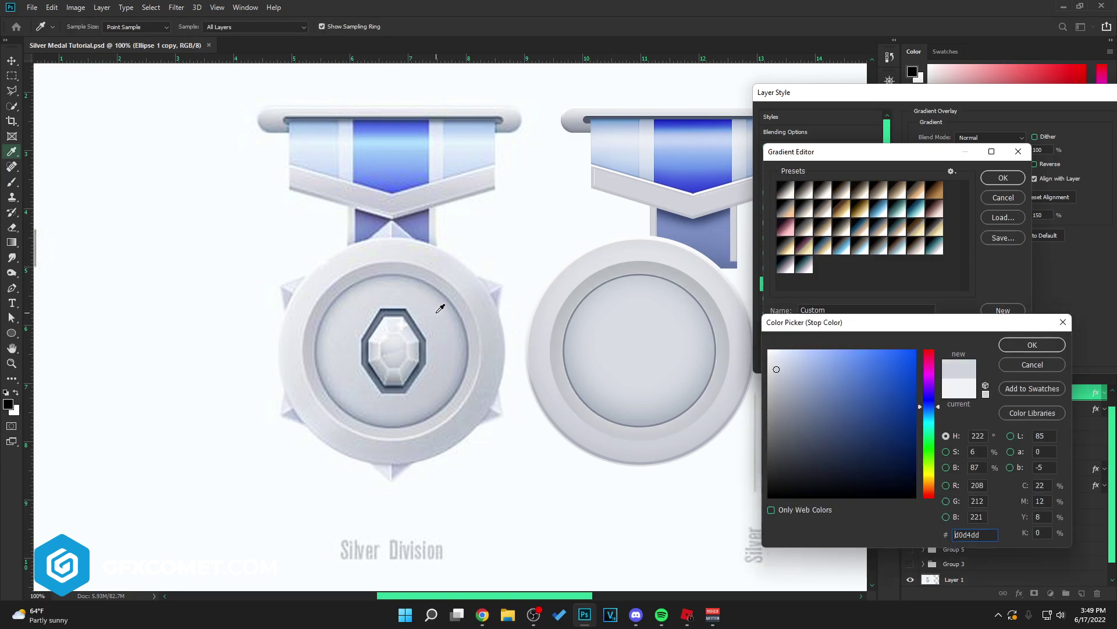
click(378, 431)
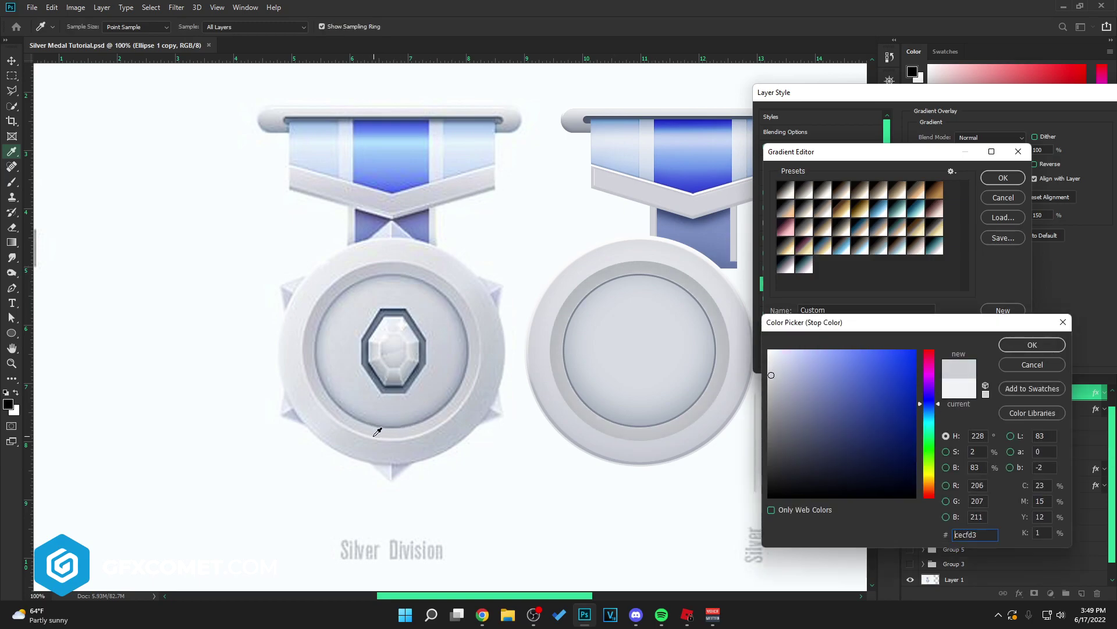
click(373, 436)
click(1045, 346)
- Set the end colour of the middle ring's gradient to a darker grey sampled from the upper part of the reference ring
double_click(1014, 389)
drag(391, 266, 421, 274)
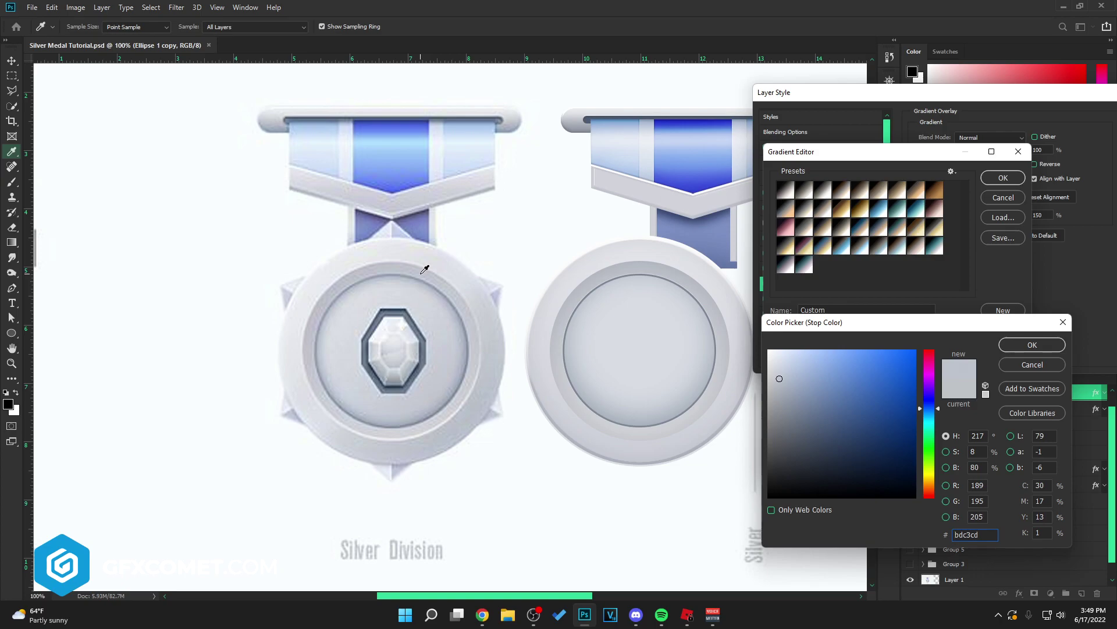
click(453, 289)
click(440, 252)
click(430, 288)
click(1031, 344)
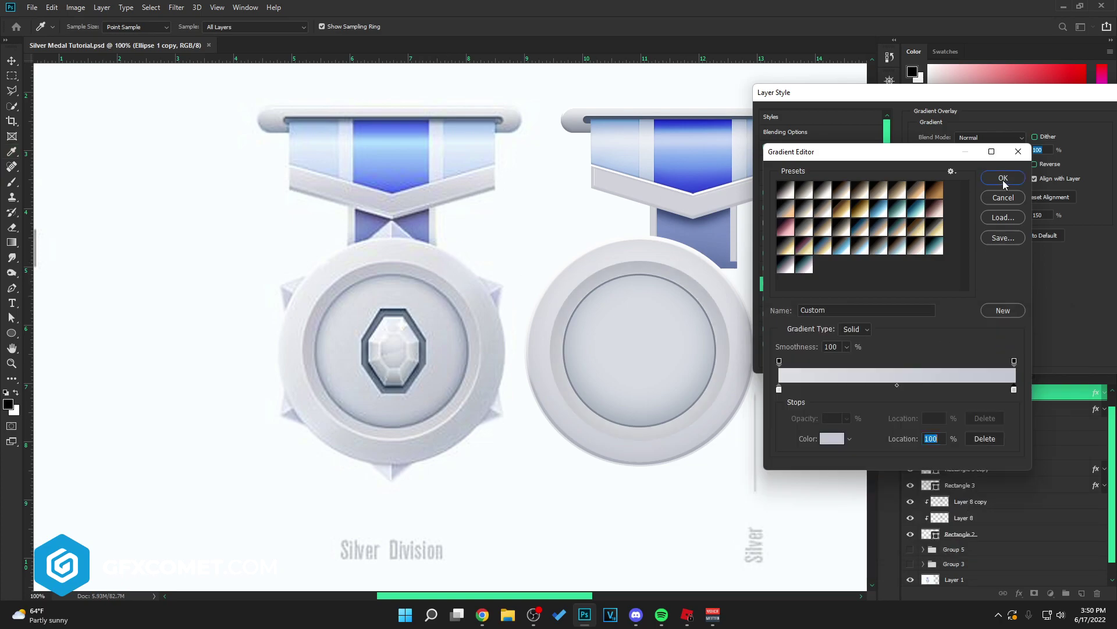
click(1003, 180)
- Add a light grey outside stroke to the middle ring
click(772, 192)
click(943, 221)
key(Return)
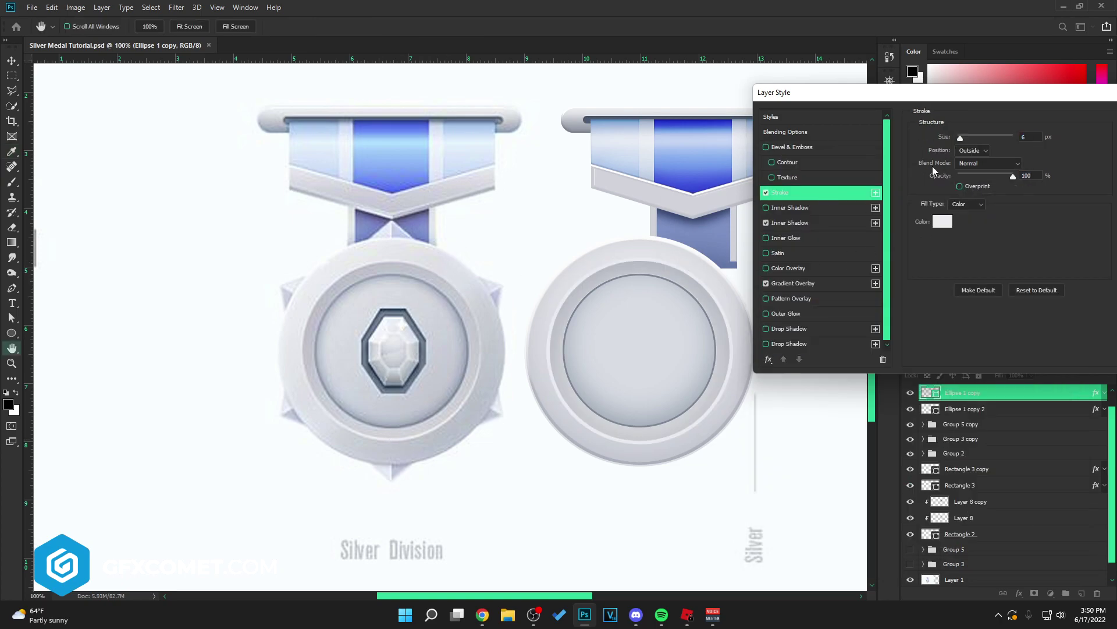
drag(1082, 94, 862, 96)
click(945, 117)
- Centre the disc beneath the ribbon and group its three ellipse layers
drag(735, 302, 582, 349)
shift+click(966, 409)
key(ctrl+g)
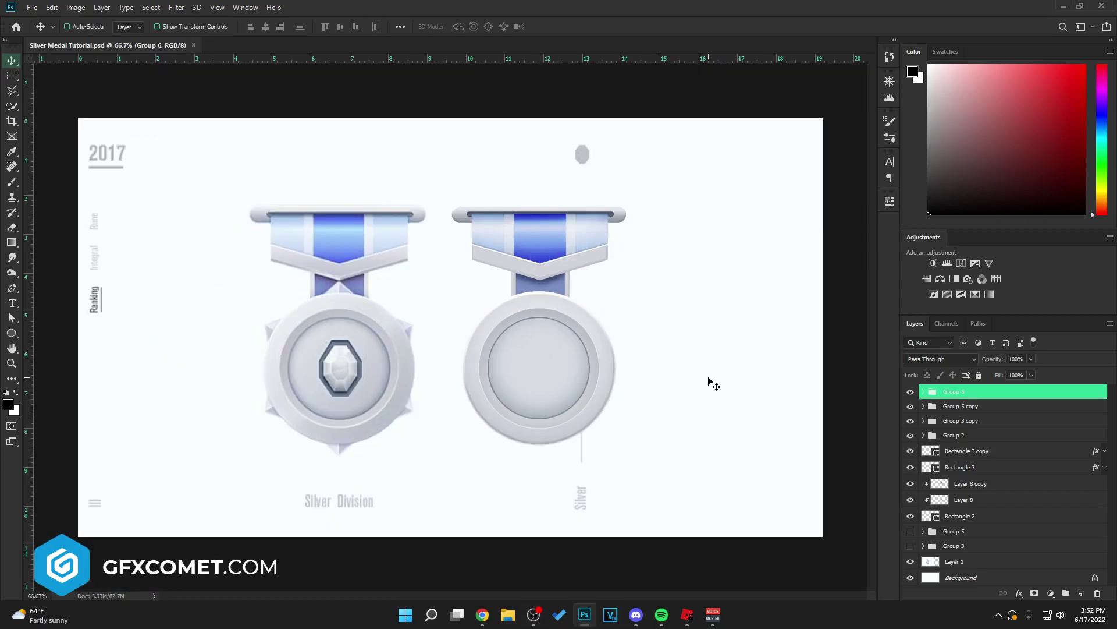
- Draw the upper-left quarter of the reference gem's frame with the Pen tool on a new layer, using the centre guides
key(ctrl+plus)
key(ctrl+plus)
drag(338, 288, 526, 170)
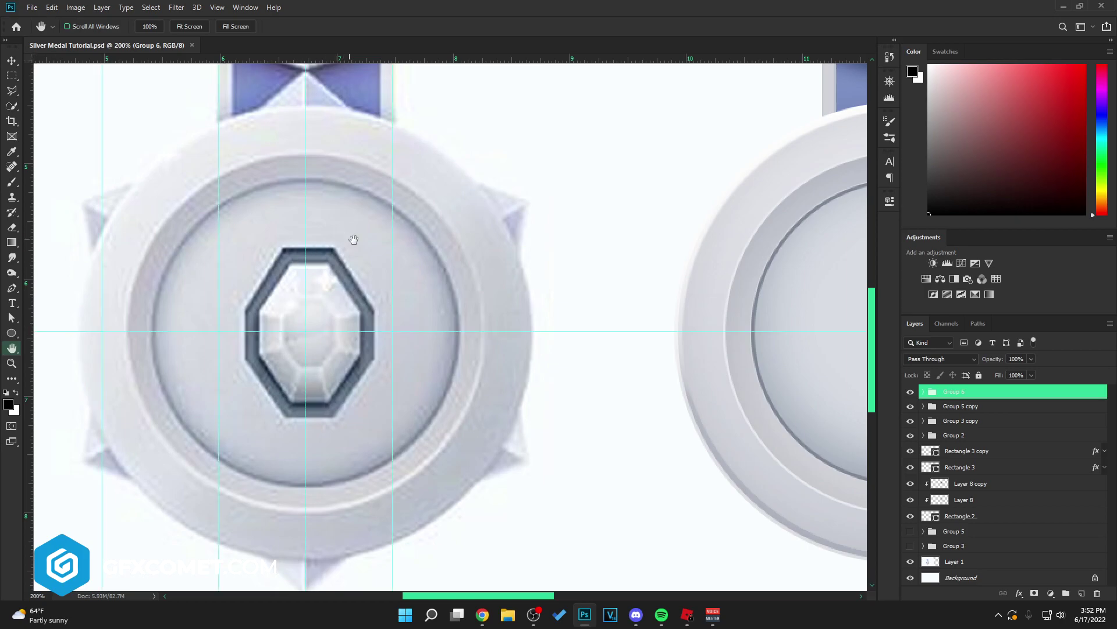
click(1080, 594)
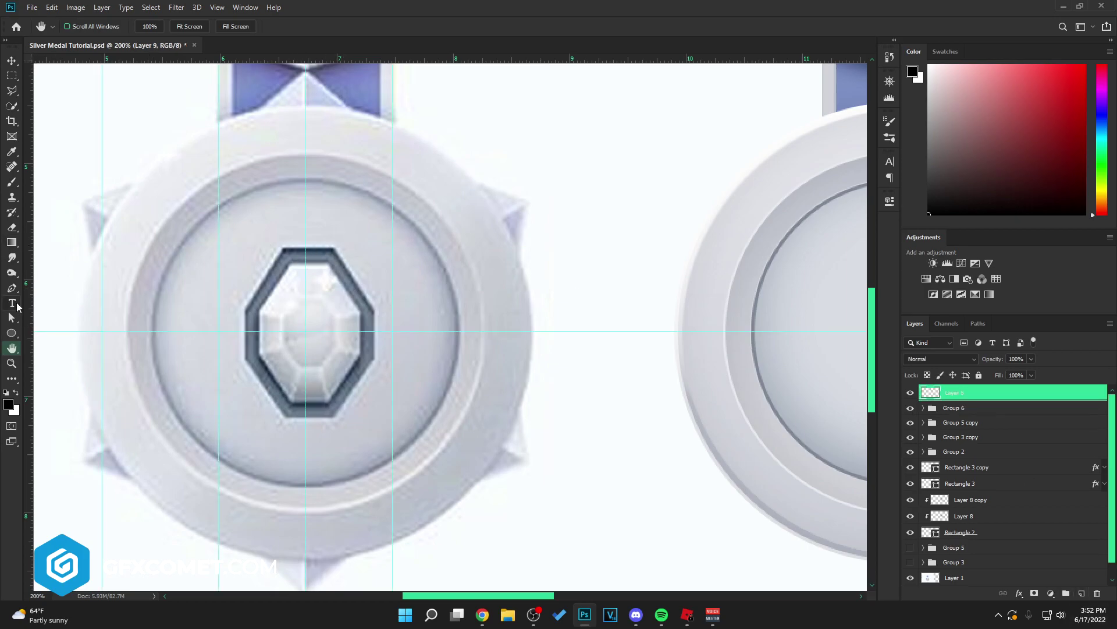
click(246, 331)
click(306, 331)
click(306, 249)
- Duplicate the quarter shape and flip it vertically to form the left half of the gem frame
key(v)
key(ctrl+j)
key(ctrl+t)
drag(276, 248, 276, 415)
key(Return)
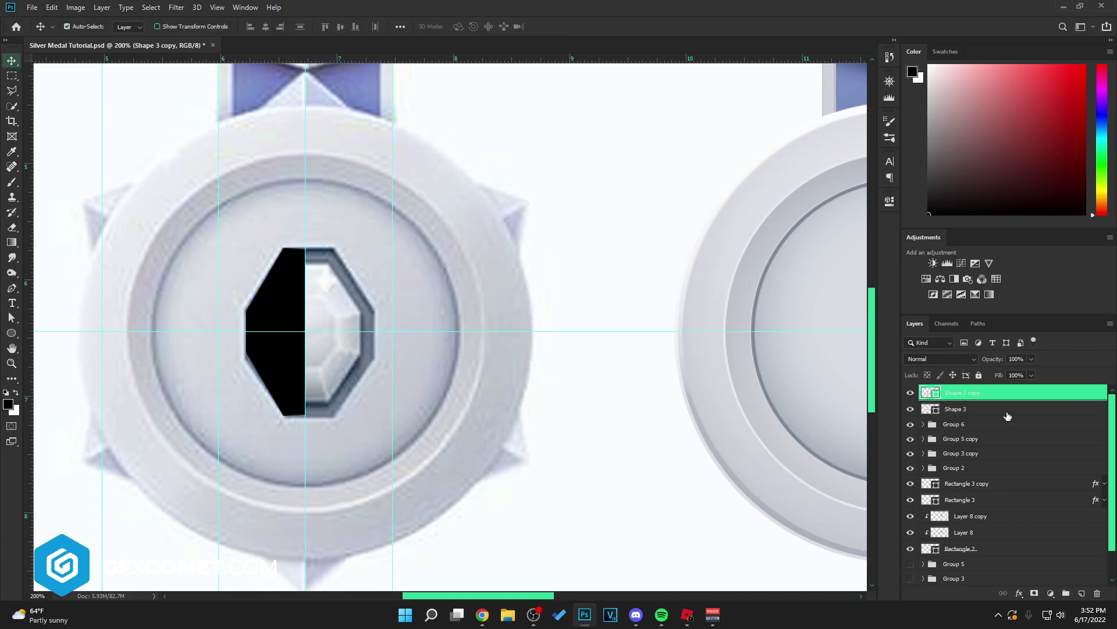
- Mirror the left half to complete the octagon and widen the four pieces to match the reference gem frame
shift+click(1008, 416)
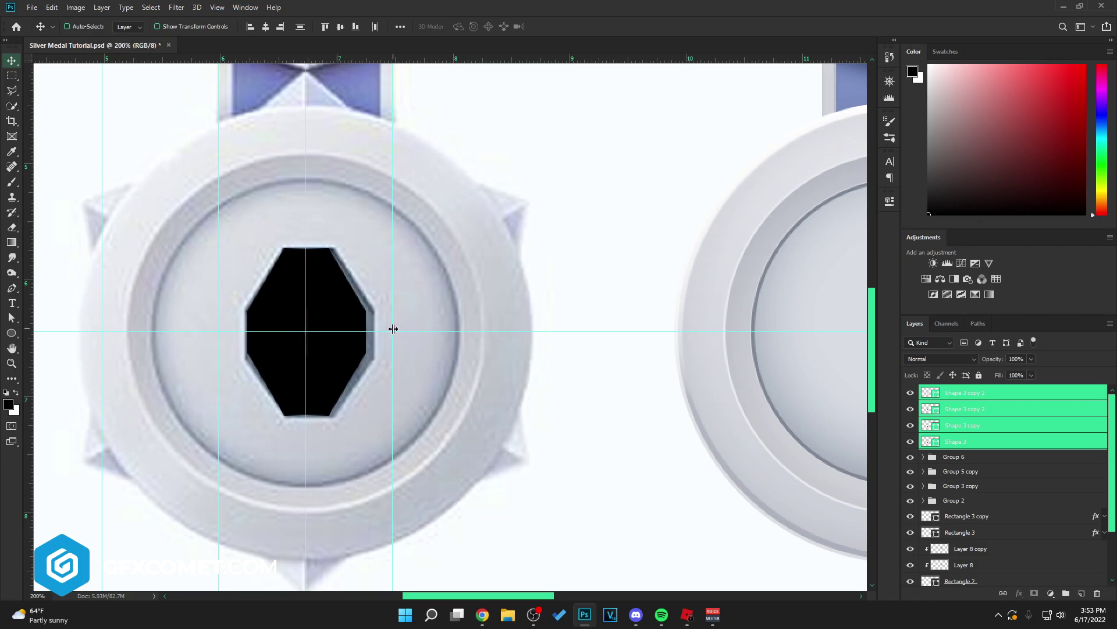
key(ctrl+t)
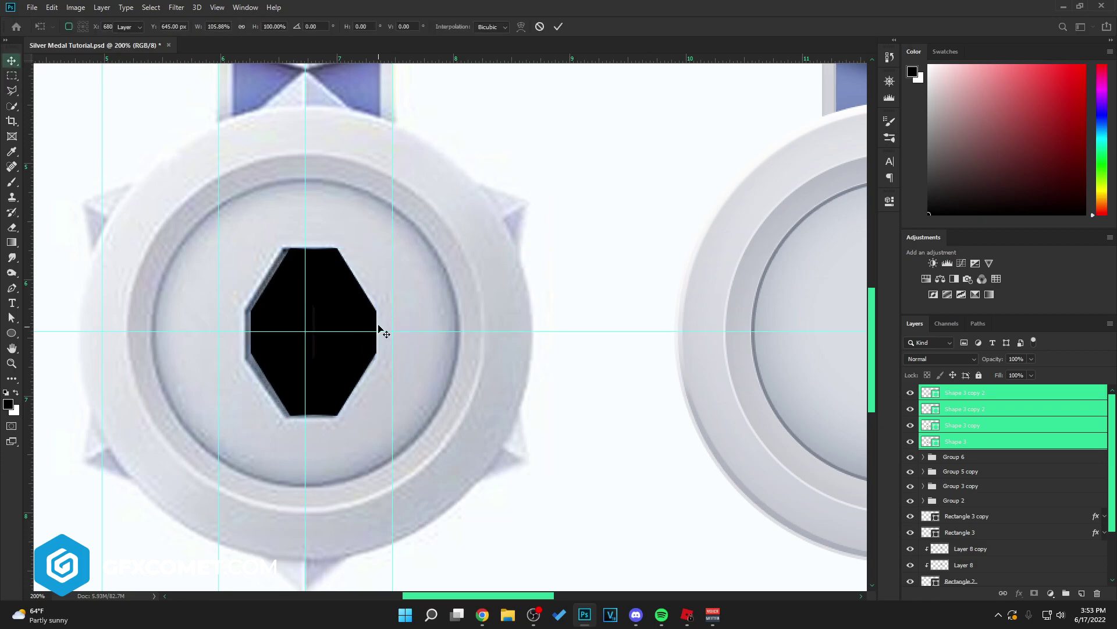
drag(378, 329, 377, 330)
key(Return)
key(ctrl+h)
- Merge the four octagon pieces into one layer and move the octagon to the right, clear of the reference gem
key(ctrl+minus)
click(951, 395)
shift+click(951, 411)
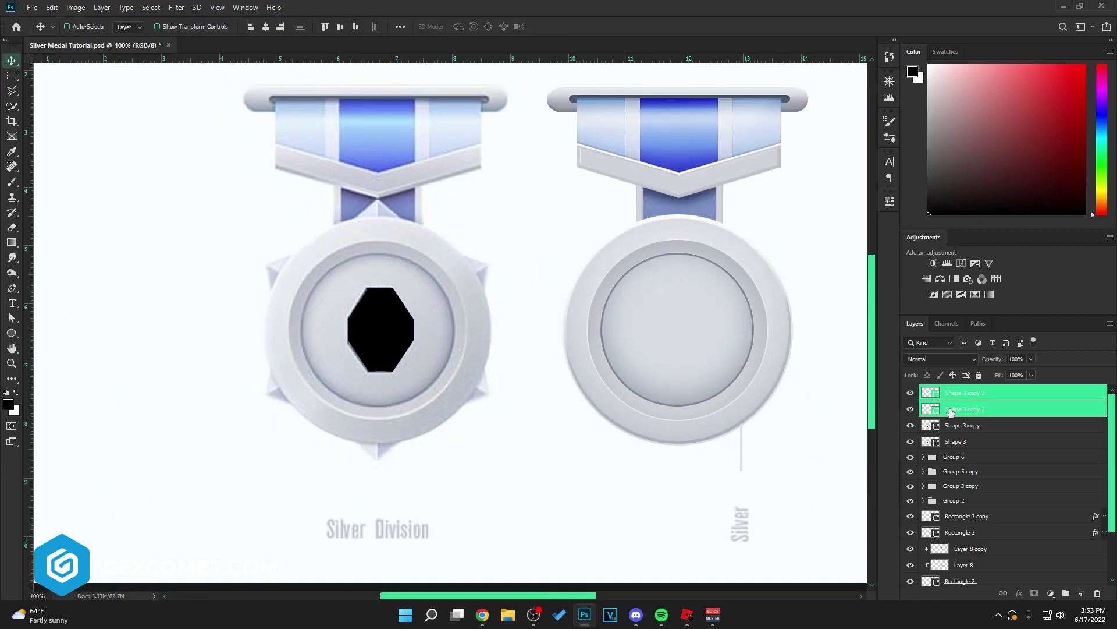
click(990, 443)
shift+click(995, 409)
click(989, 394)
key(ctrl+g)
shift+click(984, 423)
key(ctrl+e)
drag(459, 361, 557, 361)
key(ctrl+plus)
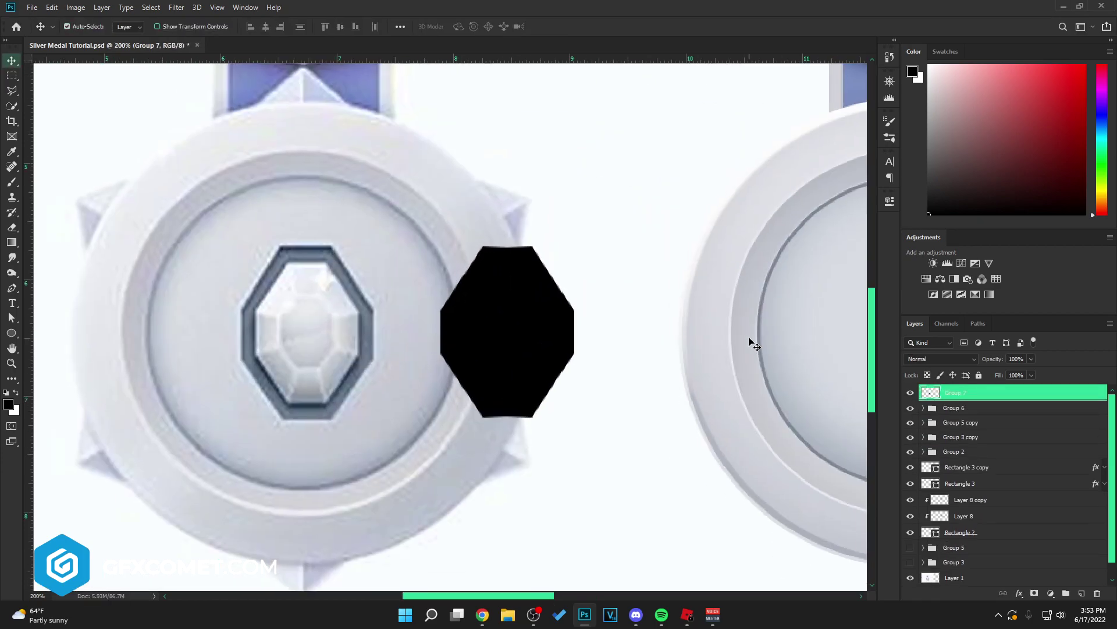
key(ctrl+plus)
double_click(1018, 393)
click(695, 252)
click(942, 123)
click(337, 222)
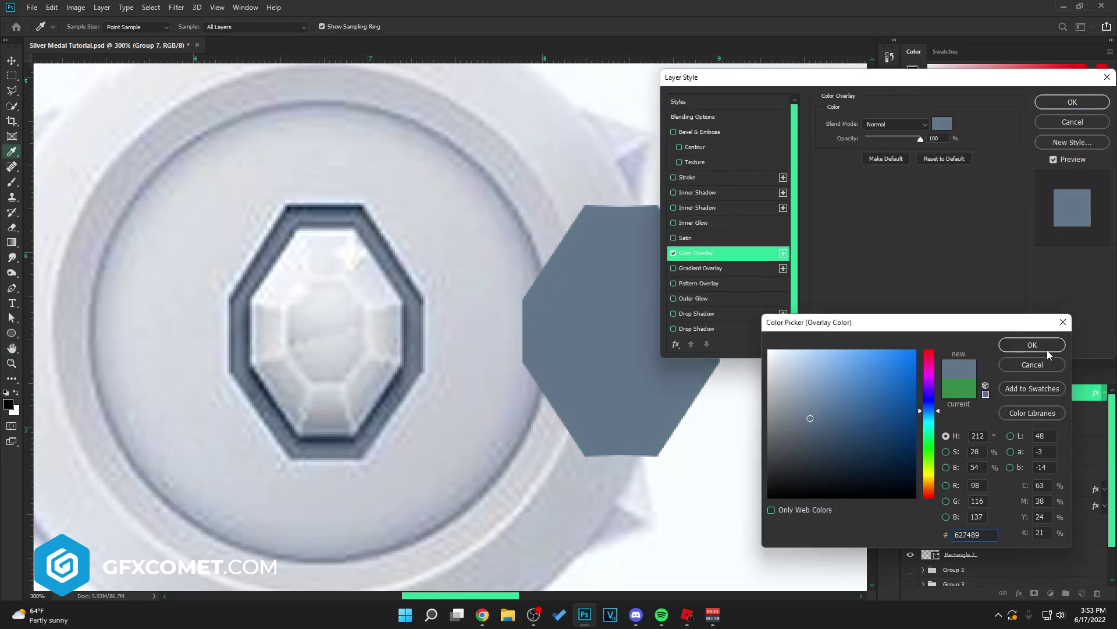
click(1041, 348)
click(724, 193)
click(943, 123)
drag(839, 443, 767, 498)
click(1035, 368)
click(1085, 125)
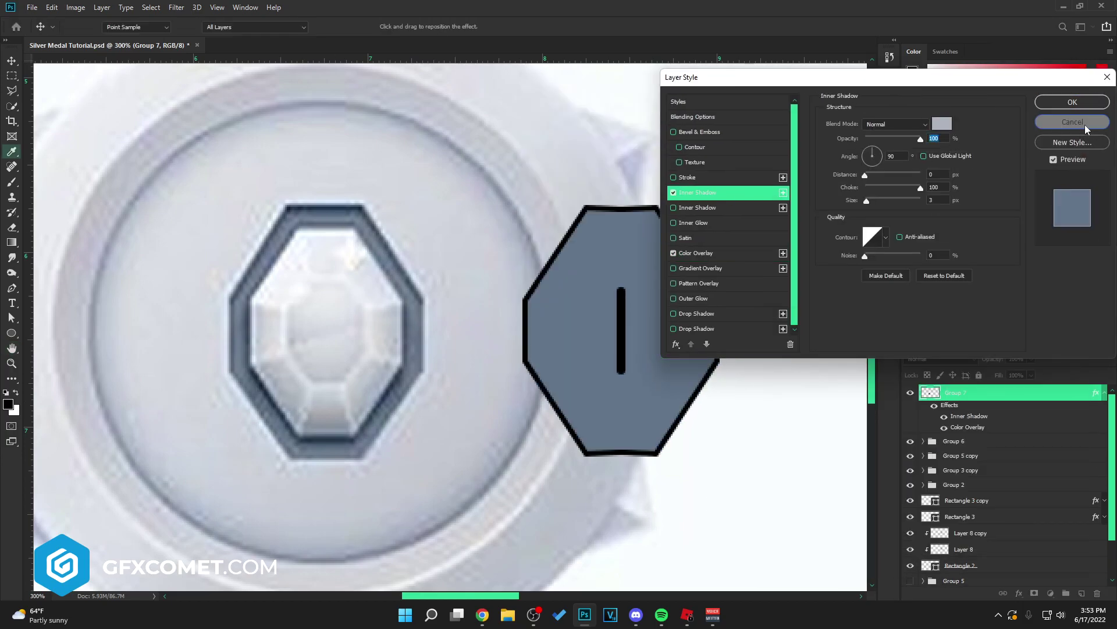
click(1085, 125)
- Cover the gap in the octagon's centre with a rectangle and merge it with the octagon layer
key(u)
drag(579, 235, 667, 424)
shift+click(987, 411)
key(ctrl+e)
key(v)
- Add a colour overlay to the octagon in the blue-grey sampled from the reference gem's frame
double_click(1040, 394)
click(692, 253)
click(938, 123)
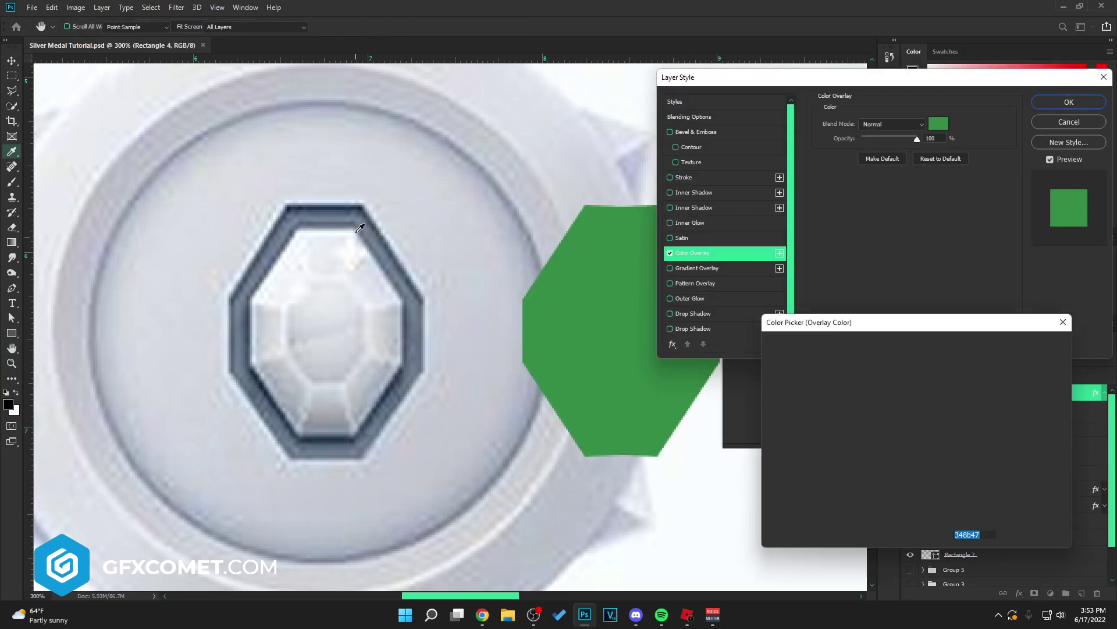
click(359, 227)
click(1033, 345)
- Add a 000000 inner shadow to the octagon in Overlay mode with 43% choke and 7 px size
click(693, 192)
click(938, 123)
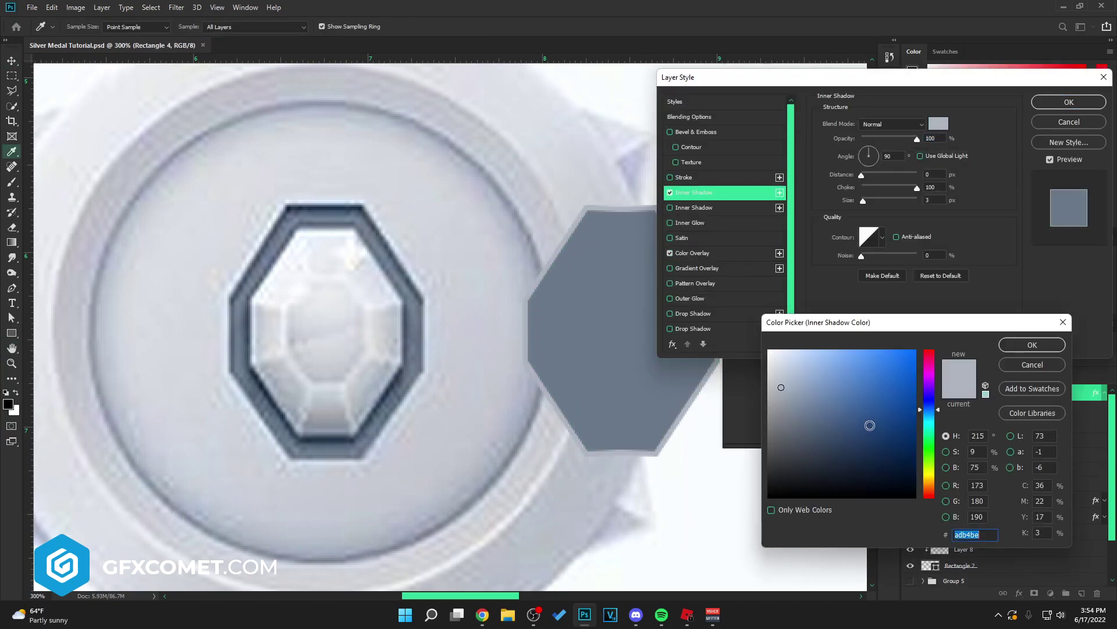
text(000000)
key(Return)
click(891, 125)
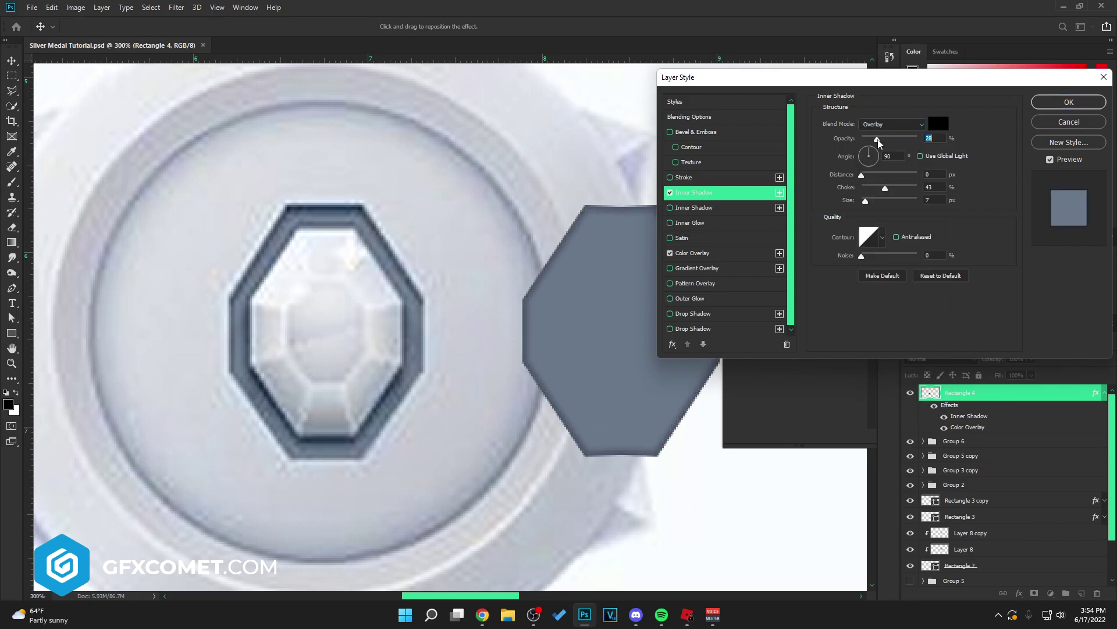
drag(877, 140, 871, 175)
- Add a second black inner shadow to the octagon with 79% opacity, 4 px distance and 3 px size
click(724, 209)
drag(869, 139, 905, 139)
drag(877, 201, 865, 200)
drag(871, 174, 863, 201)
drag(866, 174, 864, 174)
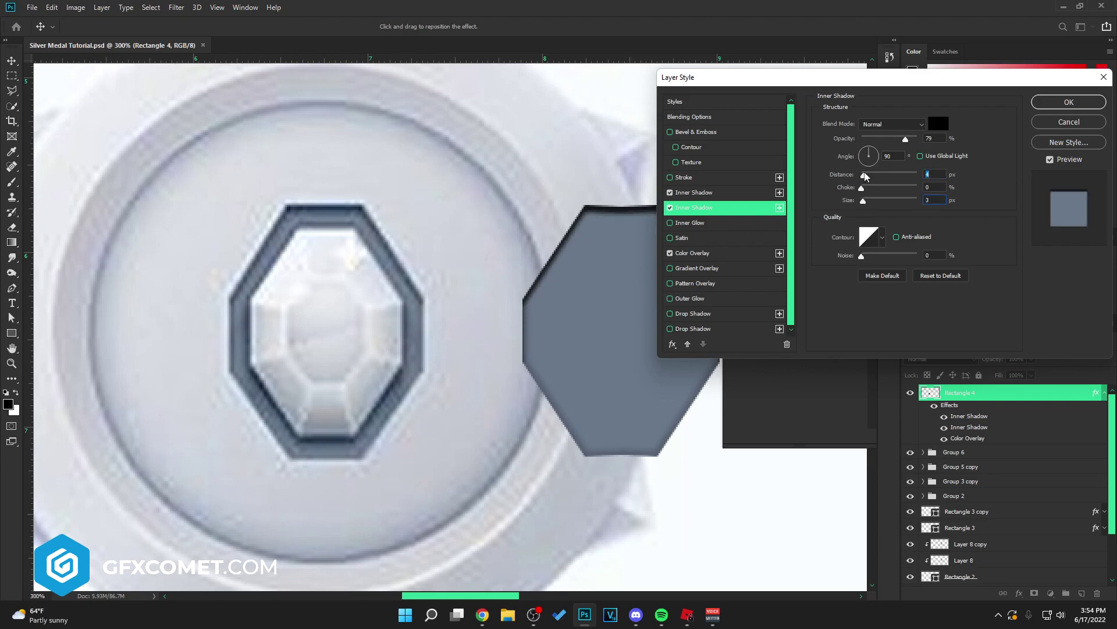
- Add a 1 px light outside stroke to the octagon and apply its layer style
click(690, 177)
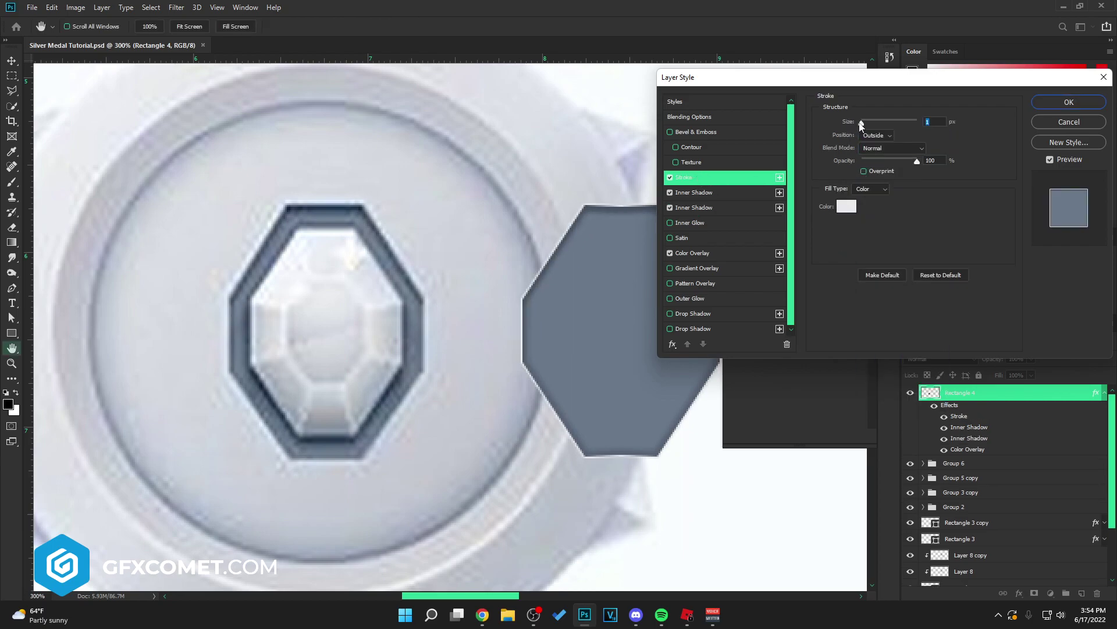
click(847, 206)
click(1001, 325)
click(1070, 102)
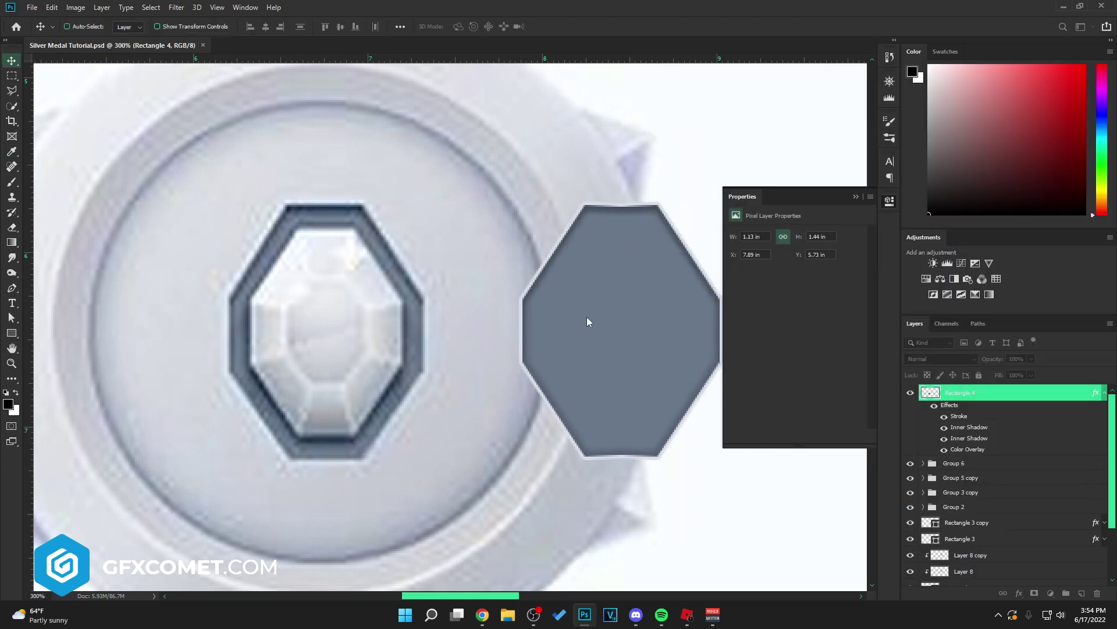
- Move the octagon to the centre of the new medal's disc
key(ctrl+1)
drag(589, 319, 777, 364)
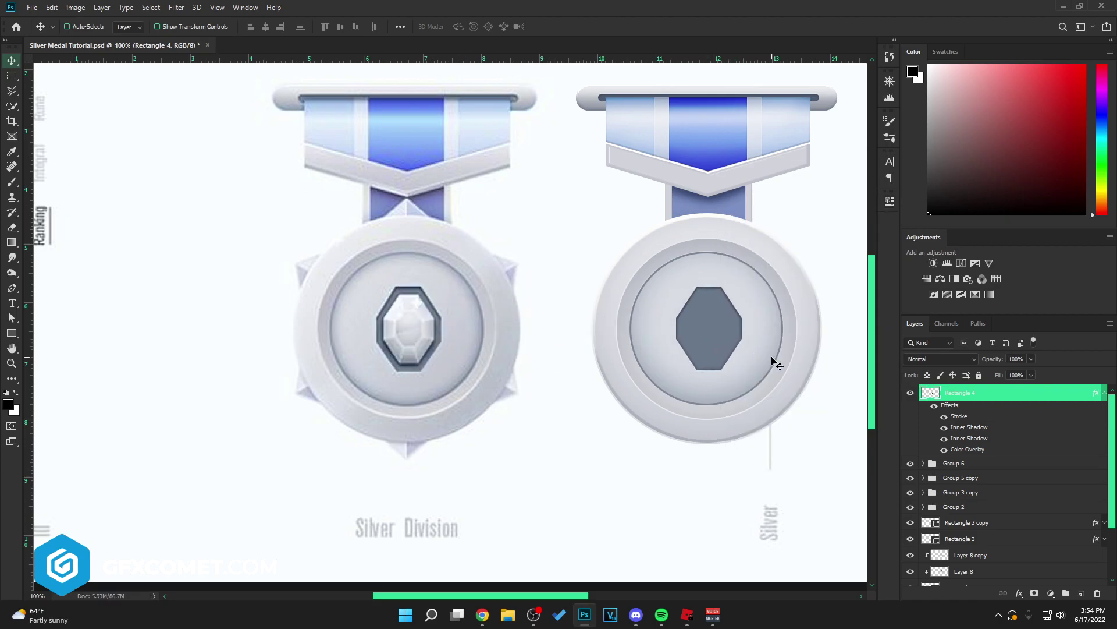
key(Left)
key(Left)
key(Left)
key(ctrl+plus)
key(ctrl+minus)
- Duplicate the octagon and scale the copy down to about 87%
key(ctrl+j)
key(ctrl+t)
drag(741, 286, 733, 292)
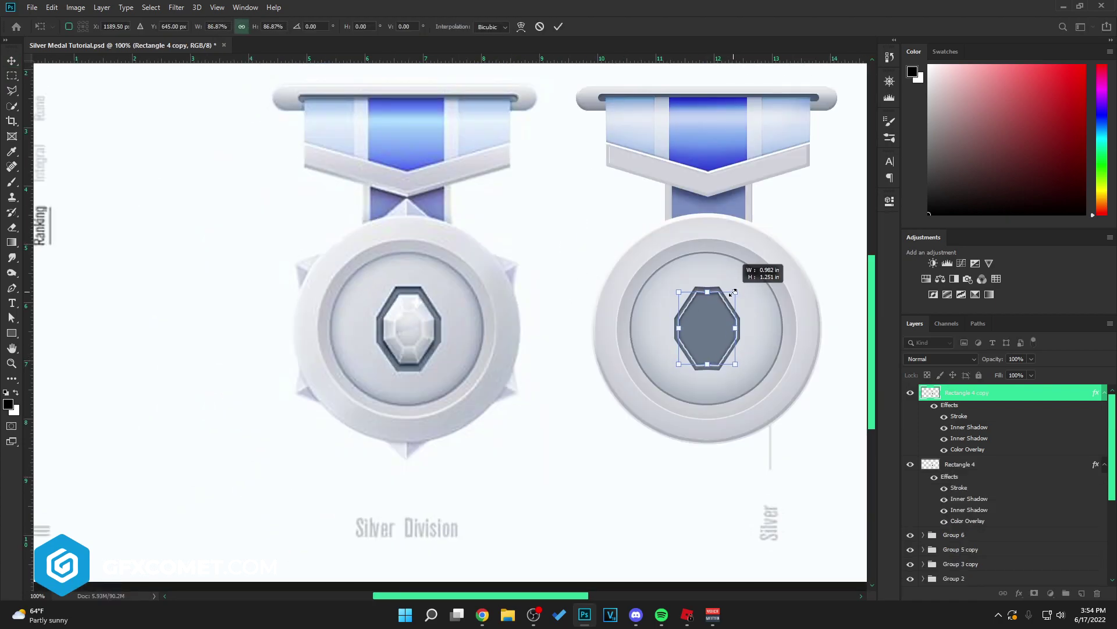
key(Return)
- Remove all layer effects from the smaller octagon copy and save the document
drag(1096, 392, 1097, 593)
key(ctrl+s)
- Add a light lavender-grey colour overlay and an inner bevel of 1000% depth to the smaller octagon
key(ctrl+plus)
drag(734, 334, 731, 302)
key(ctrl+plus)
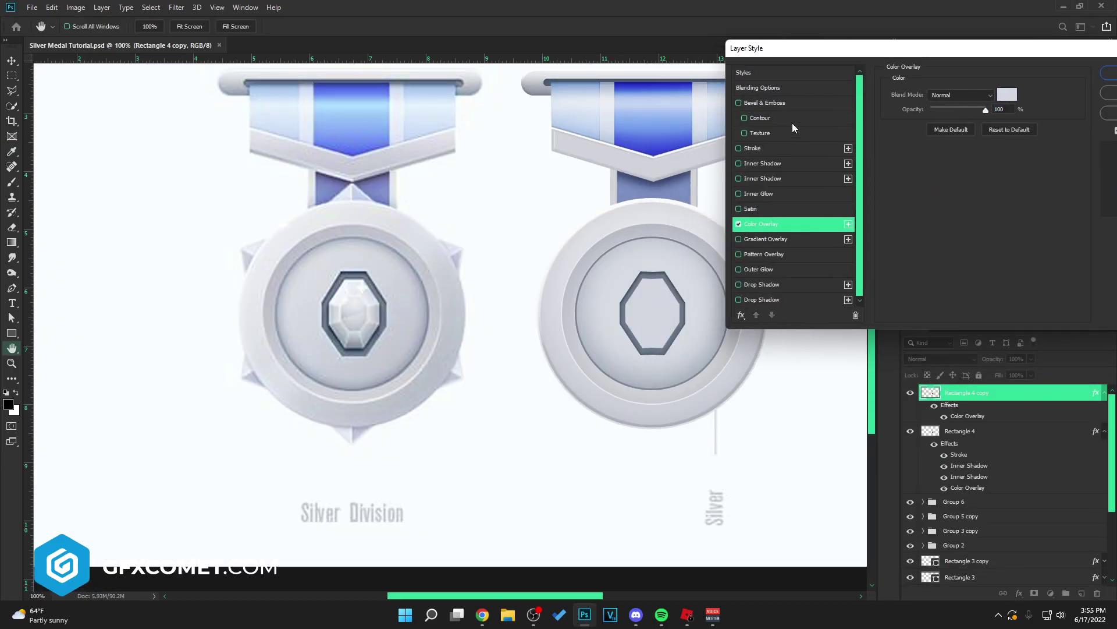
drag(951, 143, 943, 144)
drag(945, 198, 939, 192)
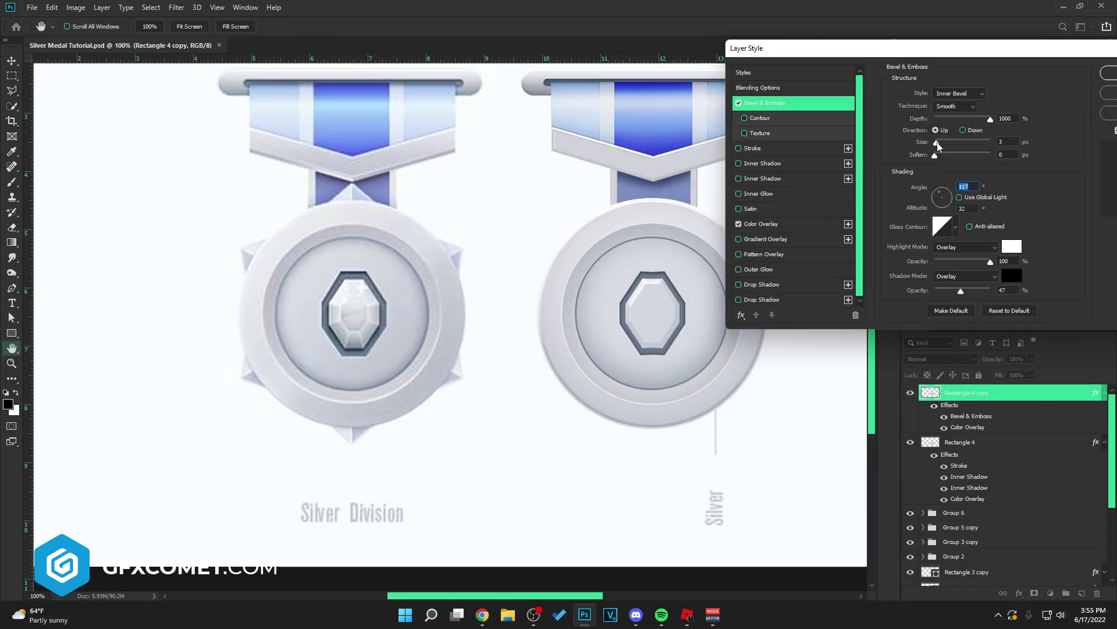
- Set the gem's bevel to Chisel Hard with 18 px size, 125° angle, 21° altitude and 92% highlight opacity
click(954, 106)
click(952, 126)
click(955, 106)
drag(942, 142, 942, 142)
click(957, 121)
drag(991, 261, 986, 261)
mouse_move(947, 193)
mouse_down()
mouse_move(942, 202)
mouse_move(938, 190)
mouse_up()
- Try an inverted-cone gloss contour on the gem's bevel and change its technique to Chisel Soft
click(955, 227)
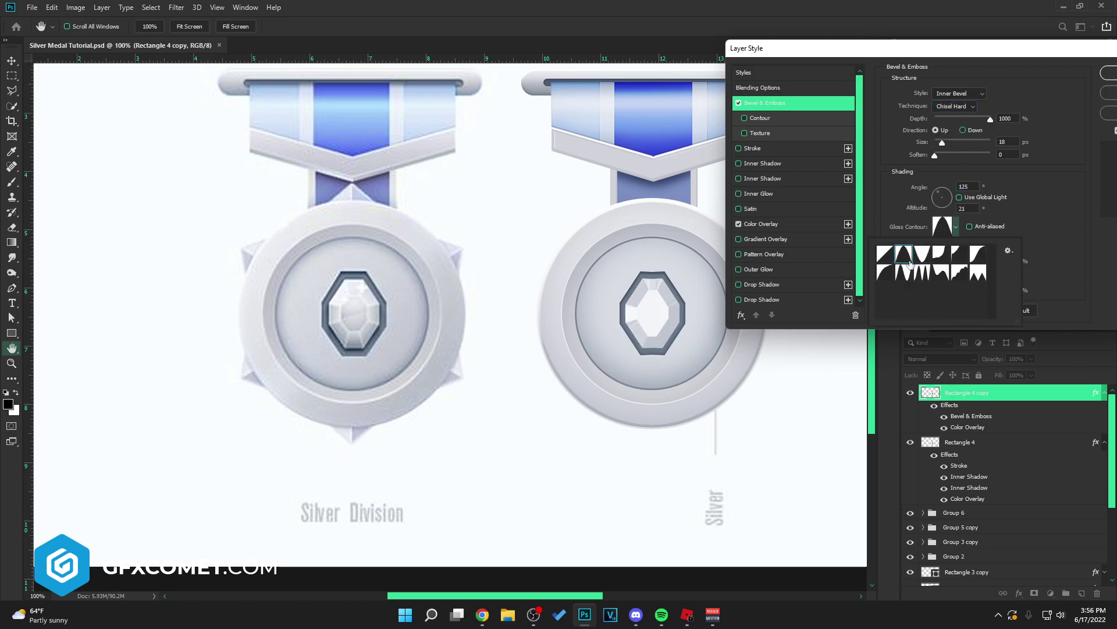
click(941, 254)
click(922, 255)
click(951, 108)
click(951, 115)
click(955, 107)
click(959, 135)
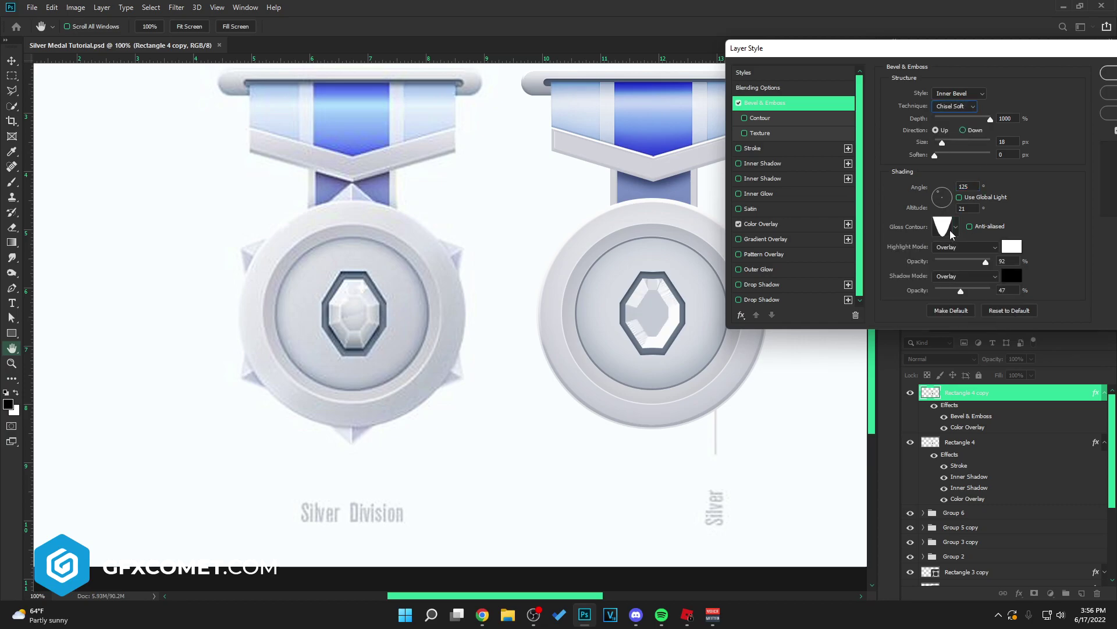
- Test several gloss contours, choose the S-shaped curve and adjust the bevel's light direction
click(955, 228)
click(963, 254)
click(979, 254)
click(979, 272)
click(941, 273)
click(922, 272)
double_click(978, 254)
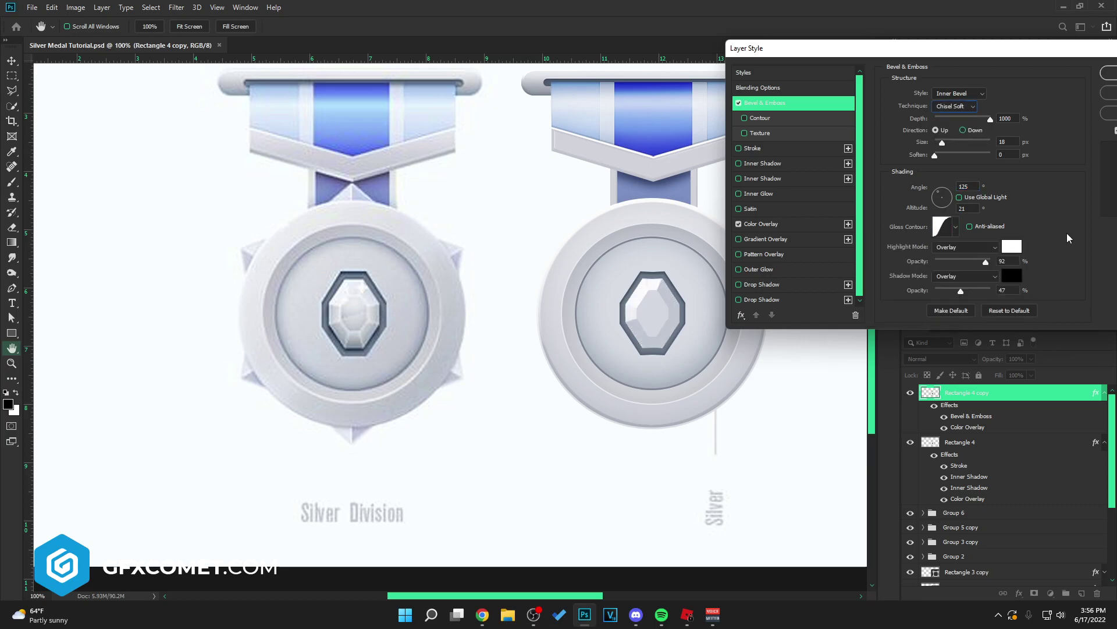
mouse_move(942, 143)
mouse_down()
mouse_move(952, 143)
mouse_move(942, 143)
mouse_up()
drag(942, 199, 944, 198)
- Add a black drop shadow at 90° with no spread to the gem
click(780, 289)
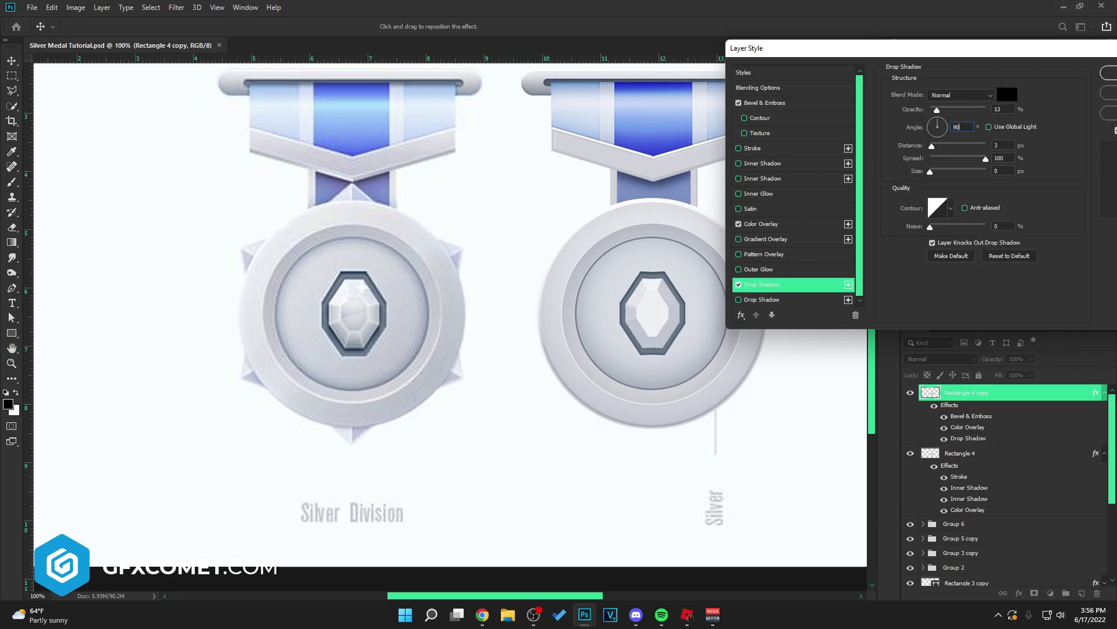
drag(937, 110, 1003, 108)
drag(985, 158, 929, 158)
mouse_move(932, 146)
mouse_down()
mouse_move(933, 171)
mouse_move(933, 147)
mouse_up()
- Add a black Overlay inner shadow to the gem at -90°, with 10 px distance, 0% choke, 13 px size and 13% opacity
click(776, 164)
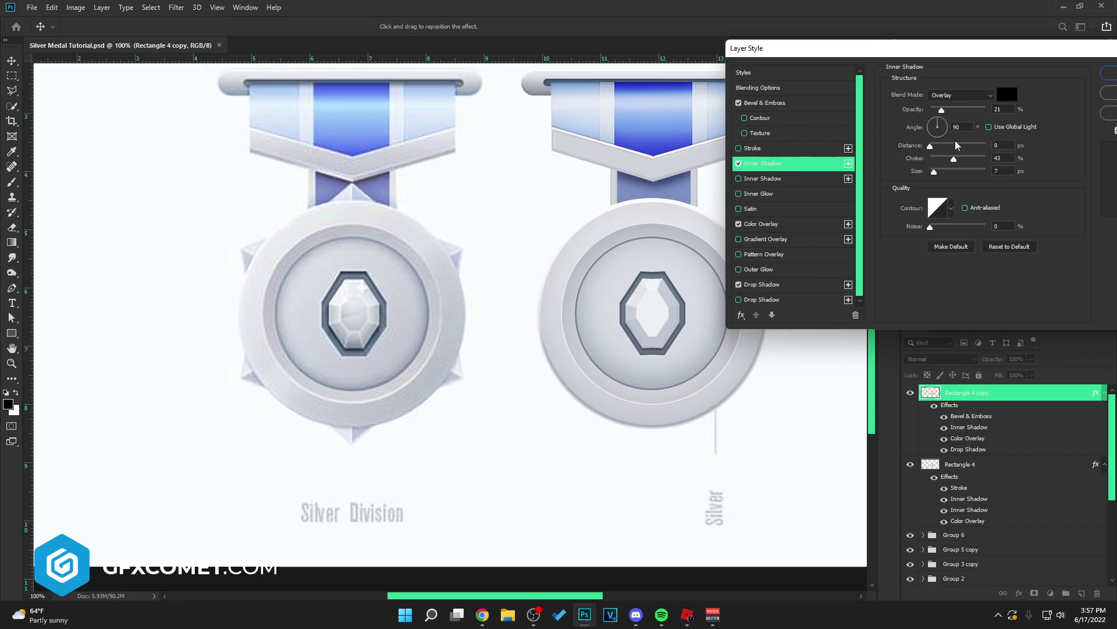
drag(930, 146, 936, 146)
drag(941, 110, 929, 159)
drag(934, 171, 937, 171)
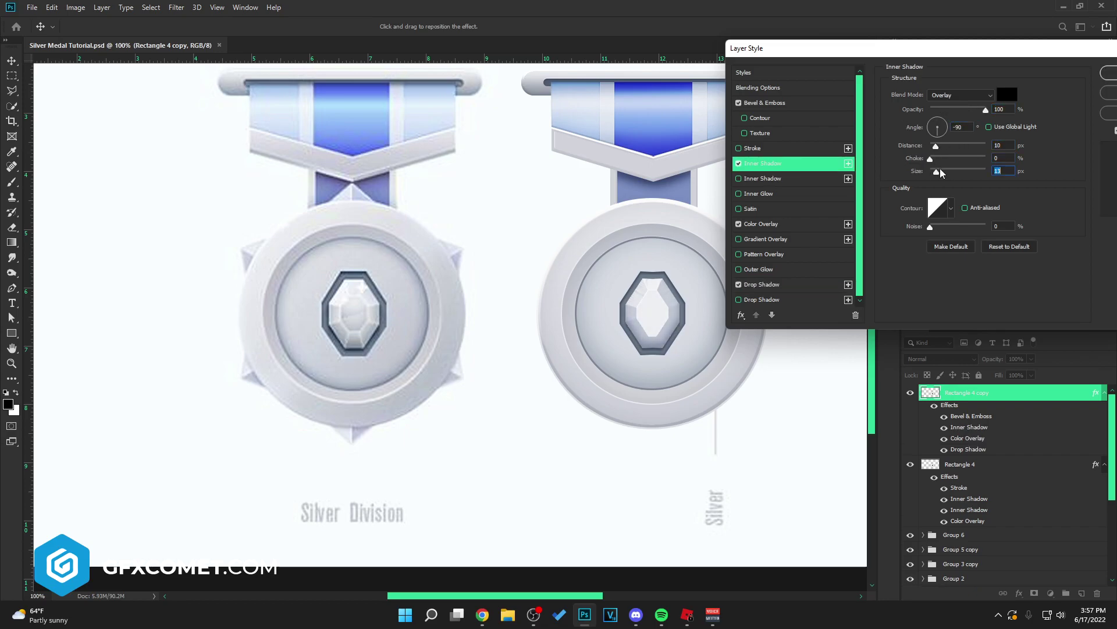
click(958, 110)
click(960, 94)
click(954, 236)
- Add a Satin effect to the gem and adjust its opacity, distance and size
click(767, 209)
drag(952, 110, 961, 110)
drag(954, 146, 935, 171)
- Set the gem's drop shadow to 46% opacity, 3 px distance, 19% spread and 6 px size, and apply the layer style
click(761, 284)
drag(931, 159, 941, 159)
drag(949, 110, 989, 110)
drag(930, 146, 931, 146)
click(934, 171)
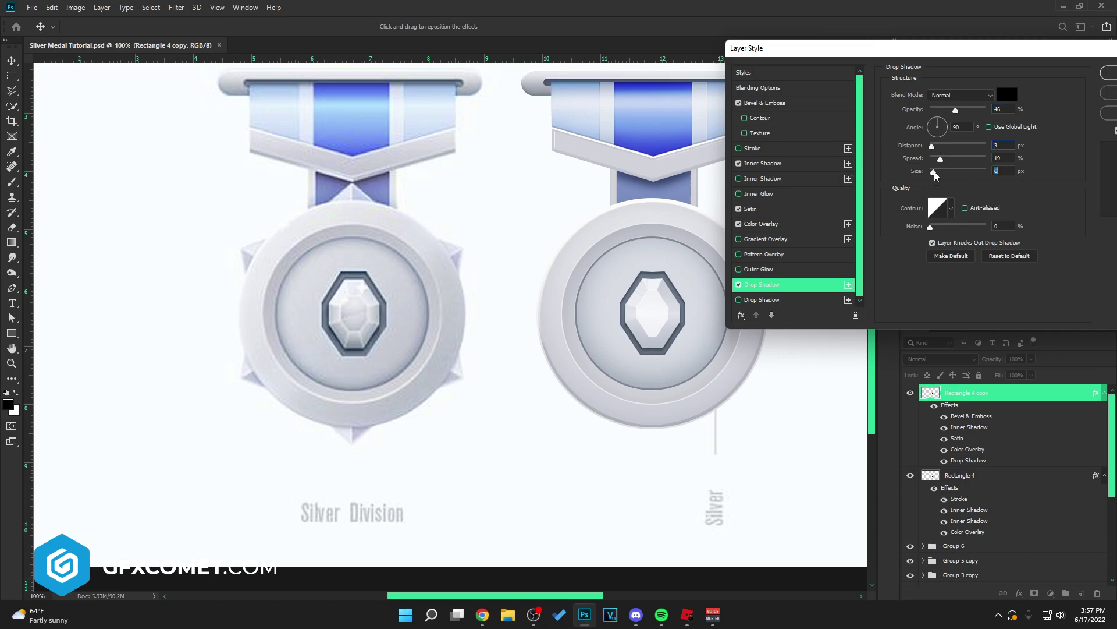
key(Return)
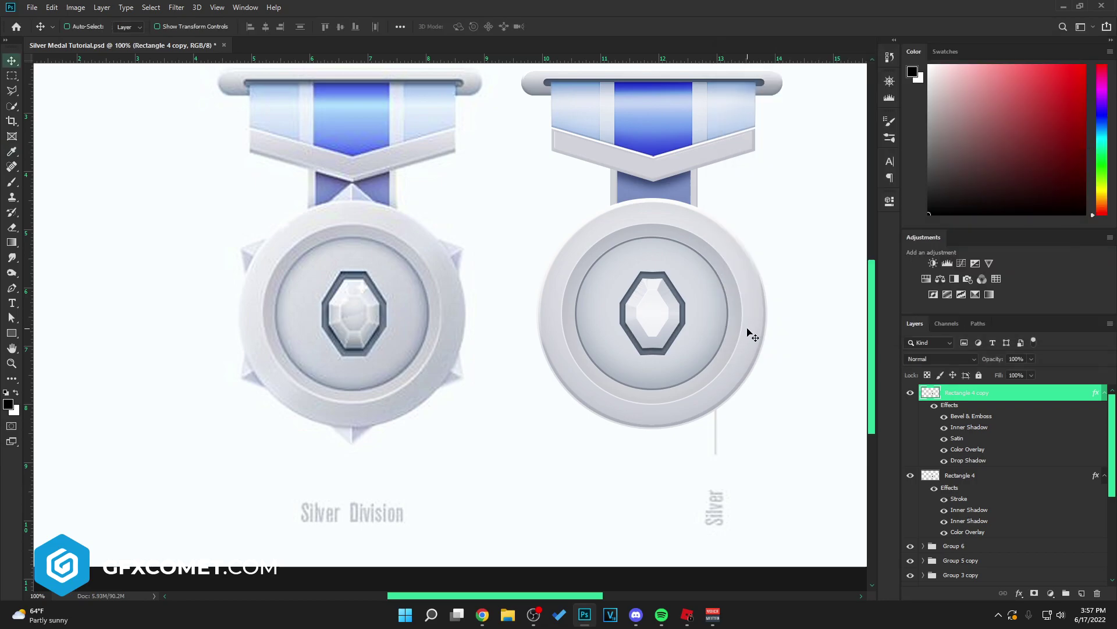
- Compare the new medal with the reference and examine the reference's top spike up close
key(ctrl+t)
key(Return)
key(ctrl+minus)
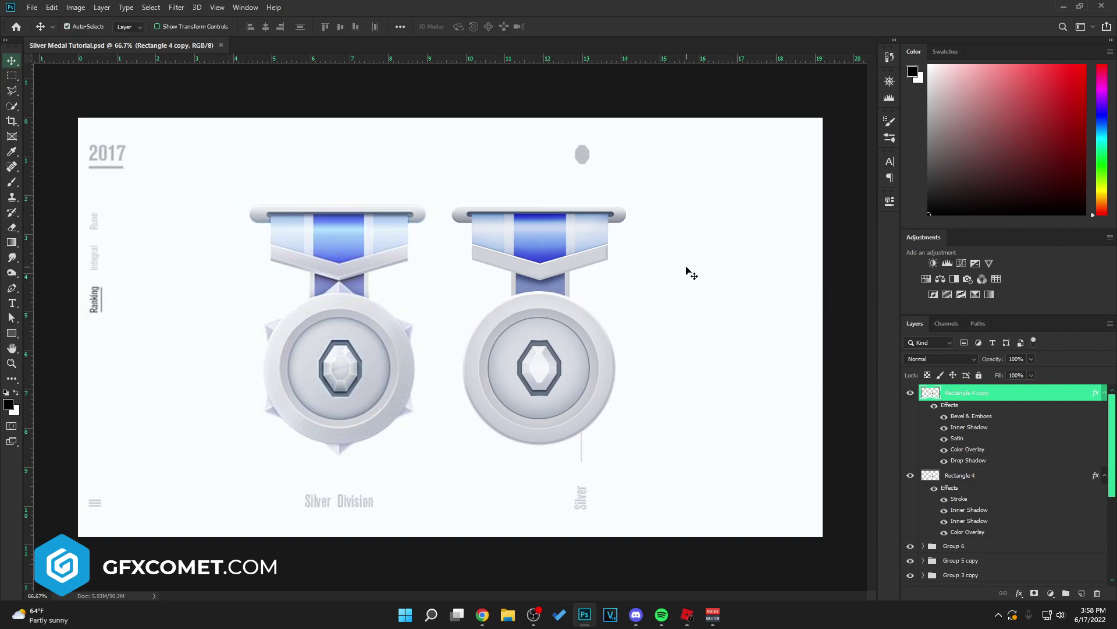
key(ctrl+plus)
key(space)
drag(534, 250, 682, 124)
drag(442, 143, 445, 163)
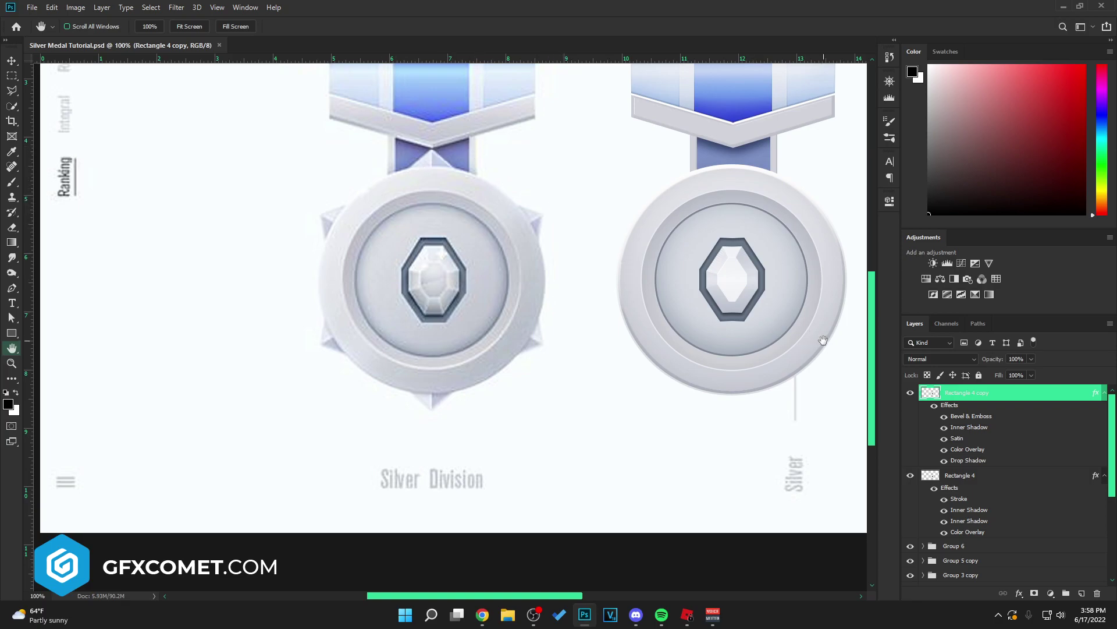
key(ctrl+plus)
drag(594, 281, 639, 459)
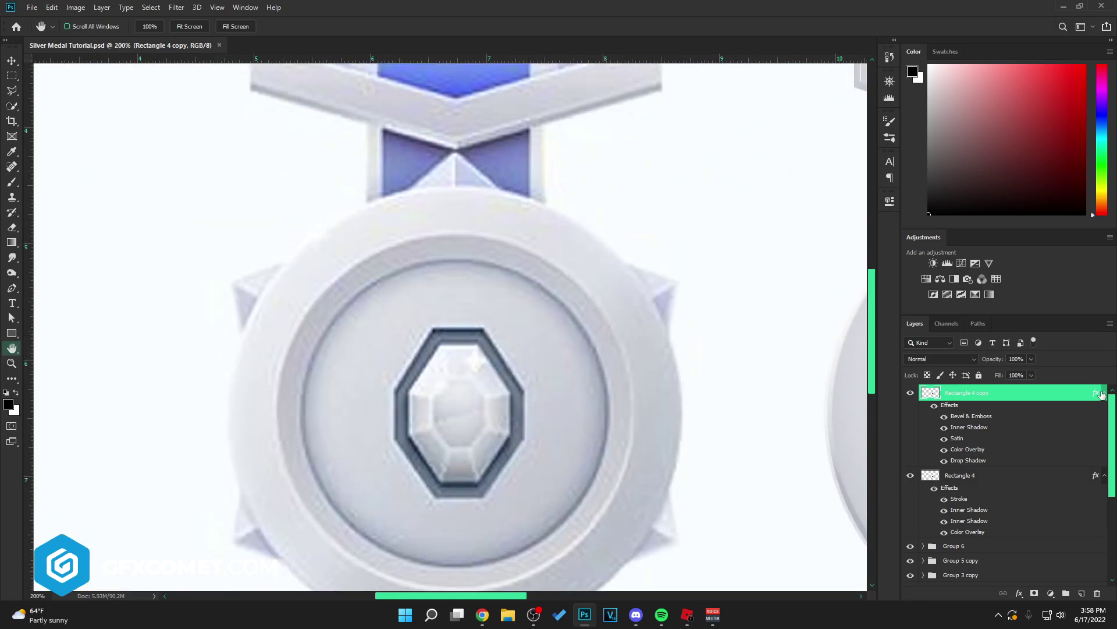
- Trace the left half of the reference's top spike as a triangle with the Pen tool and move it down onto the rim
click(1104, 393)
click(1104, 409)
click(1081, 593)
key(p)
scroll(452, 202, up, 2)
click(453, 200)
click(454, 234)
drag(406, 240, 380, 248)
alt+click(406, 240)
click(454, 200)
key(v)
drag(473, 230, 473, 268)
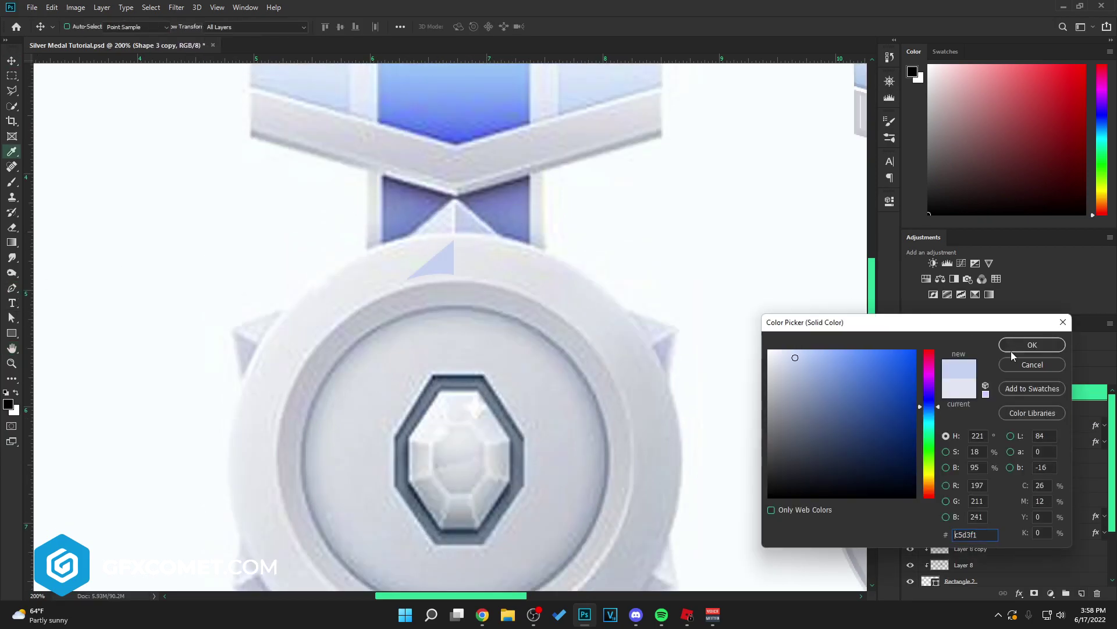
- Fill the triangle's copy with #c5d3f1, flip it horizontally and place it against the first half
click(1011, 350)
key(ctrl+t)
right_click(452, 264)
click(483, 409)
key(Return)
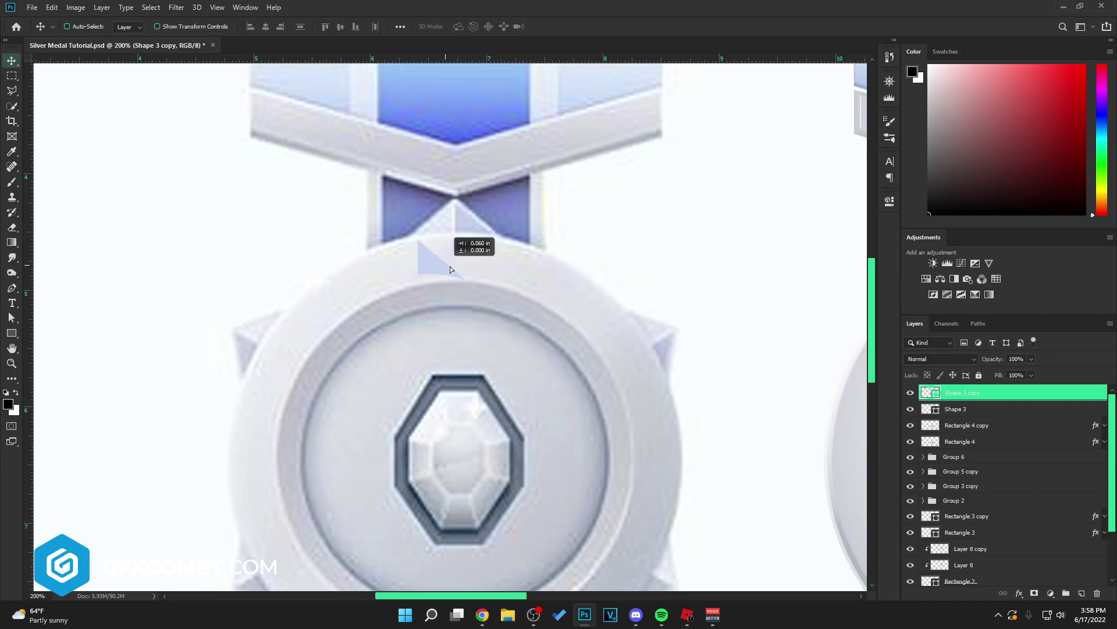
drag(437, 267, 484, 267)
- Group the two spike halves, duplicate the group and merge the copy into one layer
shift+click(942, 403)
key(ctrl+g)
key(ctrl+j)
key(ctrl+e)
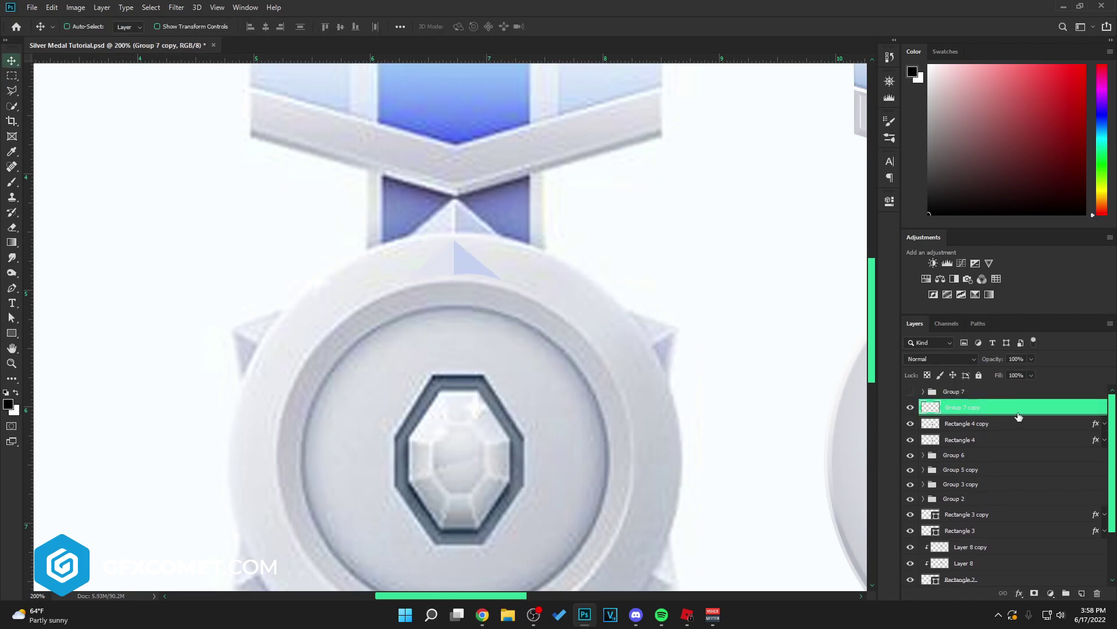
- Add an inner shadow in a near-white colour to the merged spike layer
double_click(1018, 412)
click(714, 165)
click(937, 95)
drag(818, 378, 763, 346)
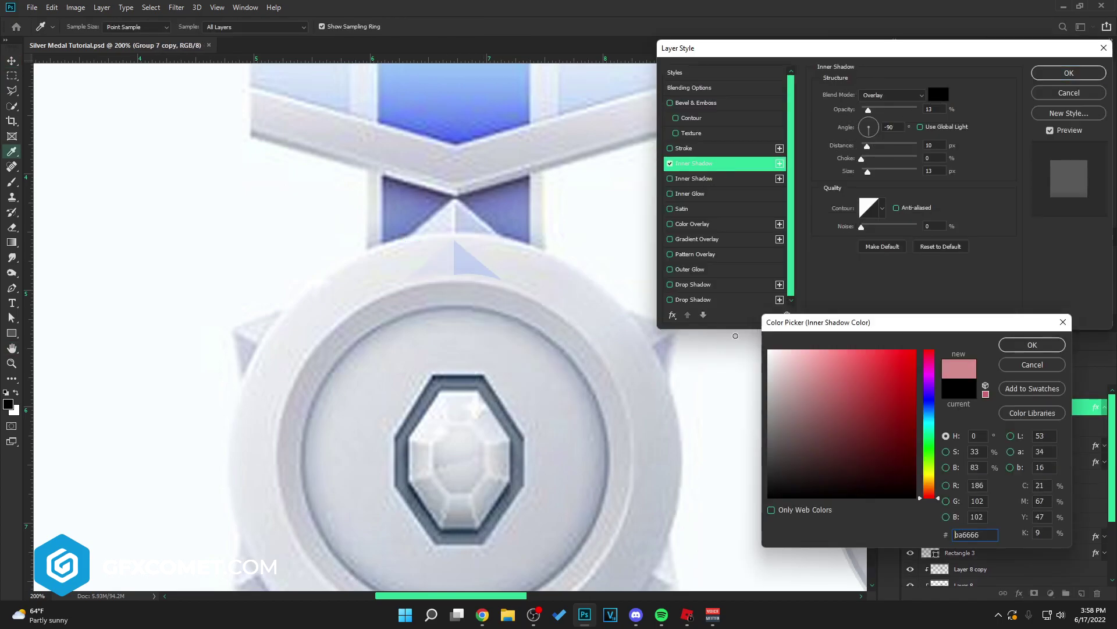
click(1032, 342)
- Set the spike's inner shadow to Normal mode, 90° angle, 100% choke and 0 px size with slightly reduced opacity, and apply it
click(888, 96)
click(873, 106)
drag(868, 110, 922, 110)
mouse_move(862, 158)
mouse_down()
mouse_move(922, 159)
mouse_move(860, 171)
mouse_move(862, 146)
mouse_up()
click(868, 119)
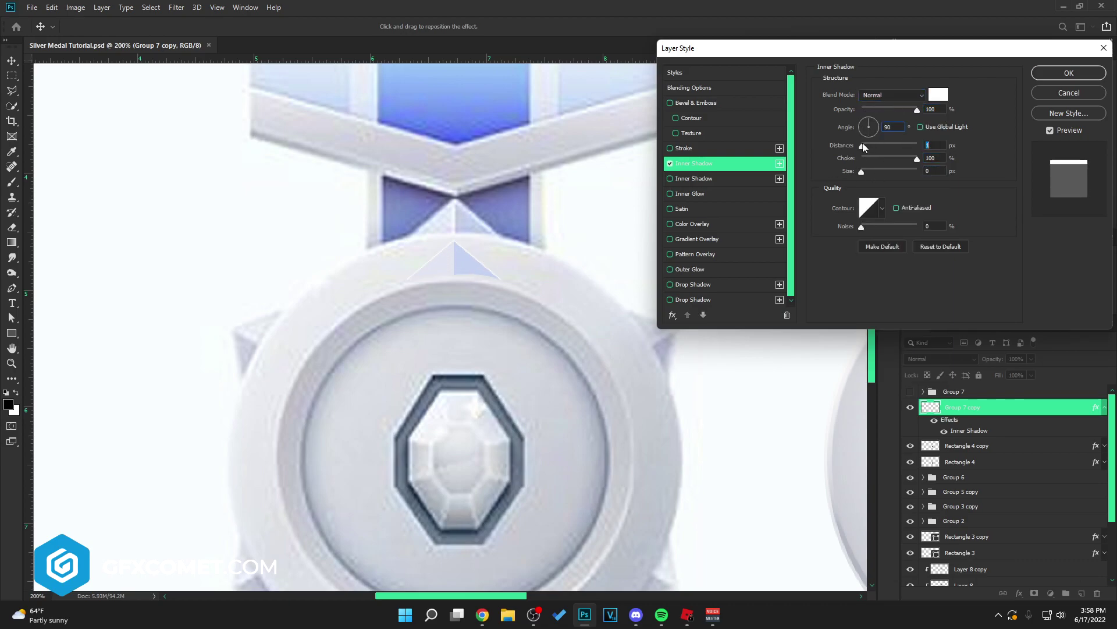
drag(916, 109, 909, 110)
click(1059, 71)
- Draw a white 3 × 36 px rectangle along the spike's centre edge and clip it to the spike layer
right_click(12, 332)
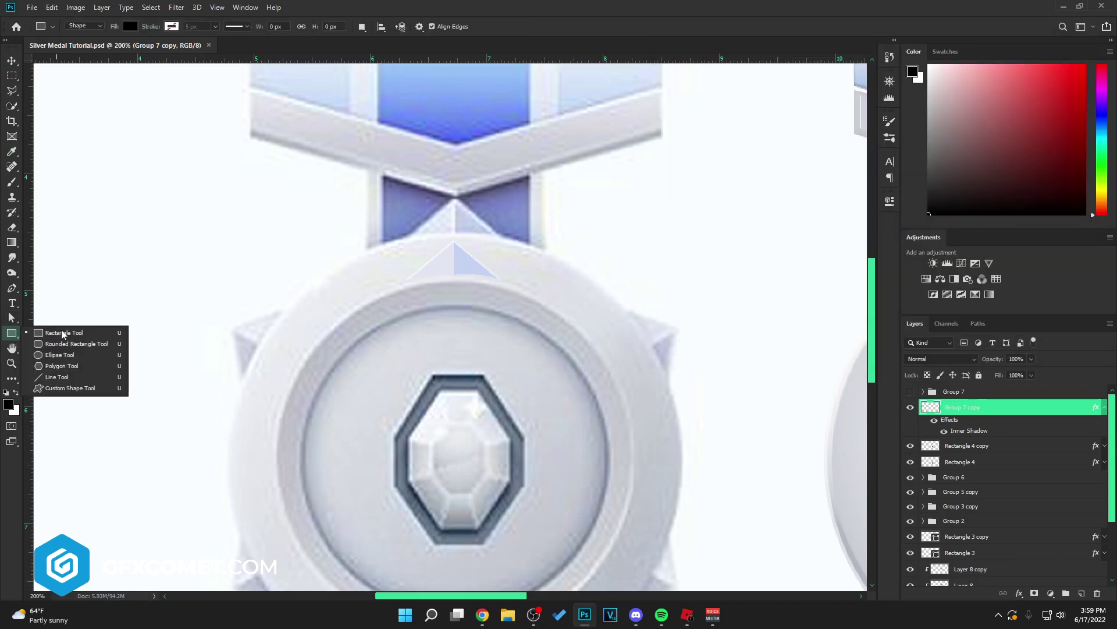
click(61, 332)
click(1080, 593)
key(x)
drag(453, 239, 456, 275)
key(v)
alt+click(962, 414)
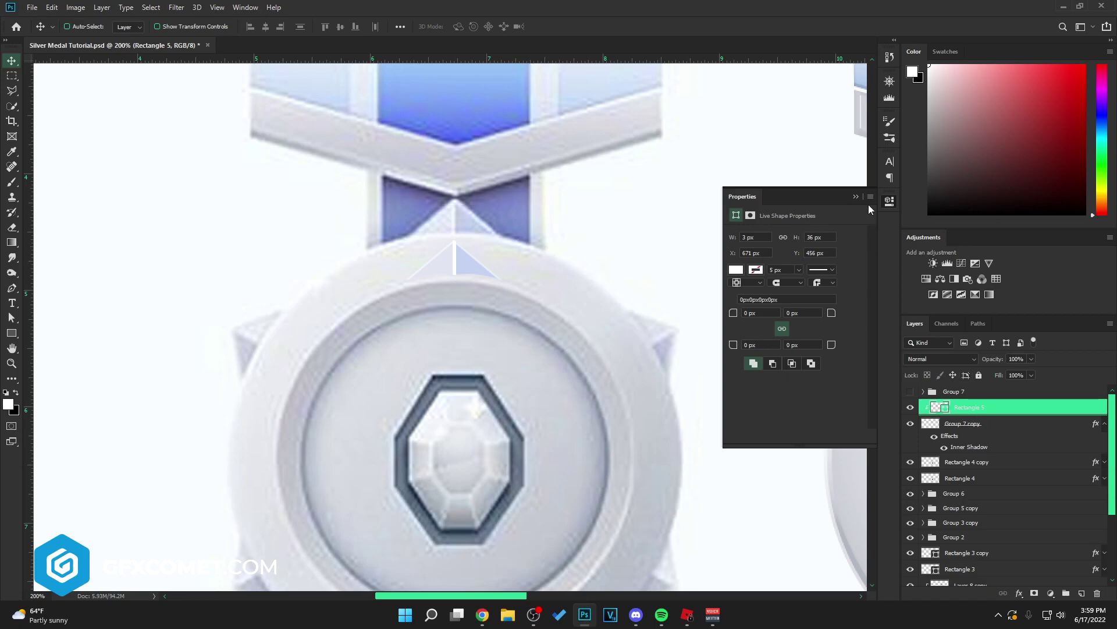
click(860, 195)
- Narrow the white centre line and group it with the spike layer
key(ctrl+plus)
key(ctrl+plus)
key(ctrl+t)
drag(462, 190, 460, 189)
key(Return)
key(Return)
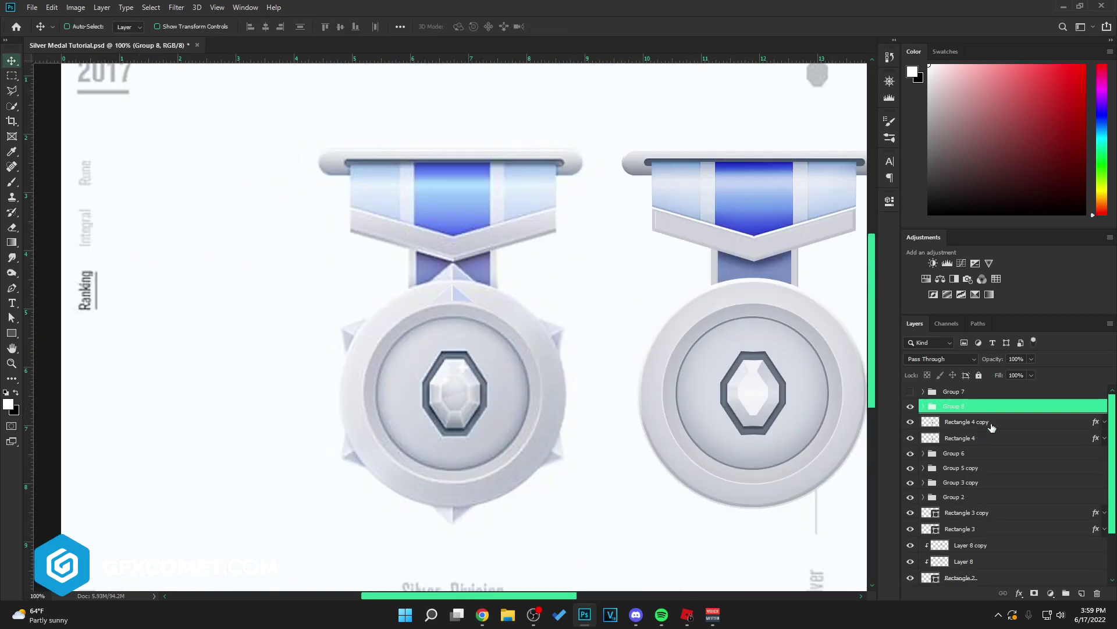
- Place a vertically flipped copy of the spike at the reference disc's bottom and group it with the top spike
key(Return)
drag(473, 494, 475, 513)
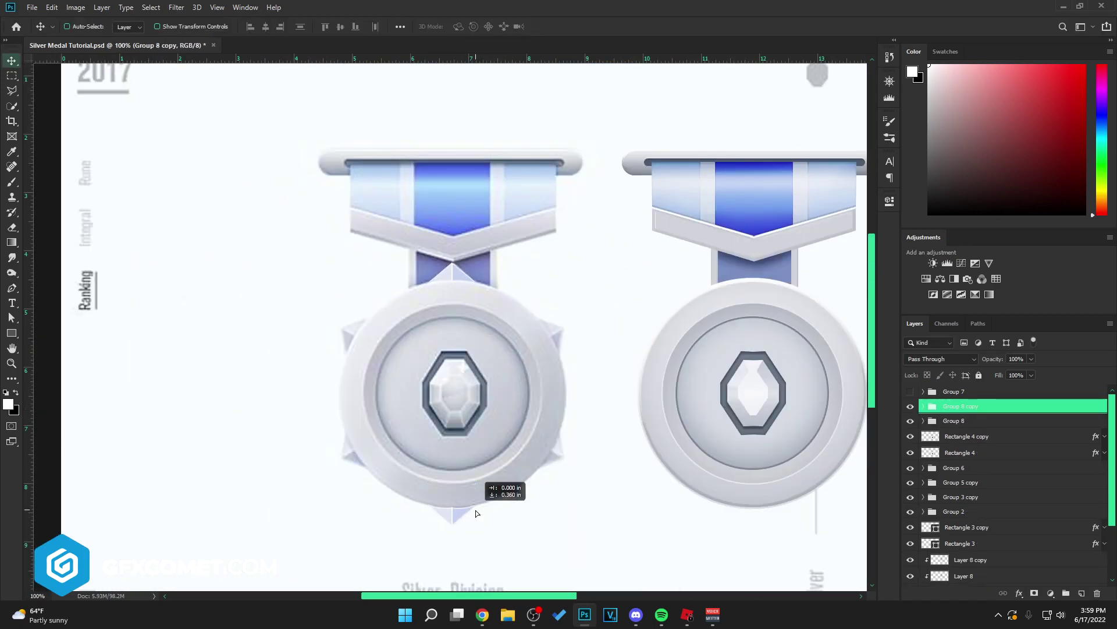
shift+click(986, 420)
key(ctrl+g)
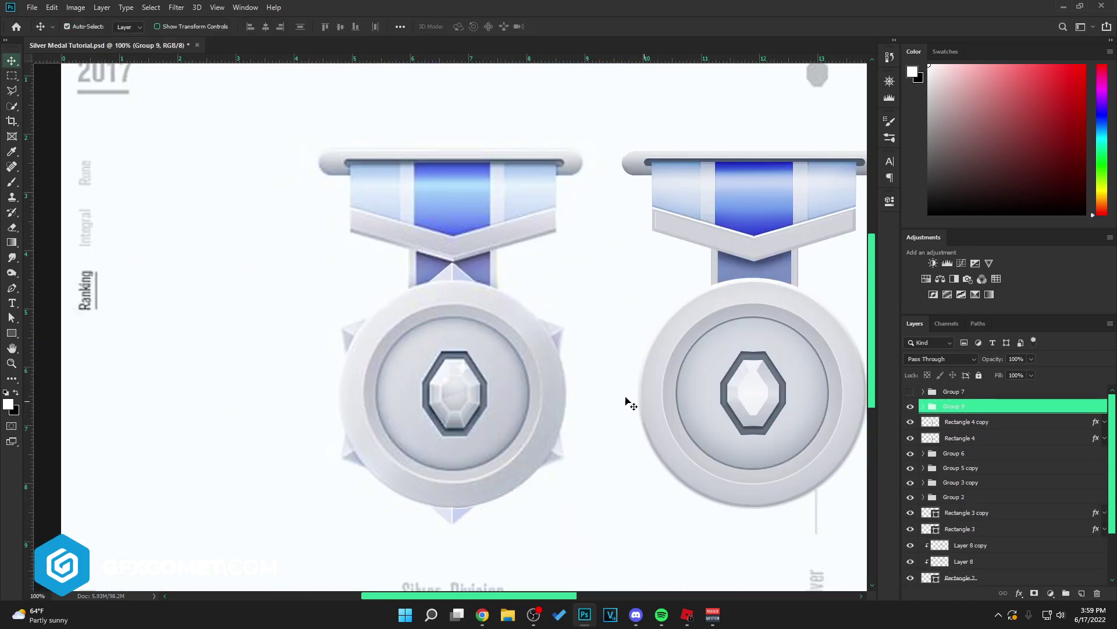
- Duplicate the spike pair, rotate it onto the reference's diagonal spikes, and add a horizontally mirrored copy for the other diagonal
key(ctrl+j)
key(ctrl+t)
drag(493, 274, 570, 363)
key(Return)
key(ctrl+j)
key(ctrl+t)
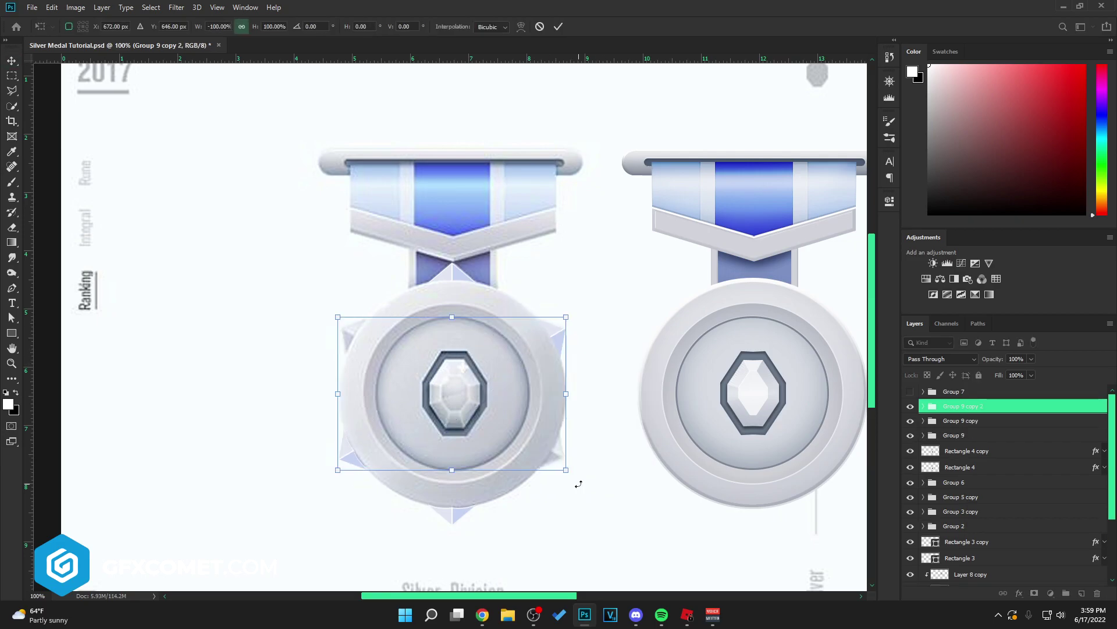
key(Return)
- Group all spike pairs as "1" and move the group onto the new medal's disc
shift+click(970, 436)
key(ctrl+g)
drag(414, 358, 651, 358)
drag(660, 364, 665, 365)
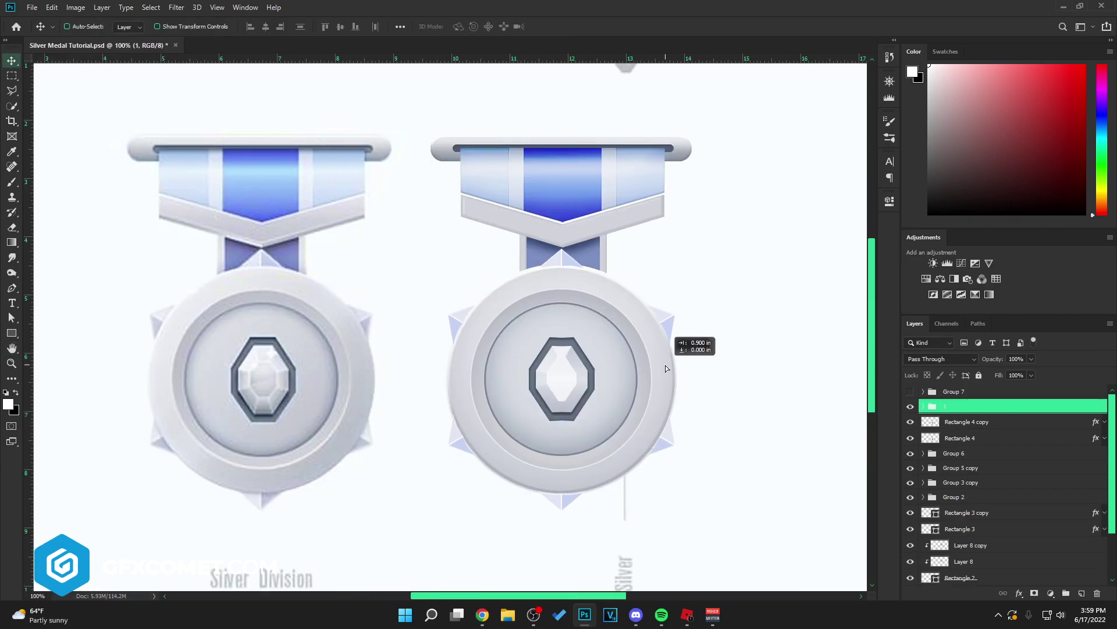
- Move the spike group below Group 2 in the layer stack, fine-tune its position and save the document
drag(992, 406, 983, 473)
scroll(983, 457, down, 3)
drag(693, 378, 694, 381)
key(ctrl+s)
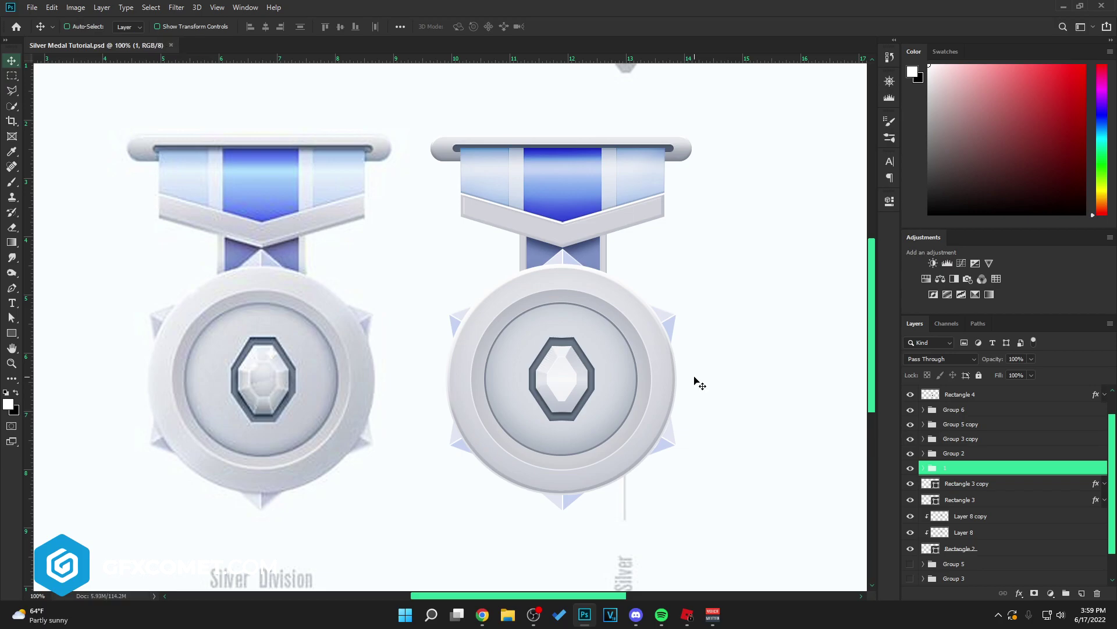
- Paint soft black shading on a new layer clipped to the lower ribbon and blend it as Overlay at 92% opacity
ctrl+click(537, 266)
click(1081, 593)
key(b)
key(x)
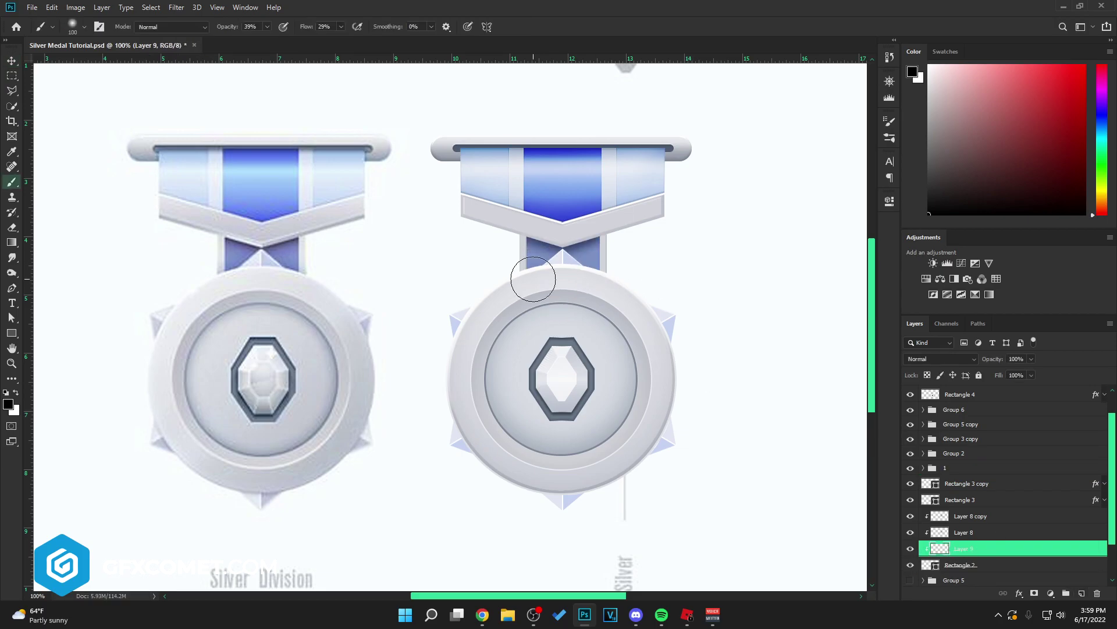
key(v)
click(940, 359)
click(931, 446)
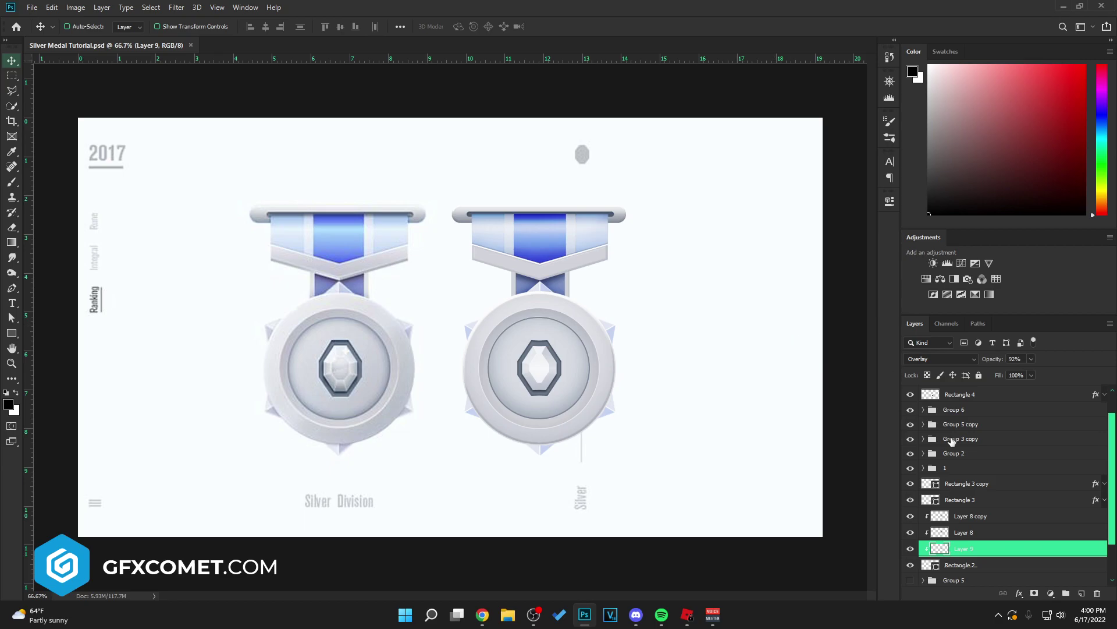
- Group all layers of the new medal and move the group to the top of the layer stack
scroll(952, 442, up, 2)
click(963, 407)
scroll(972, 466, down, 4)
shift+click(983, 515)
key(ctrl+g)
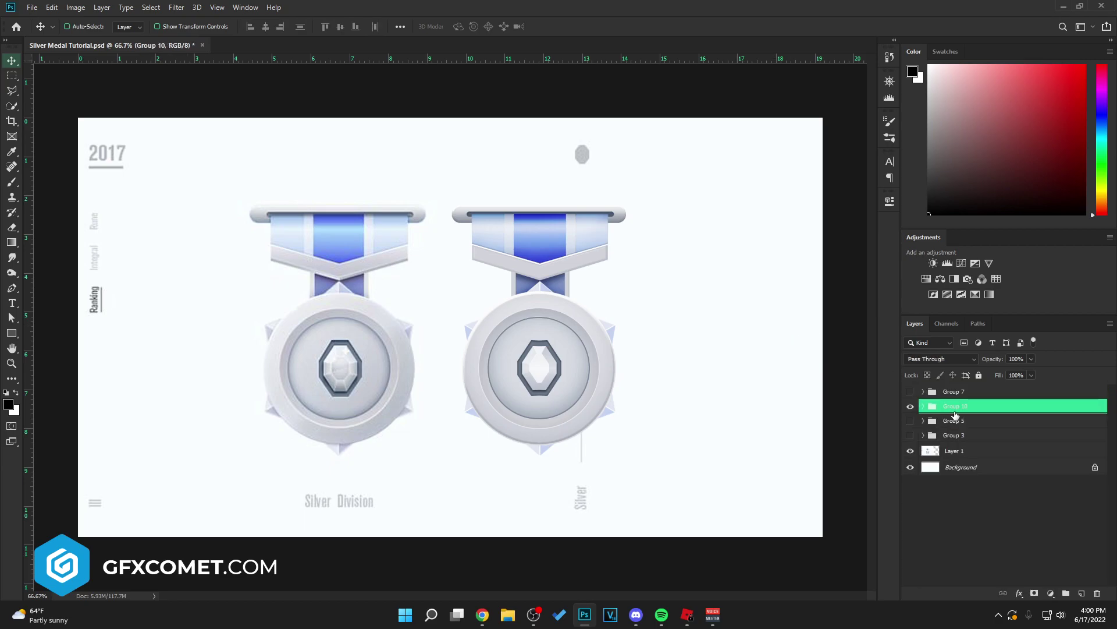
drag(955, 412, 953, 388)
- Convert a duplicate of the medal group to a smart object, with the original hidden, and move it about 1.14 in to the right
key(ctrl+j)
click(910, 405)
right_click(985, 395)
click(1013, 260)
drag(592, 307, 636, 307)
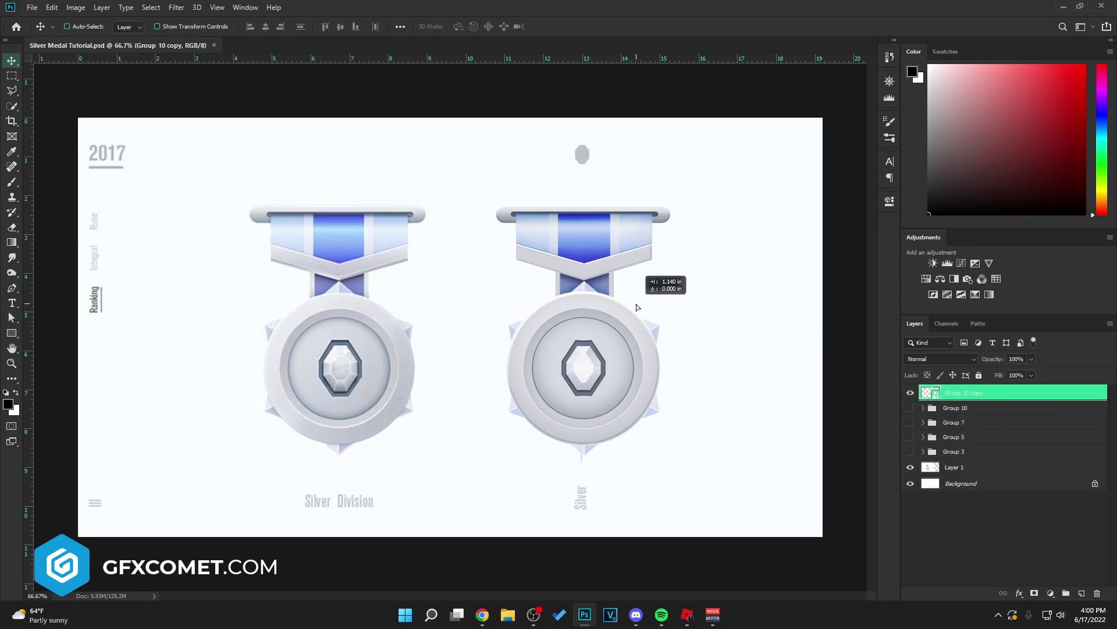
right_click(1034, 394)
click(948, 123)
click(696, 103)
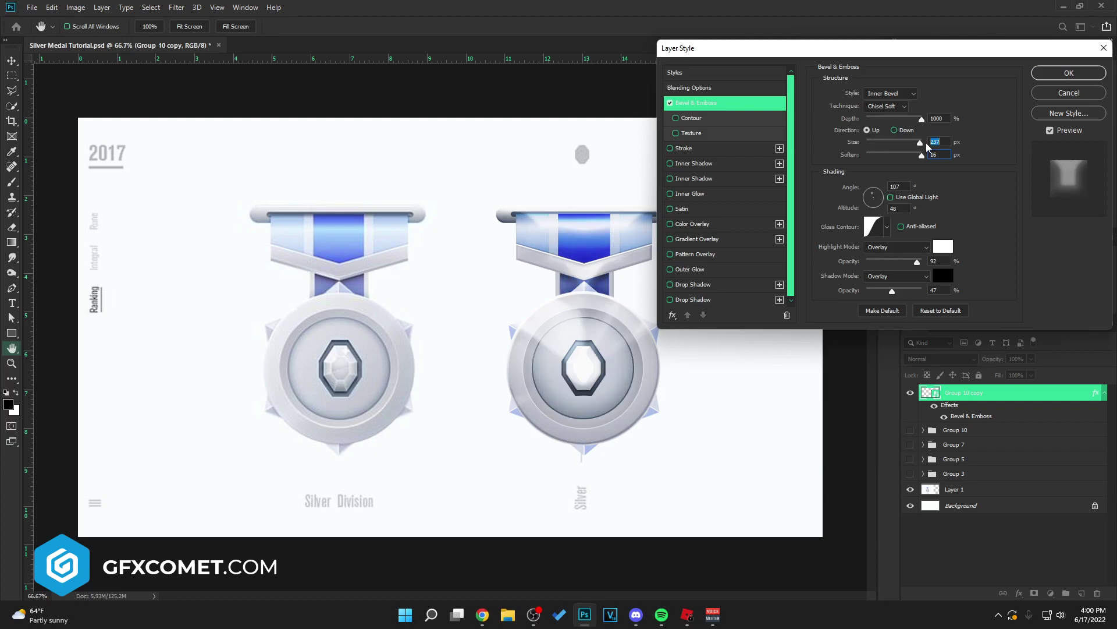
click(887, 227)
click(909, 254)
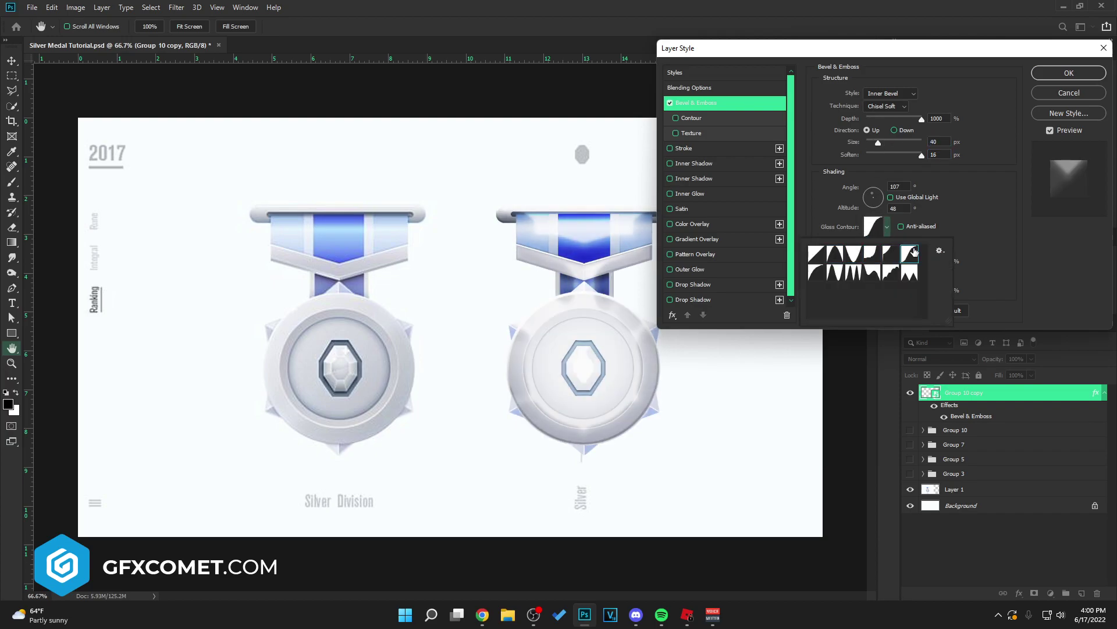
click(1083, 95)
- Duplicate the medal smart object and open the Camera Raw filter on the copy
key(ctrl+j)
click(176, 6)
click(211, 82)
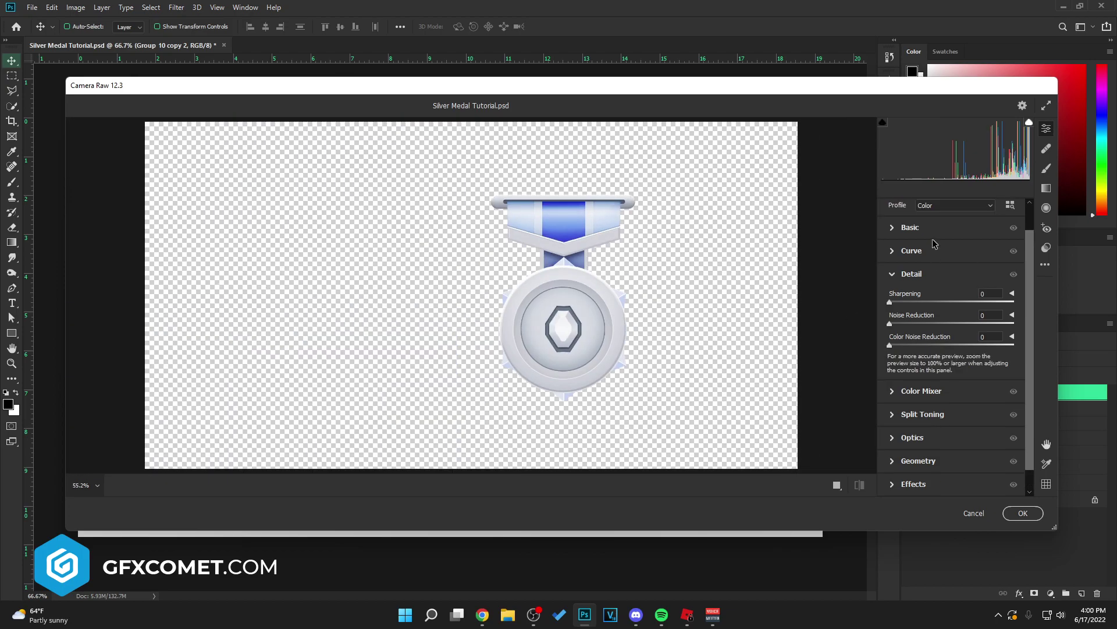
- Set the medal copy's Camera Raw basic adjustments to Texture +27, Clarity +21 and Dehaze -12
click(922, 228)
mouse_move(951, 421)
mouse_down()
mouse_move(1005, 424)
mouse_move(968, 425)
mouse_up()
mouse_move(951, 439)
mouse_down()
mouse_move(988, 442)
mouse_move(965, 443)
mouse_up()
mouse_move(952, 456)
mouse_down()
mouse_move(963, 459)
mouse_move(944, 457)
mouse_up()
- Set Contrast +24, Highlights +18, Shadows -14 and Whites +29, lower Blacks, soften the negative Dehaze slightly and apply the filter
drag(952, 319, 969, 372)
mouse_move(951, 389)
mouse_down()
mouse_move(862, 391)
mouse_move(931, 389)
mouse_up()
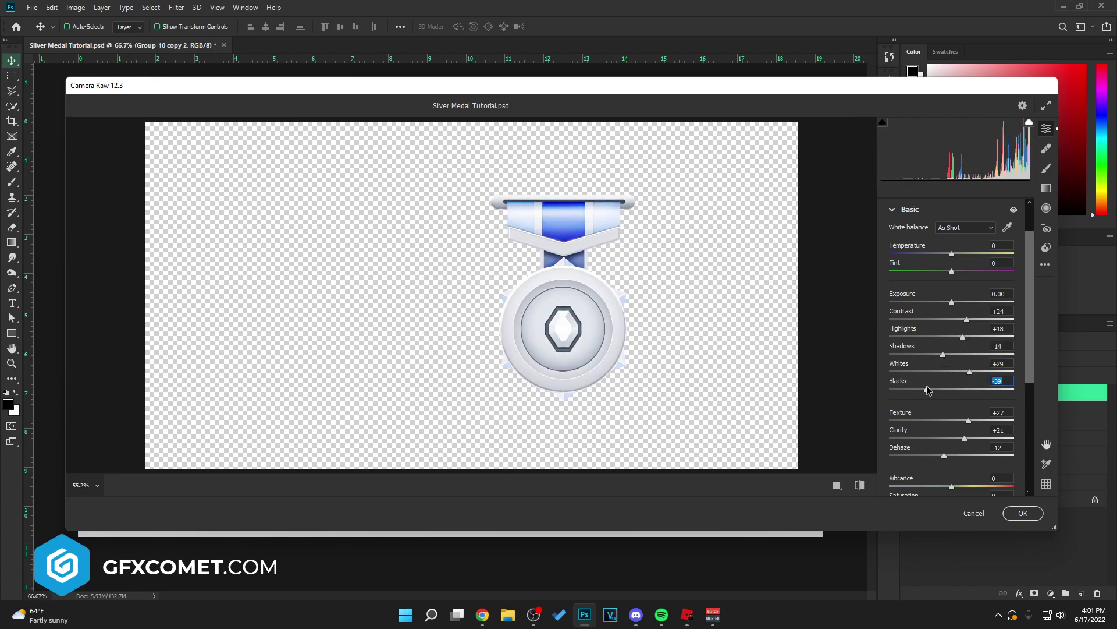
drag(944, 456, 946, 455)
click(1022, 513)
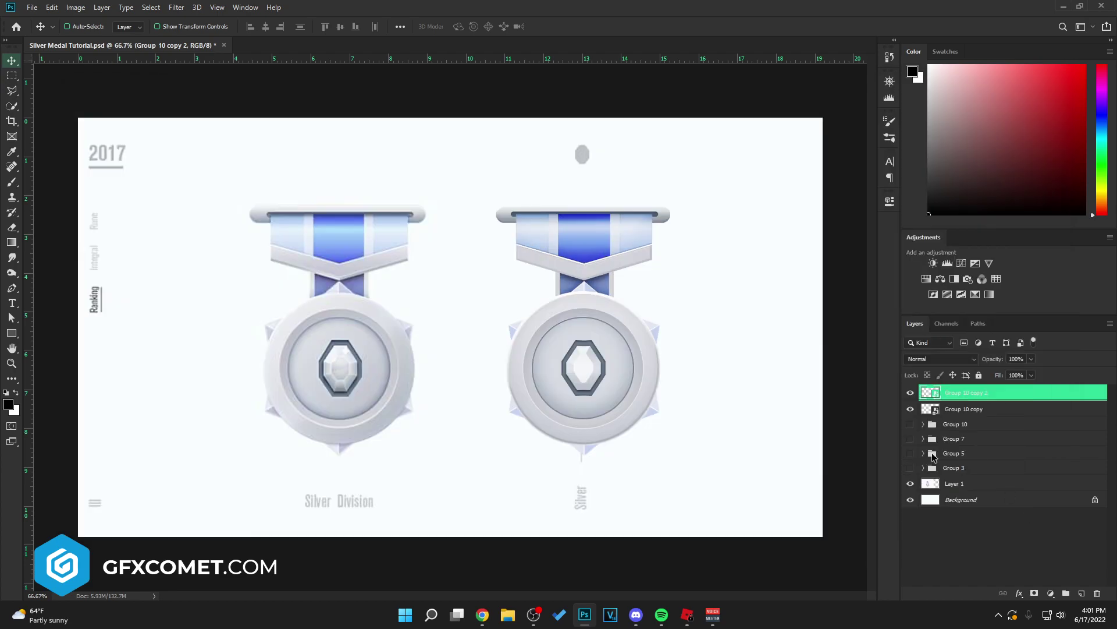
- Slightly reduce the opacity of the filtered medal copy and group it with the medal smart object beneath it
click(1104, 392)
drag(993, 358, 981, 358)
shift+click(966, 409)
key(ctrl+g)
- Duplicate the new medal group, hide the original, merge the duplicate into one layer and hide the reference image layer
key(ctrl+j)
click(911, 407)
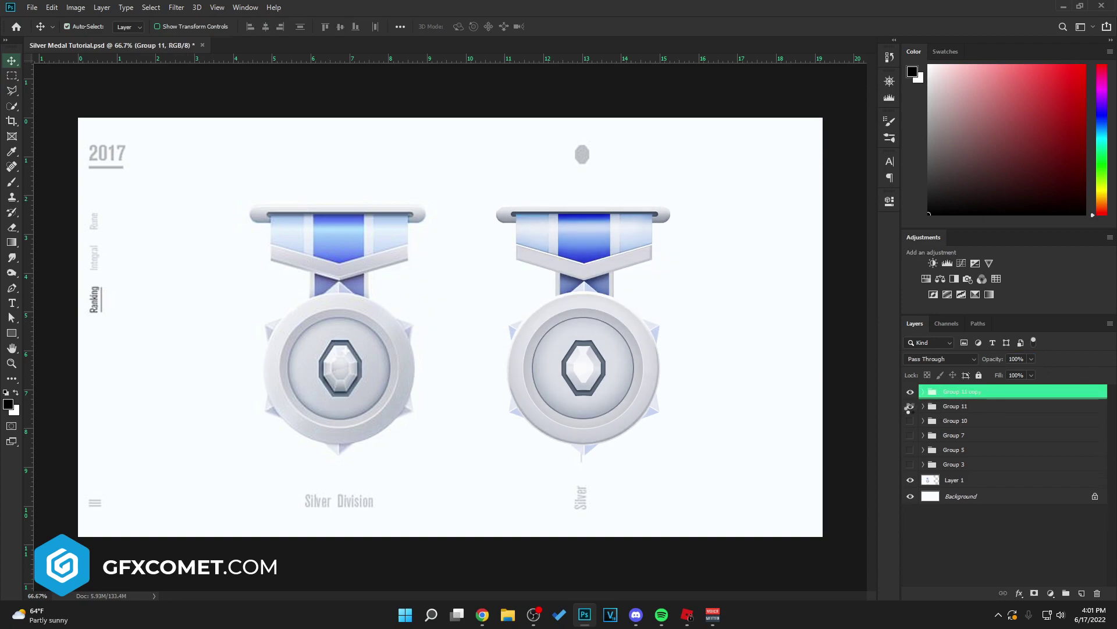
key(ctrl+e)
click(910, 481)
- Centre the merged medal vertically and horizontally on the canvas, clear the selection and save the document
key(ctrl+a)
click(340, 26)
click(265, 26)
key(ctrl+d)
key(ctrl+s)
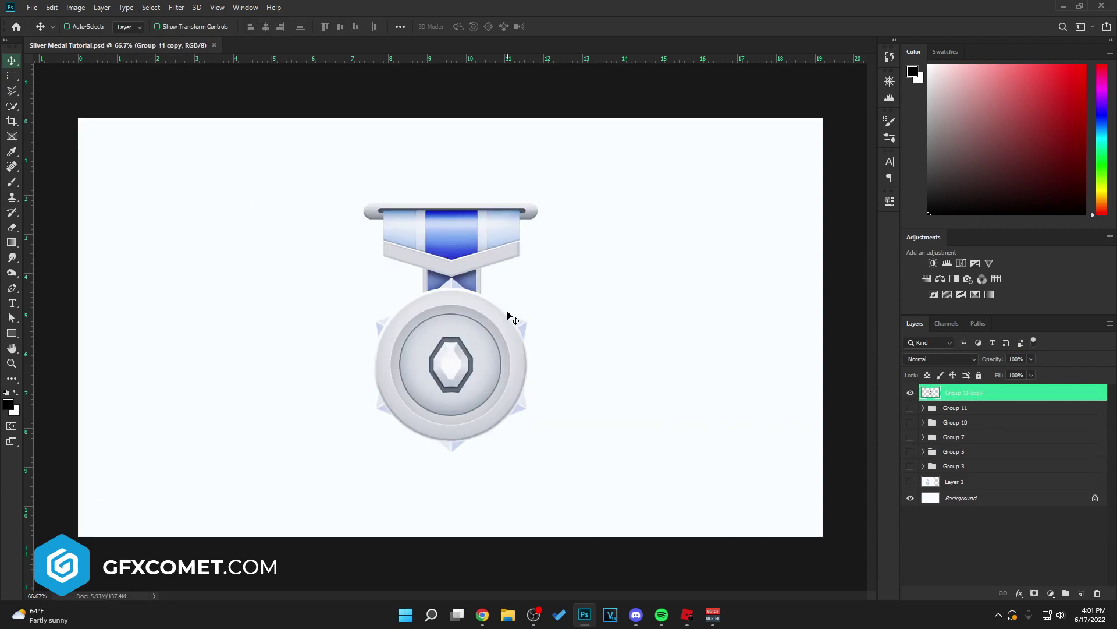